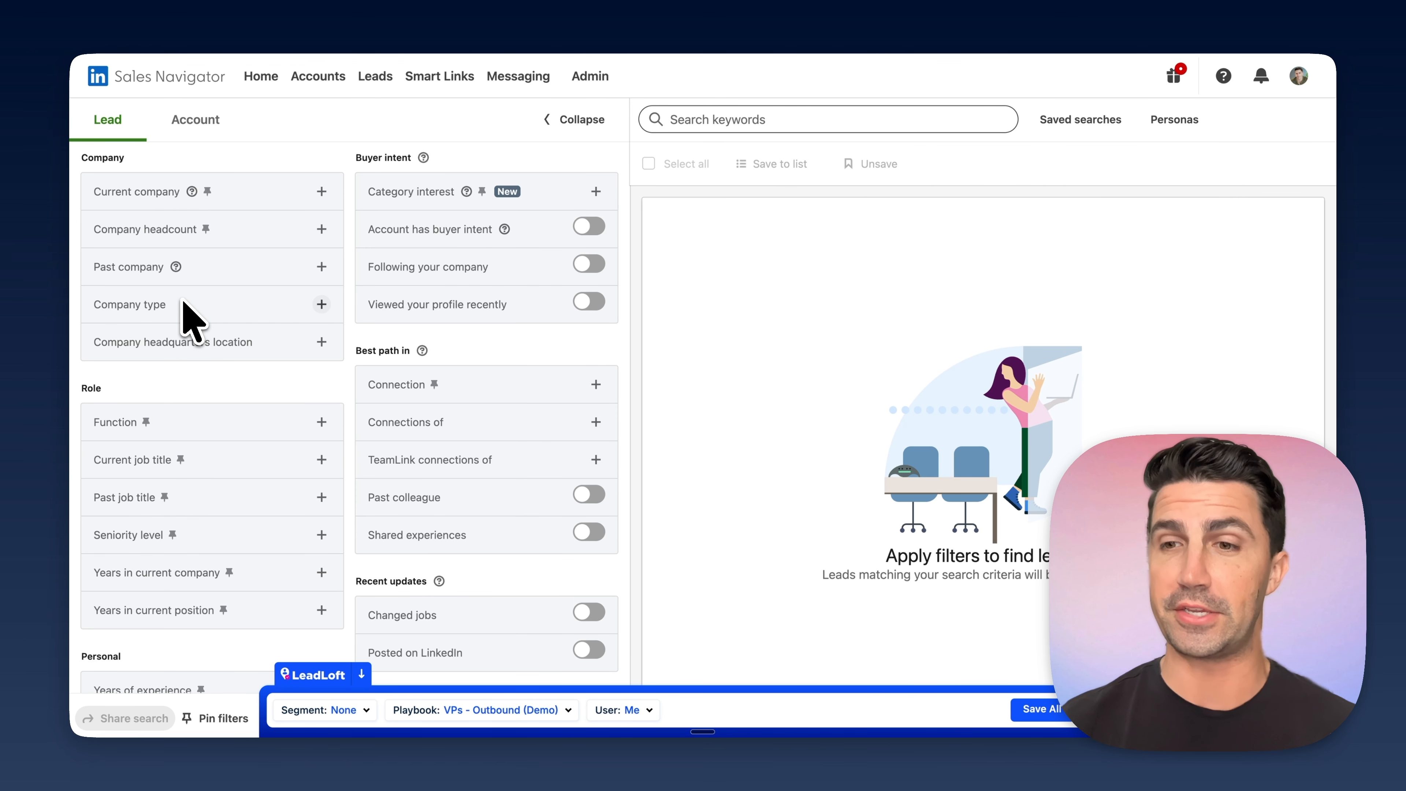
# - Add the quoted exact phrase "ecommerce" to the Current job title filter
pyautogui.click(219, 450)
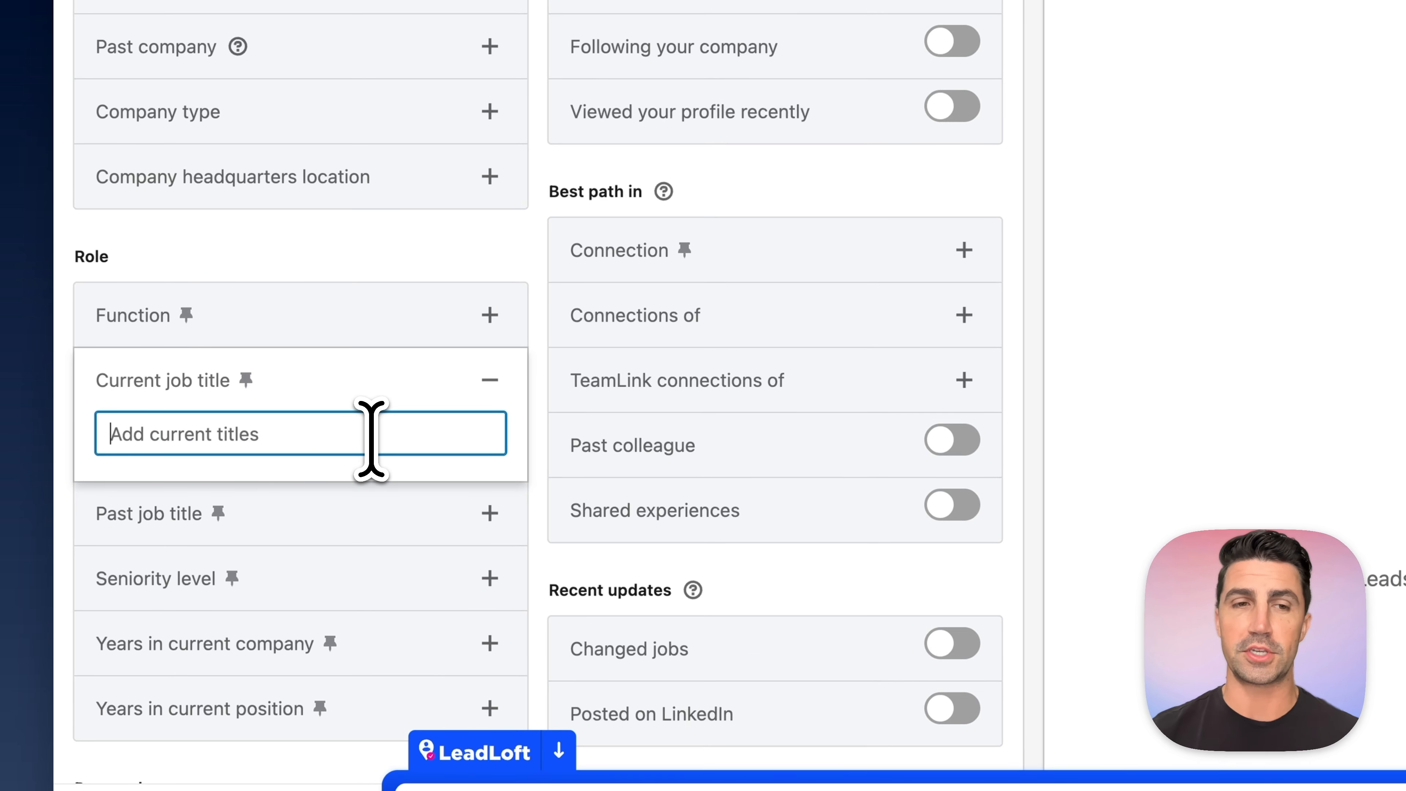
pyautogui.write('"ec')
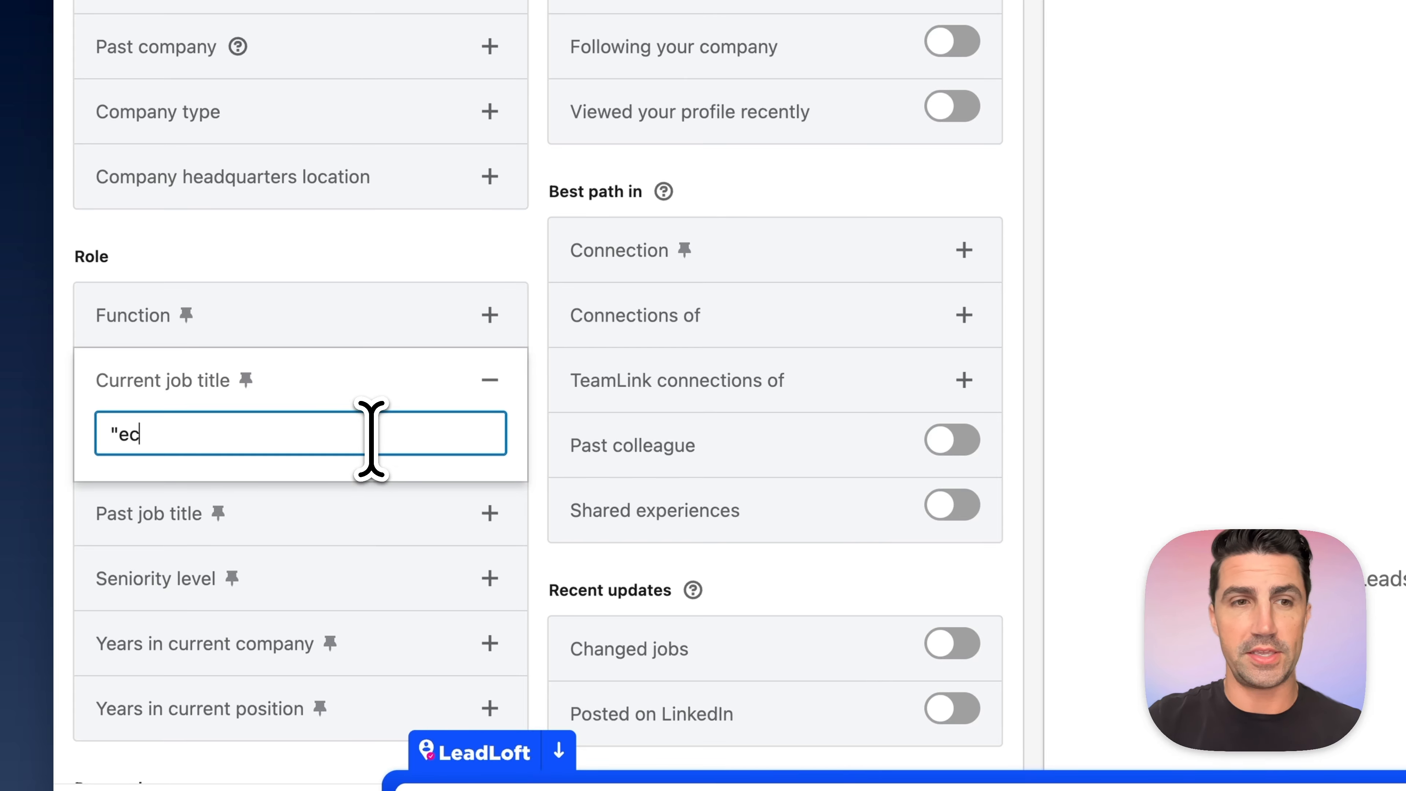
pyautogui.write('ommerce"')
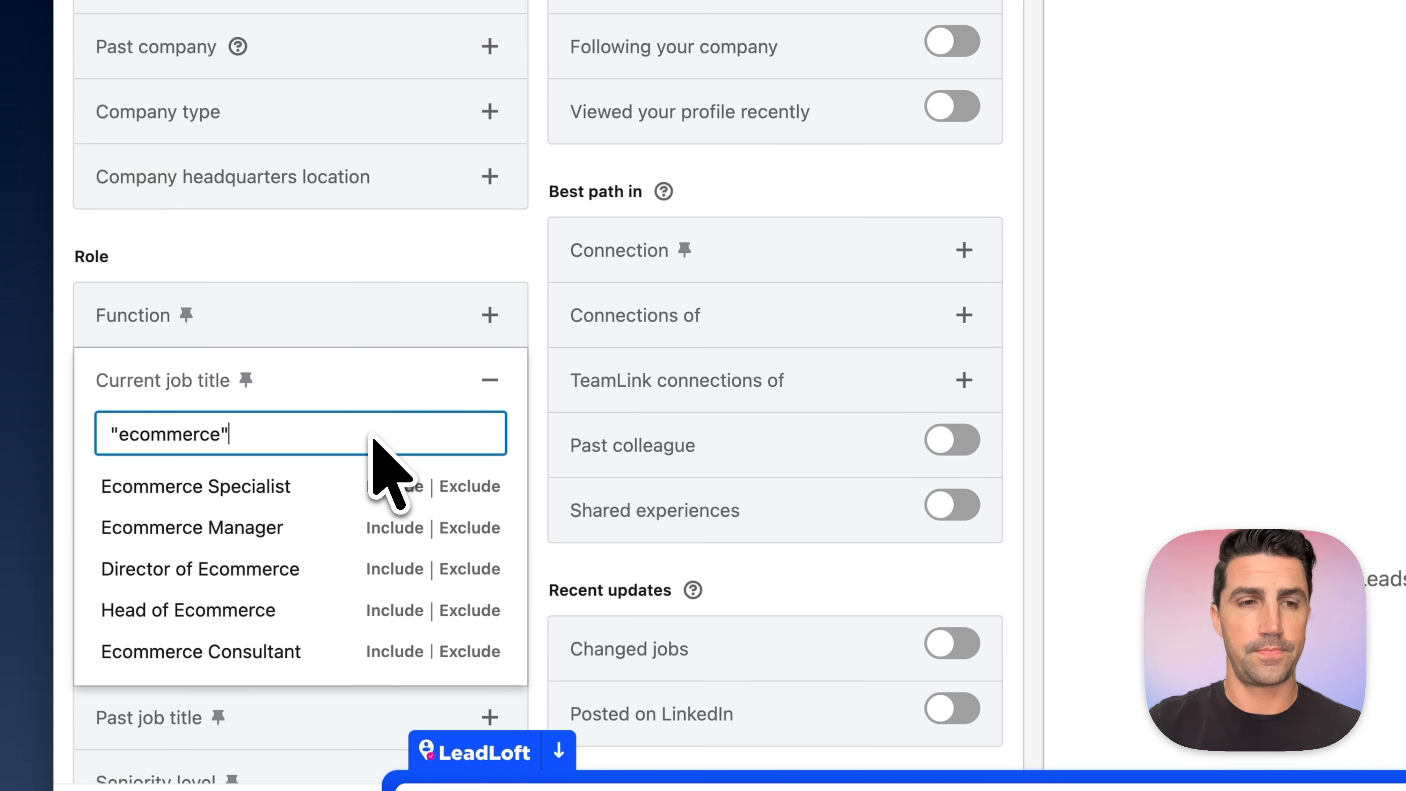
pyautogui.press('Return')
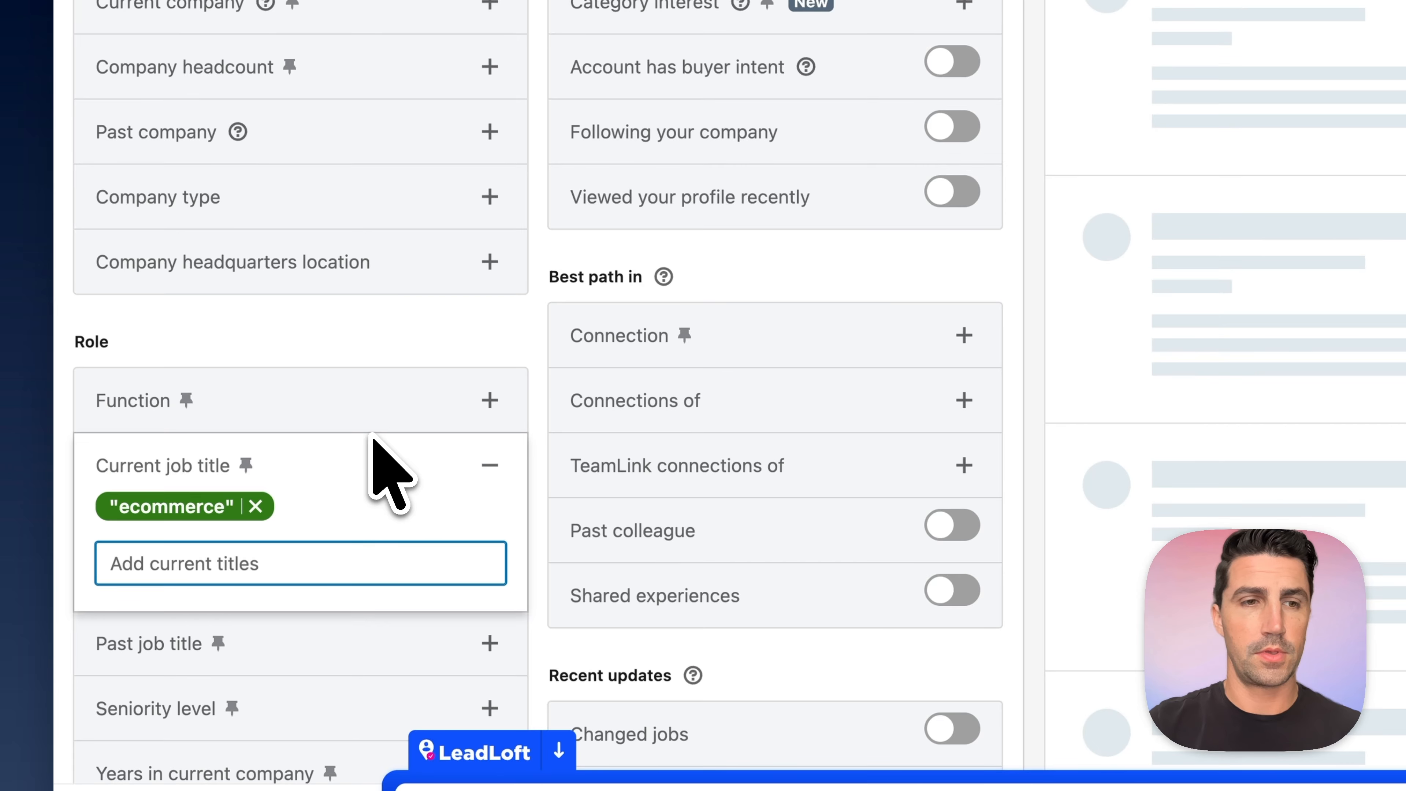
# - Include the quoted exact phrase "e-commerce" as a second current job title
pyautogui.write('"e')
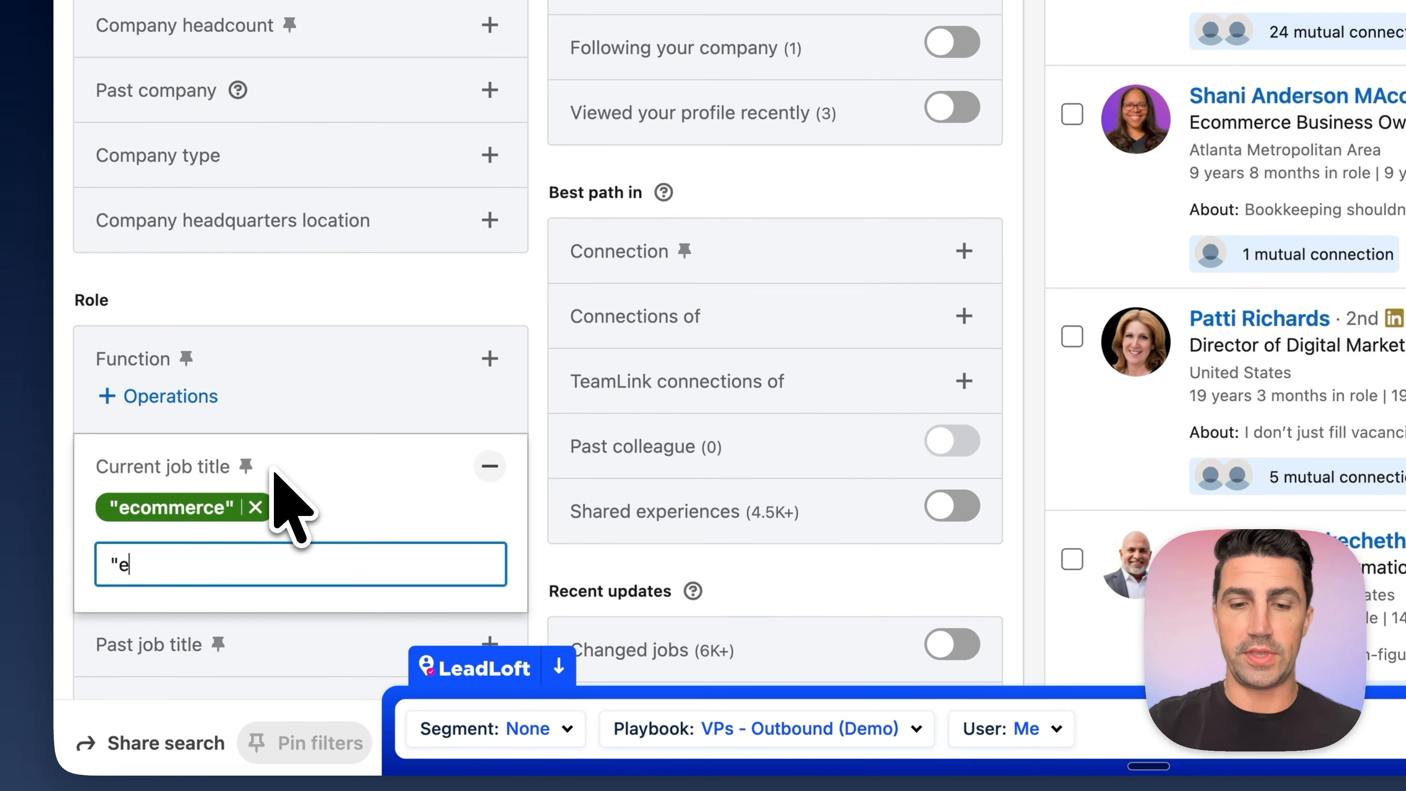
pyautogui.write('-cm')
pyautogui.press('BackSpace')
pyautogui.write('o')
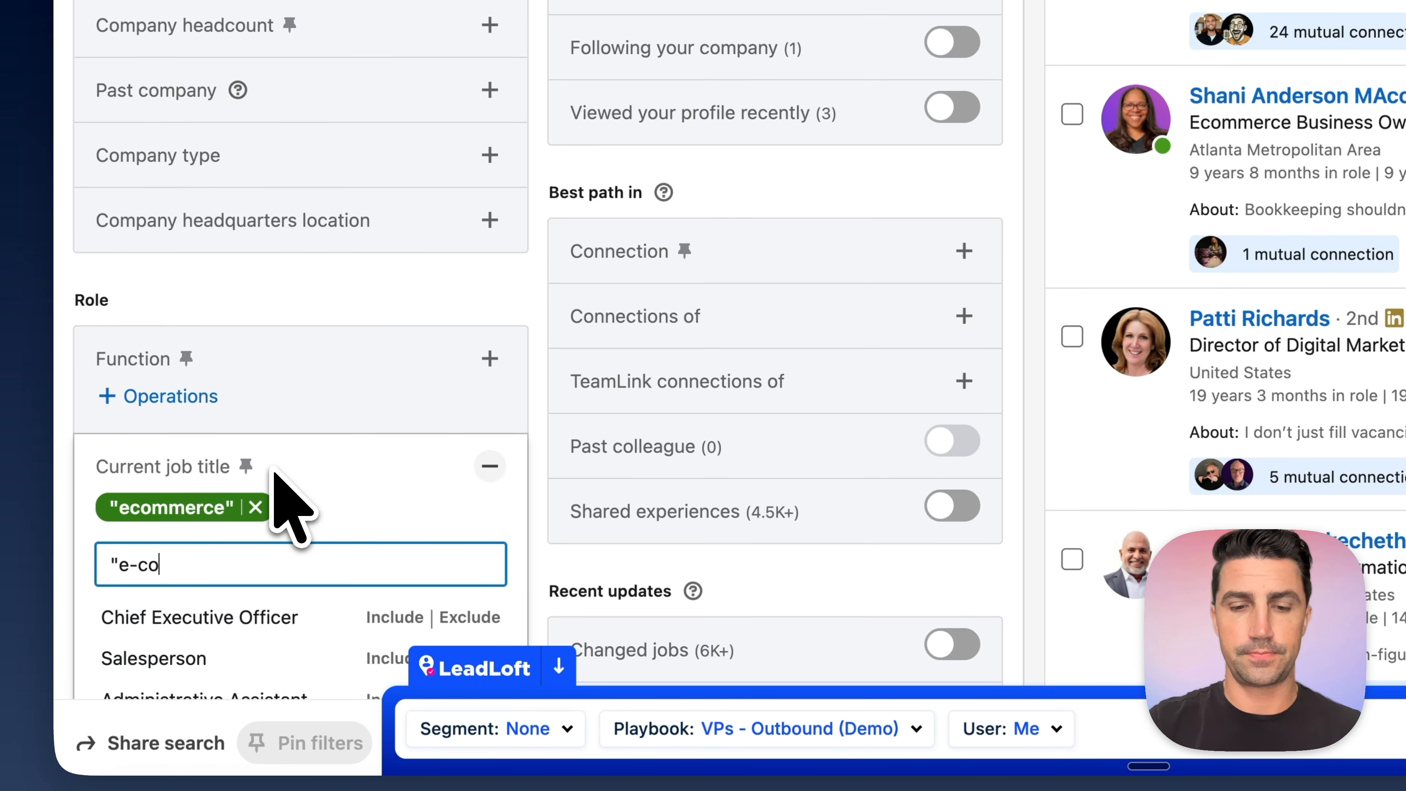
pyautogui.write('mmerce"')
pyautogui.press('Return')
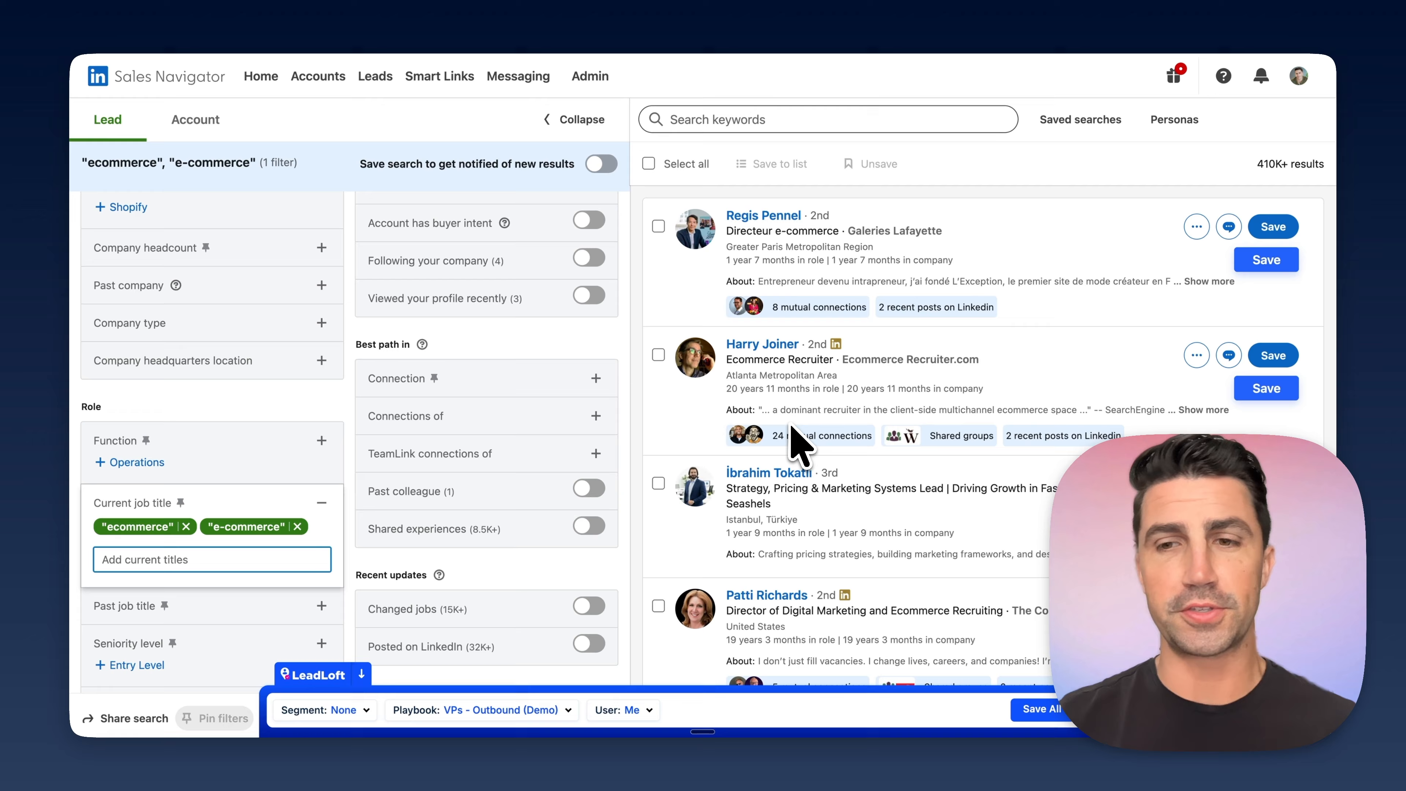
# - Add Advisor, host, consult and Recruiter to the Current job title filter
pyautogui.scroll(-5, 800, 399)
pyautogui.scroll(-5, 797, 438)
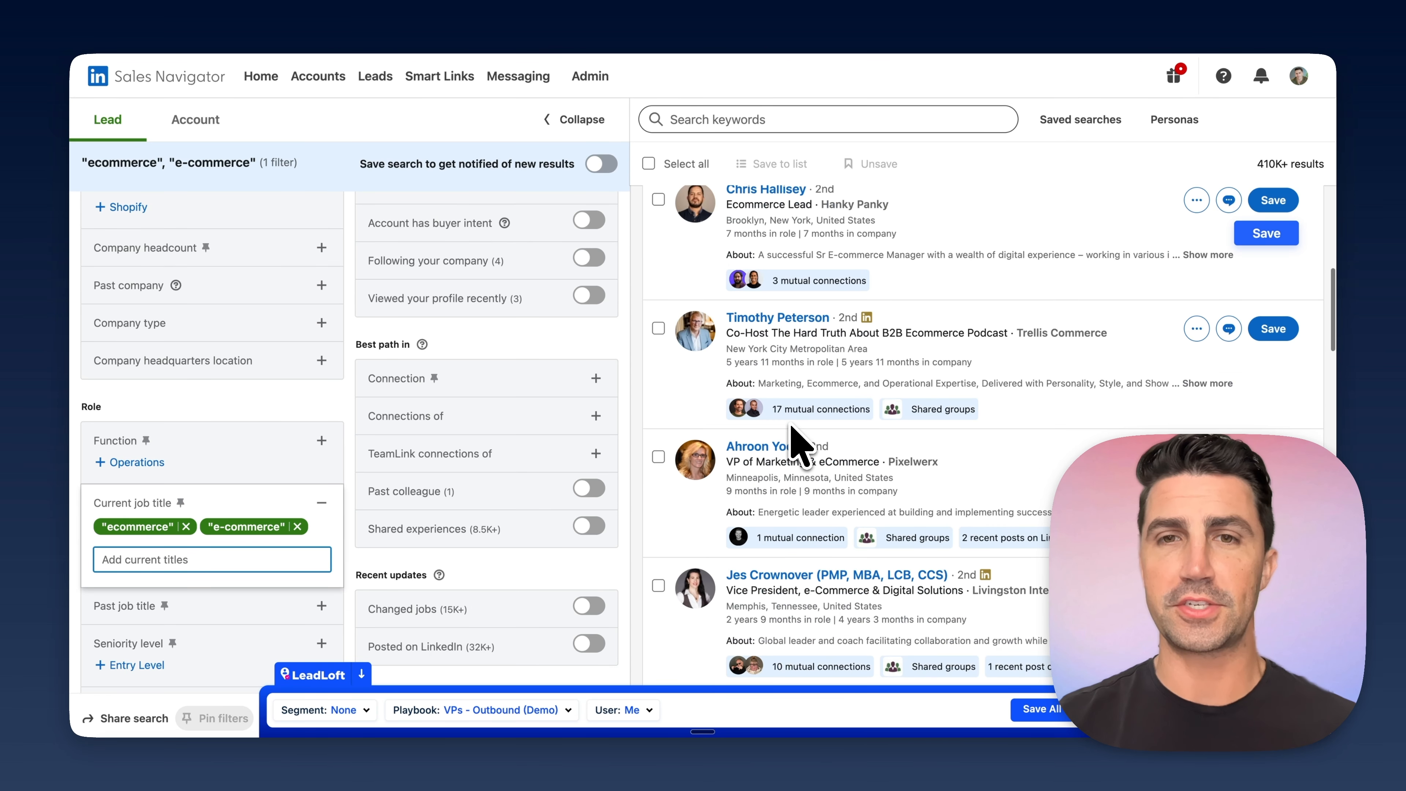
pyautogui.scroll(-5, 719, 429)
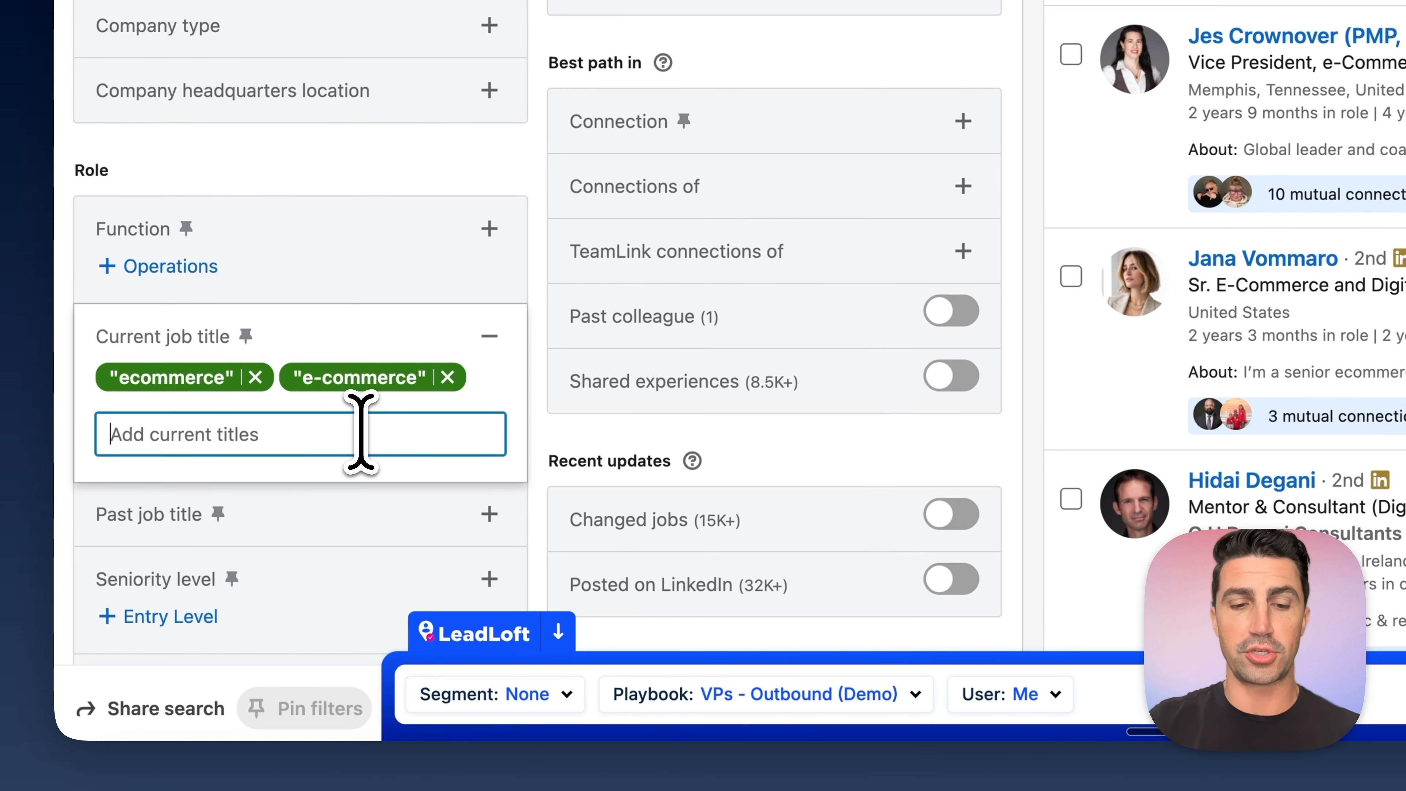
pyautogui.write('Advisor')
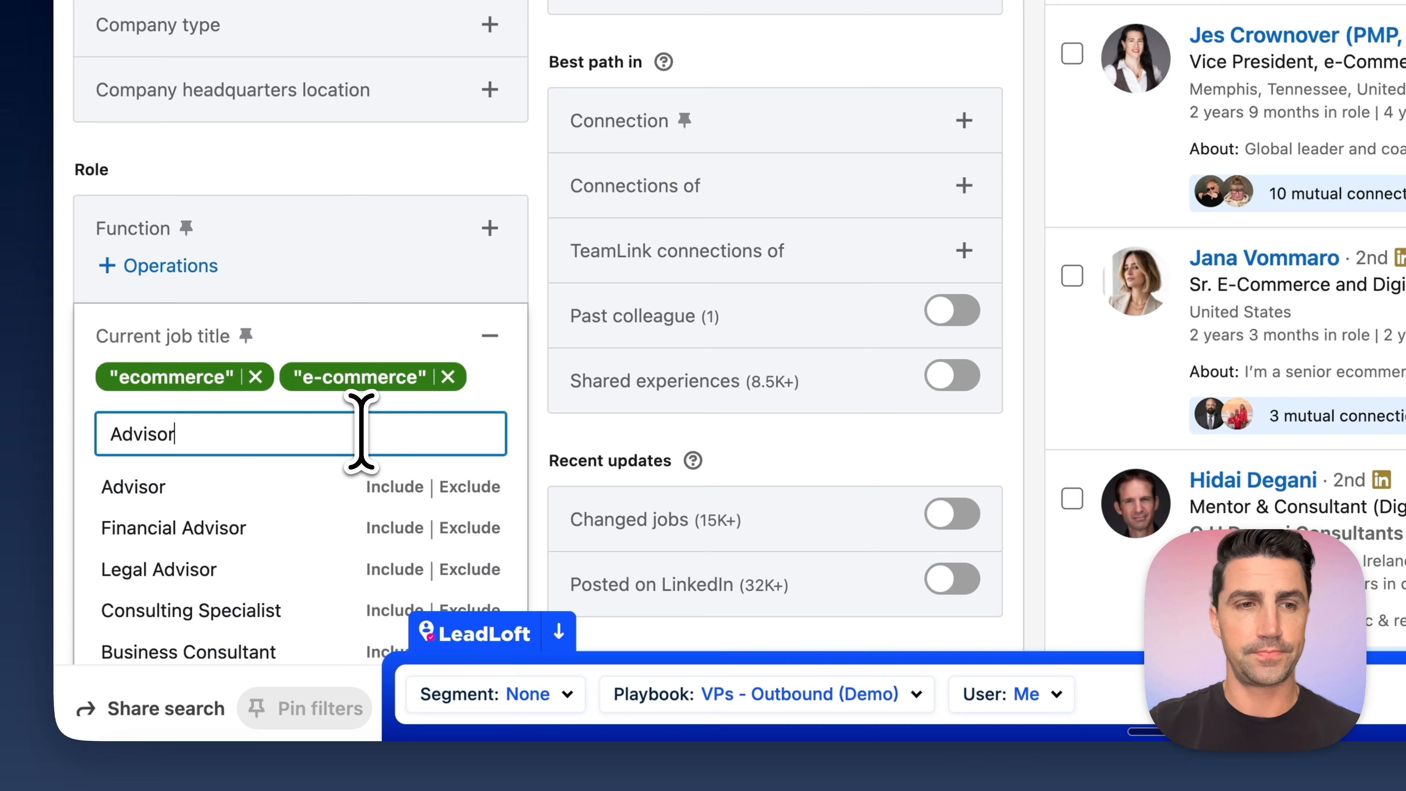
pyautogui.press('Return')
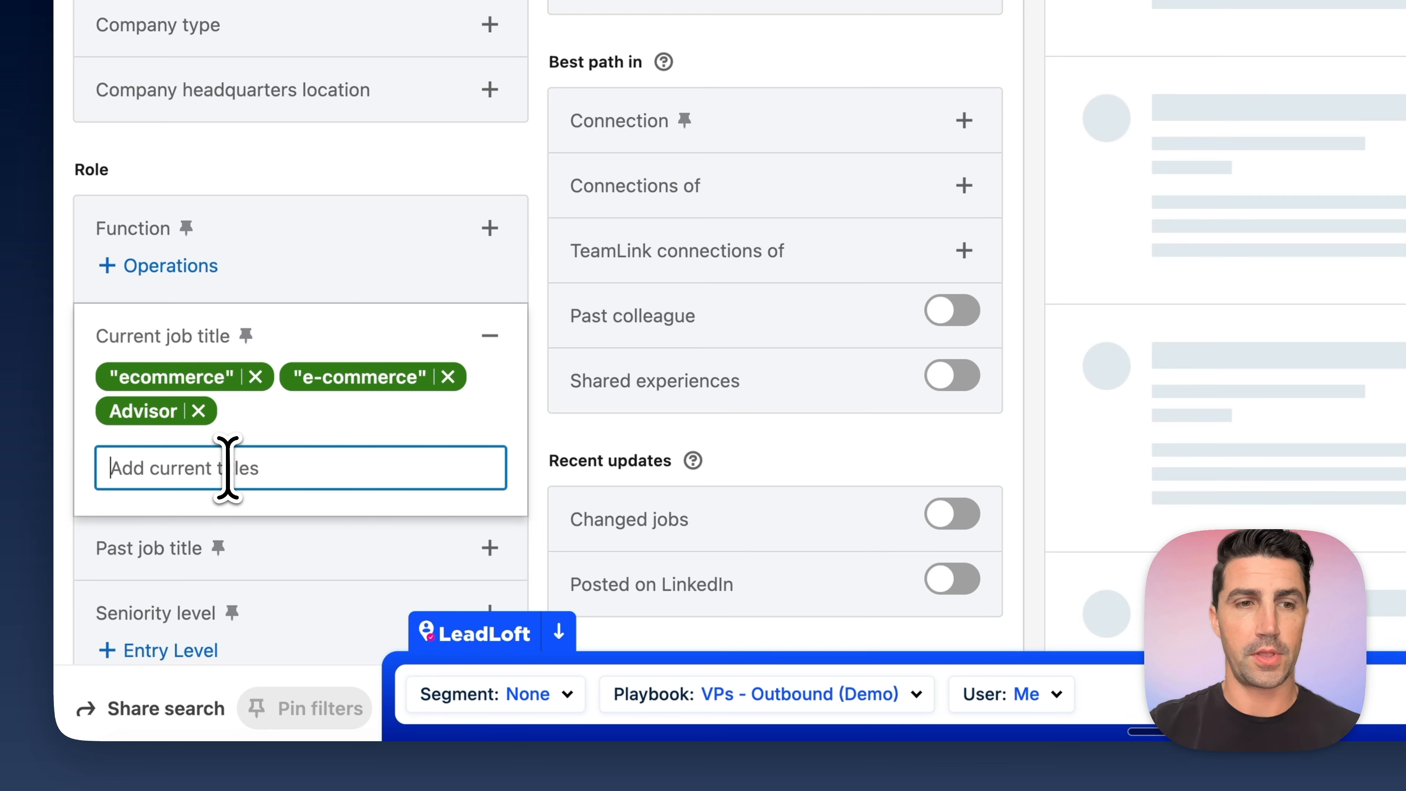
pyautogui.write('host')
pyautogui.press('Return')
pyautogui.write('consult')
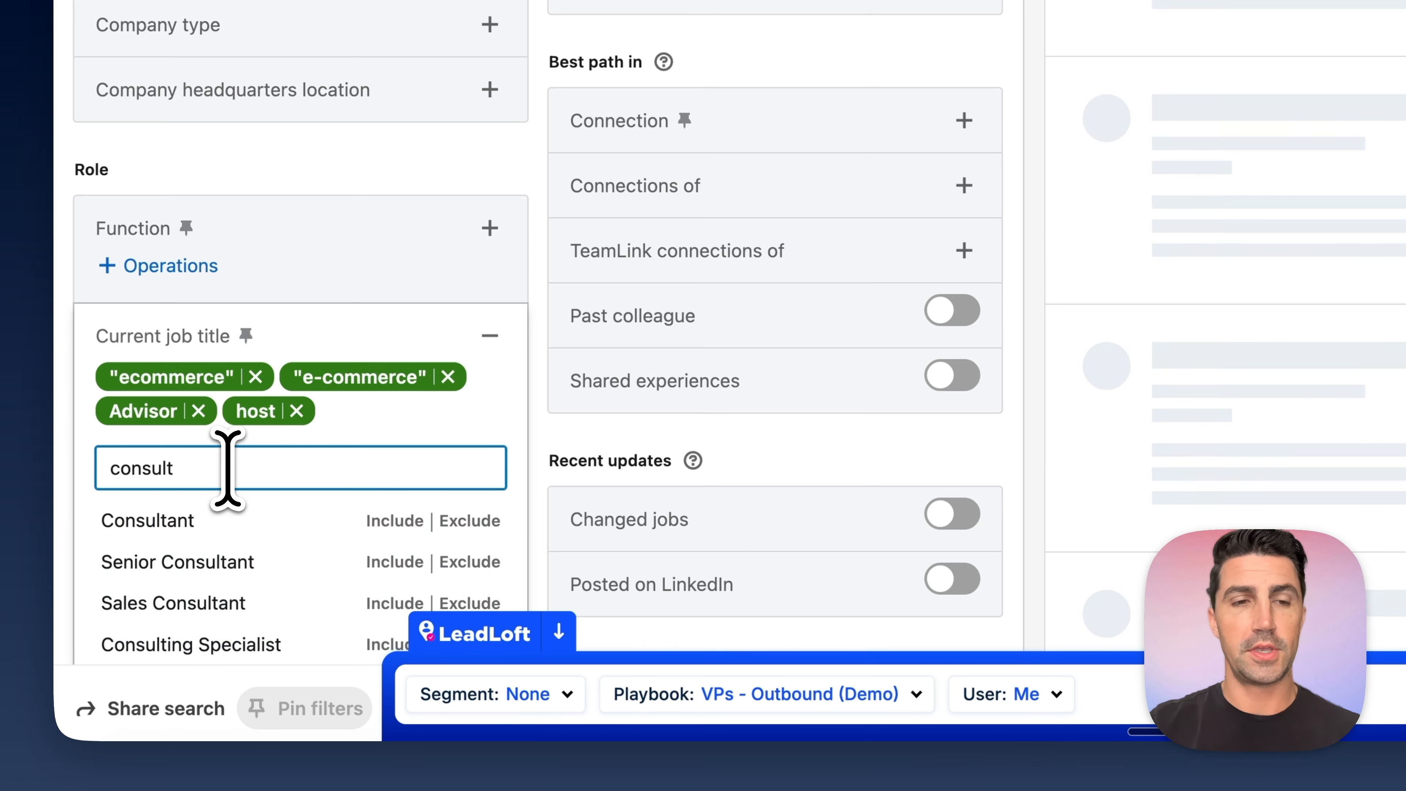
pyautogui.press('Return')
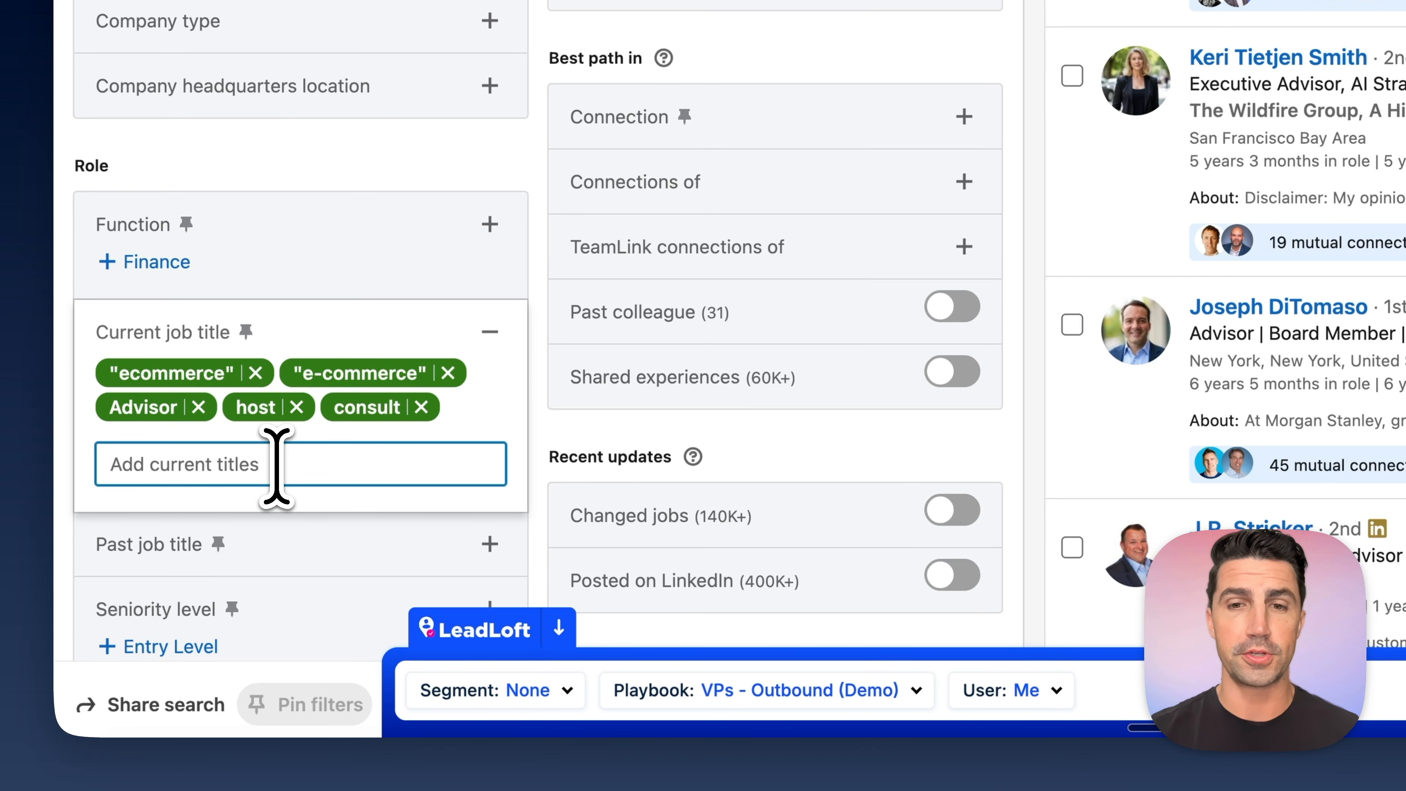
pyautogui.write('recruit')
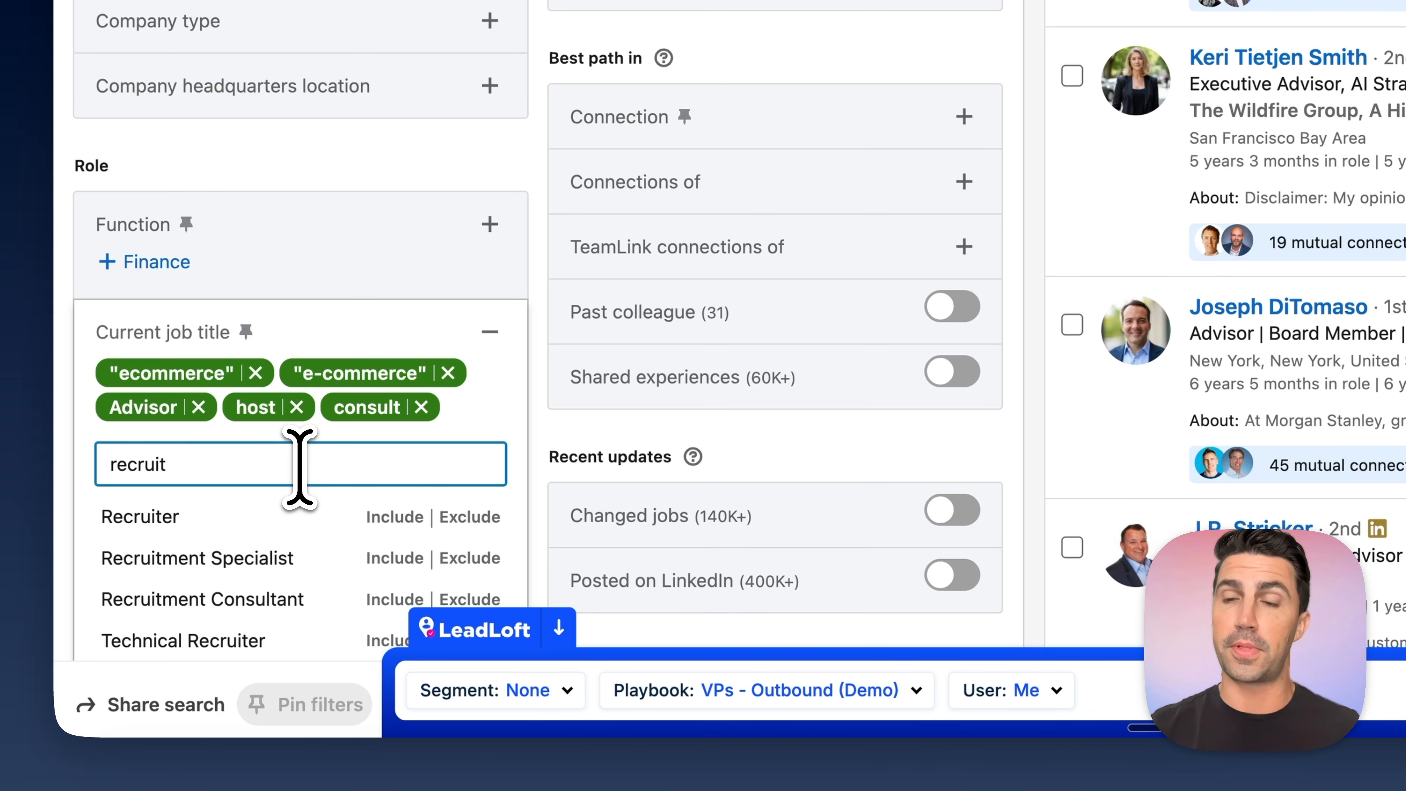
pyautogui.click(363, 516)
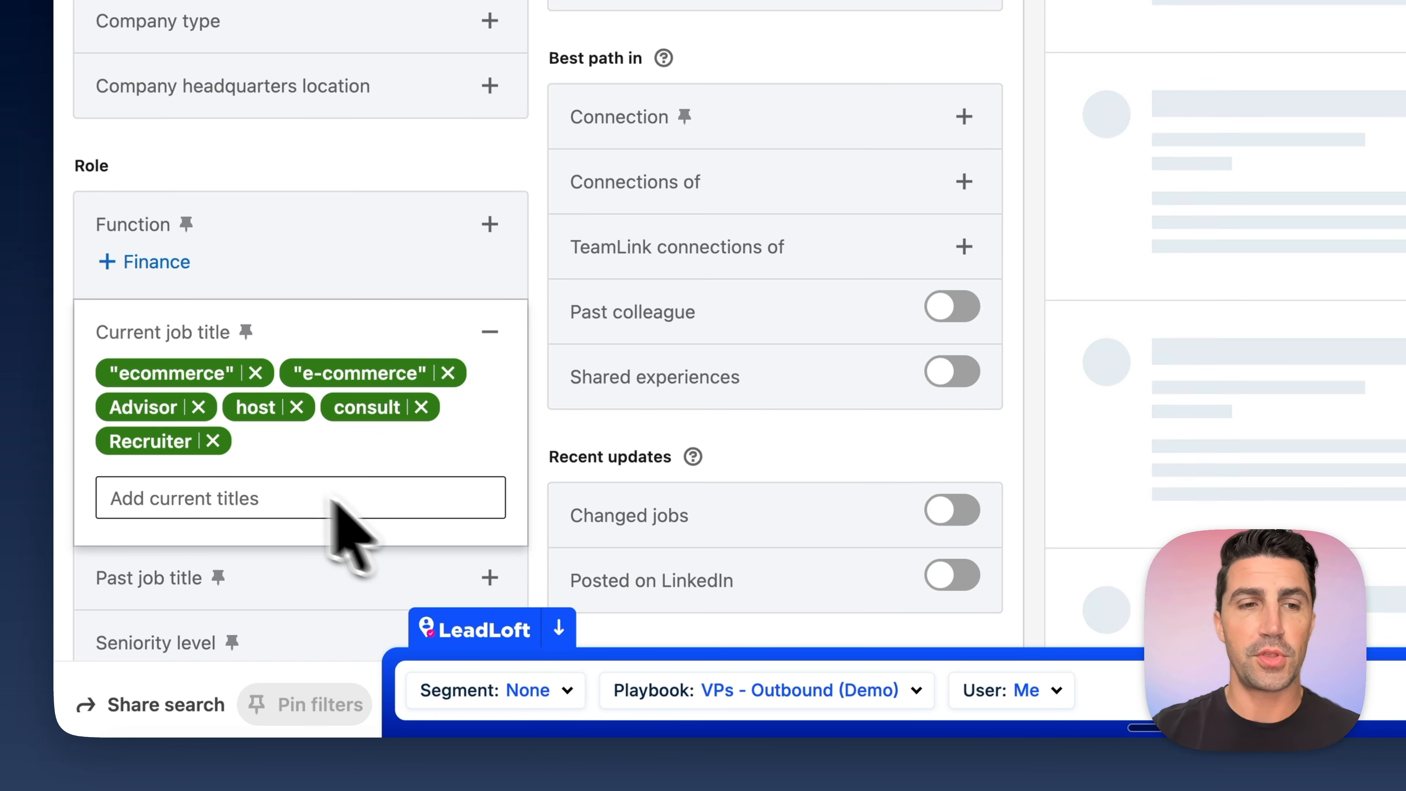
# - Switch the current job titles Advisor, host, consult and Recruiter from included to excluded
pyautogui.click(163, 408)
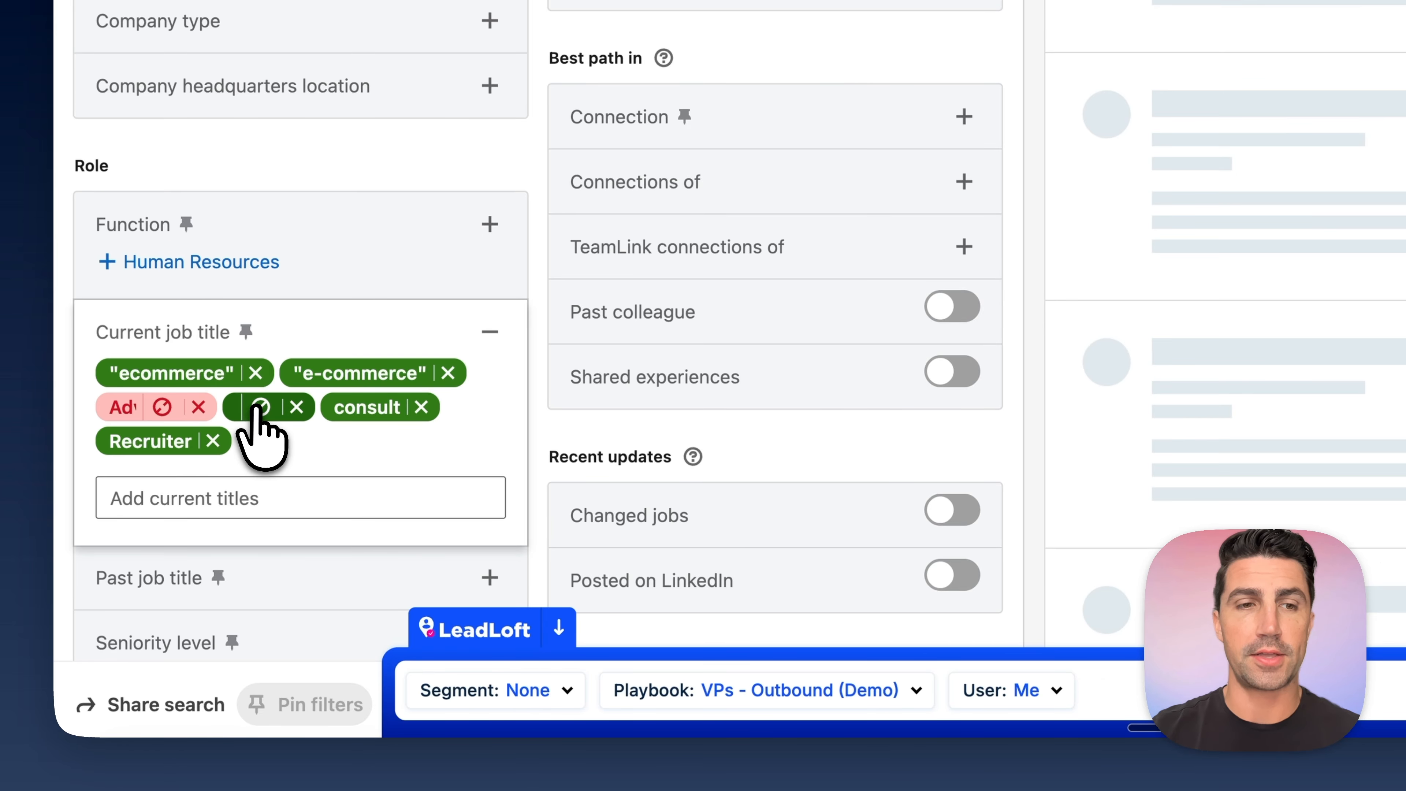
pyautogui.click(272, 409)
pyautogui.click(385, 409)
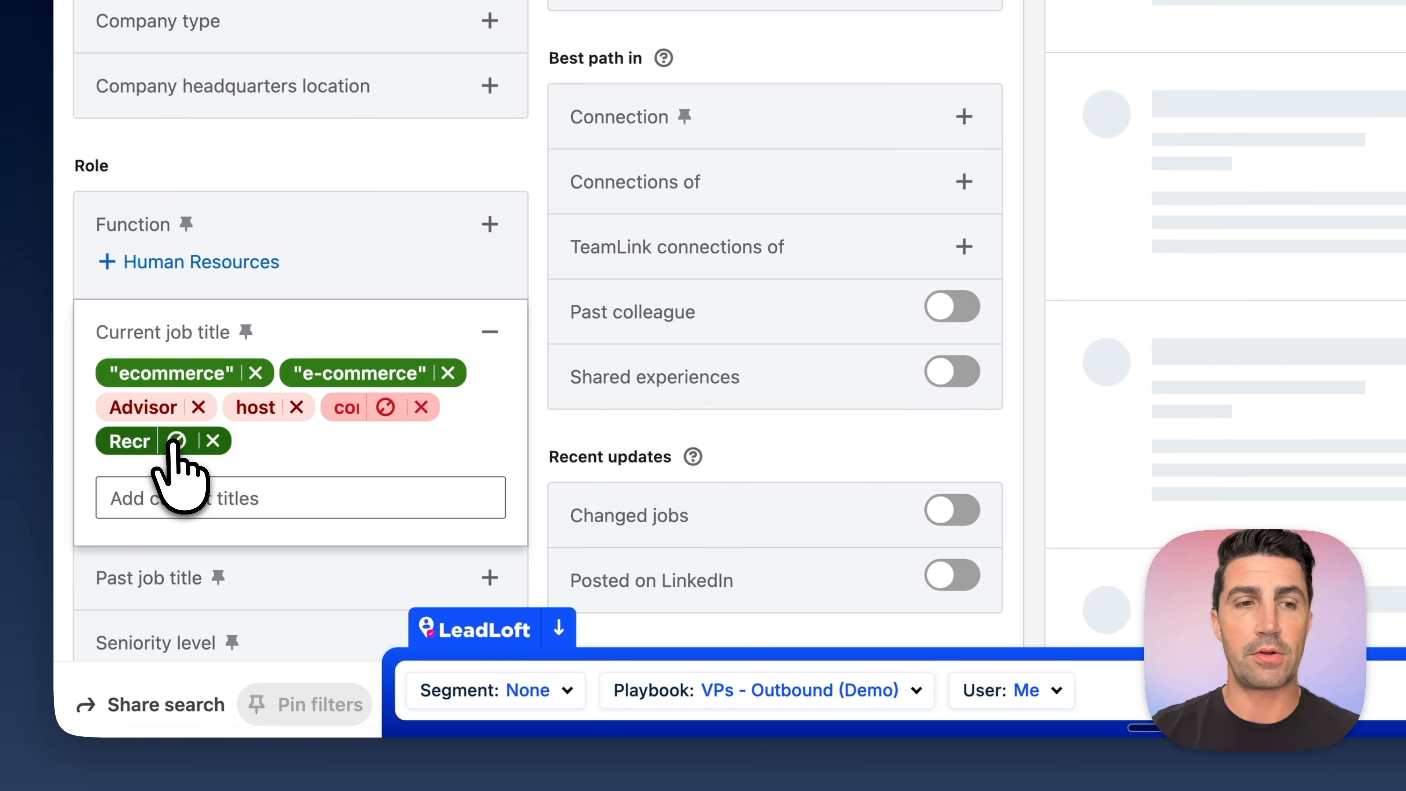
pyautogui.click(166, 443)
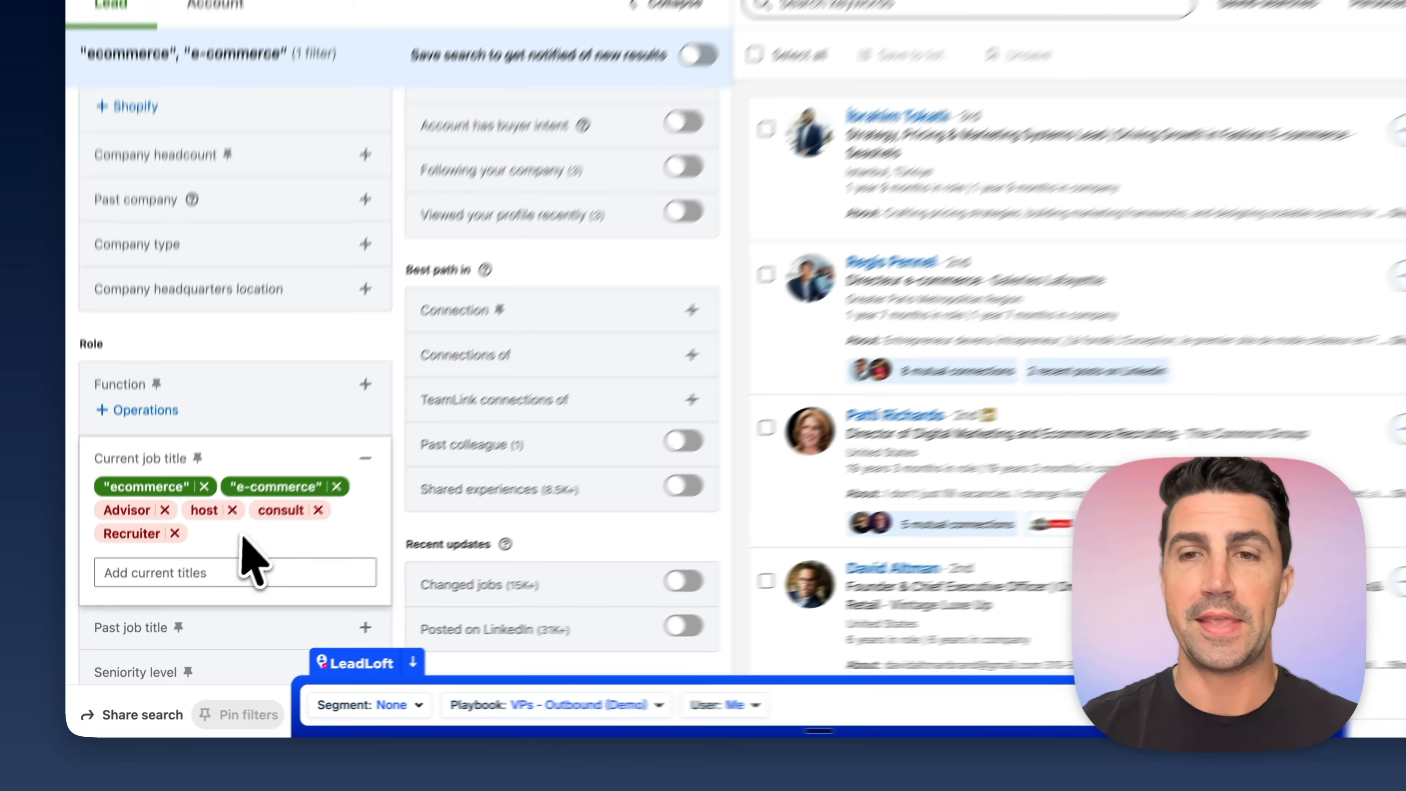
# - Search the Industry filter for "fash" and include Retail Apparel and Fashion
pyautogui.scroll(-2, 842, 455)
pyautogui.scroll(-8, 846, 471)
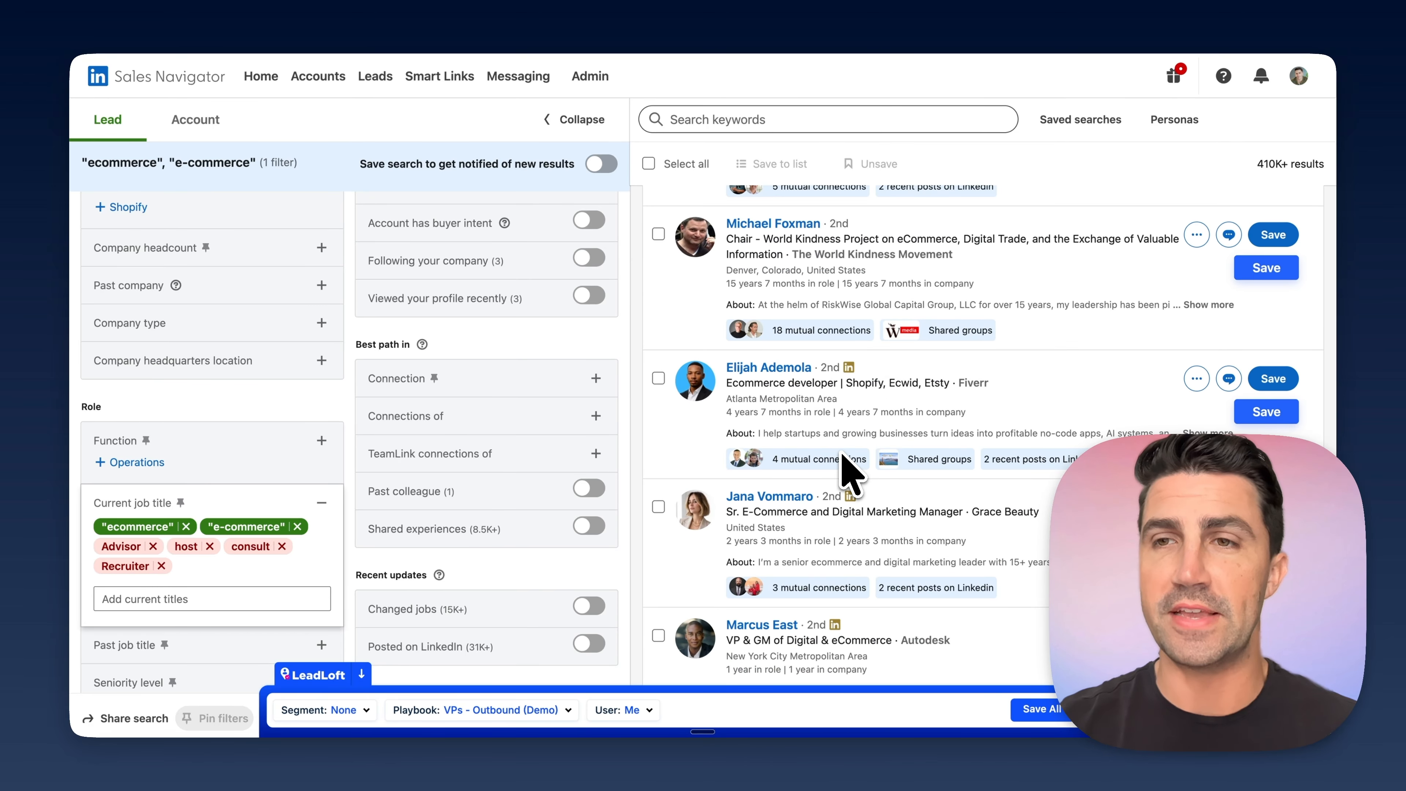
pyautogui.scroll(-6, 849, 471)
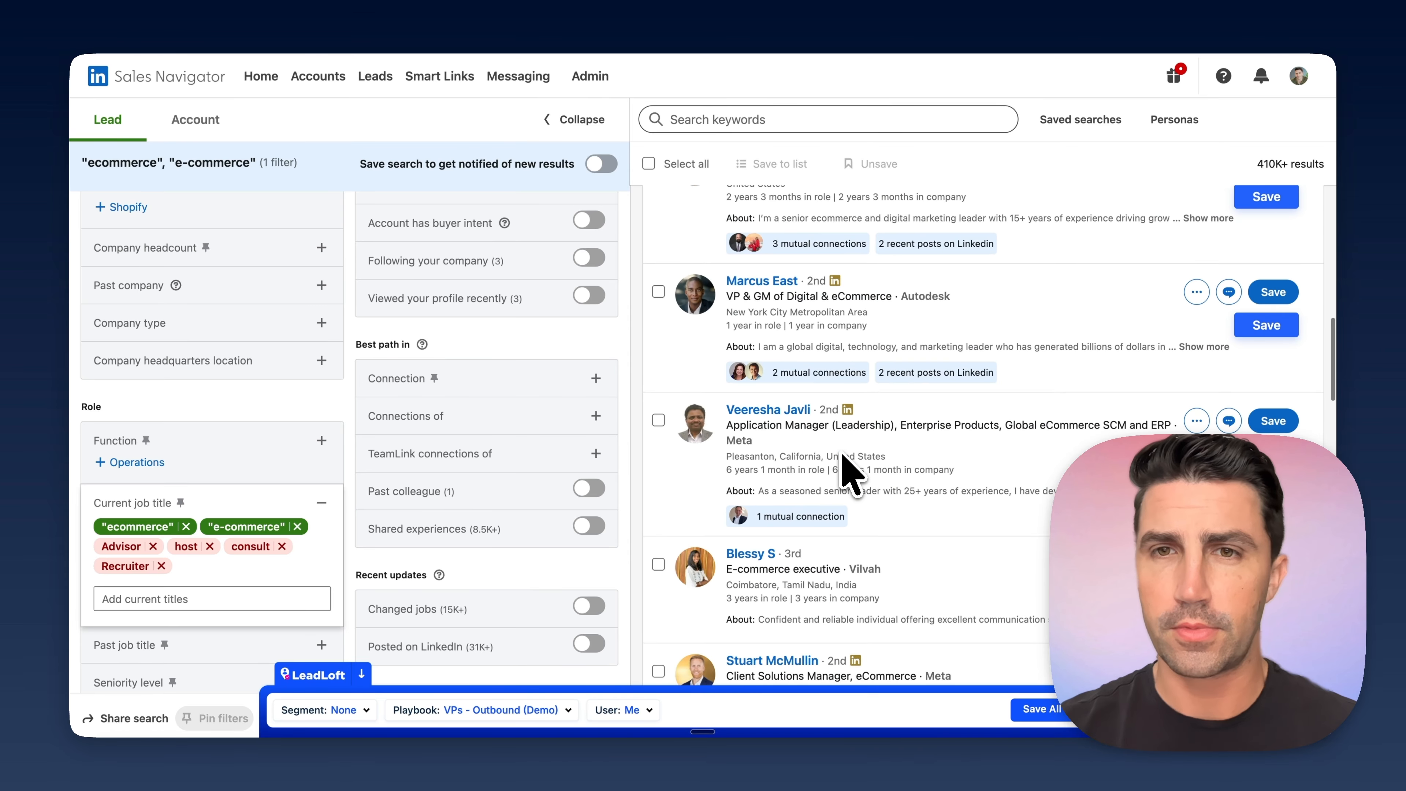
pyautogui.scroll(-2, 841, 454)
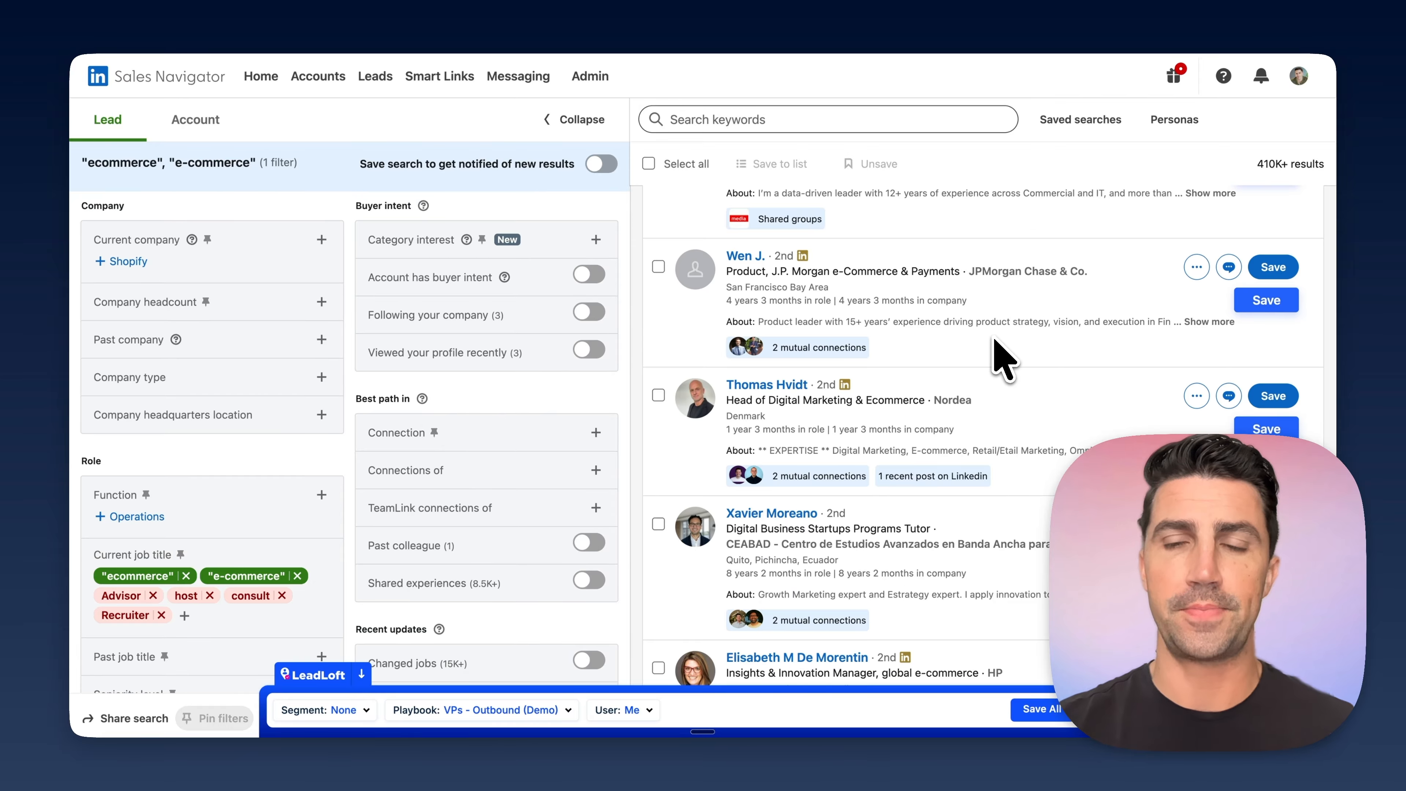
pyautogui.scroll(-3, 1003, 360)
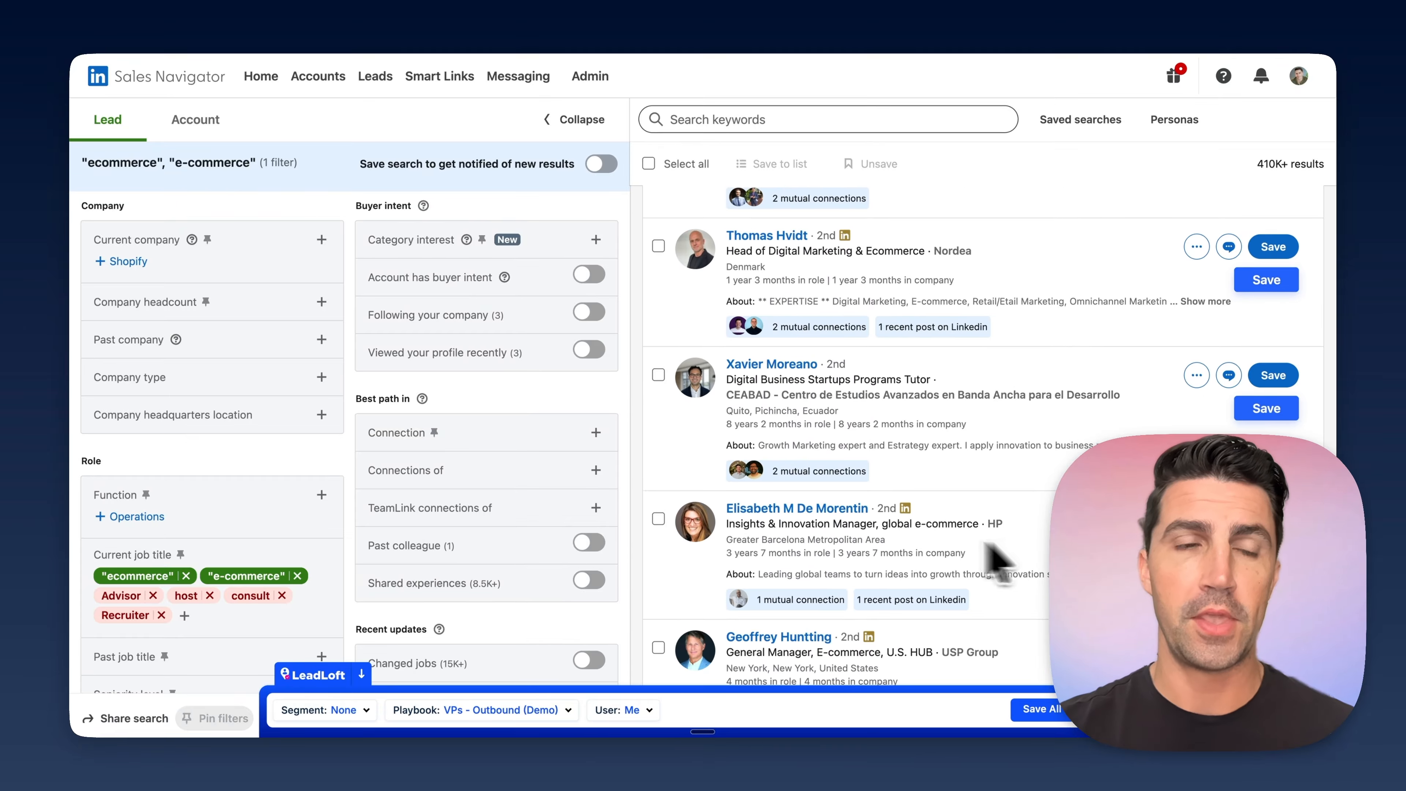
pyautogui.scroll(-6, 321, 526)
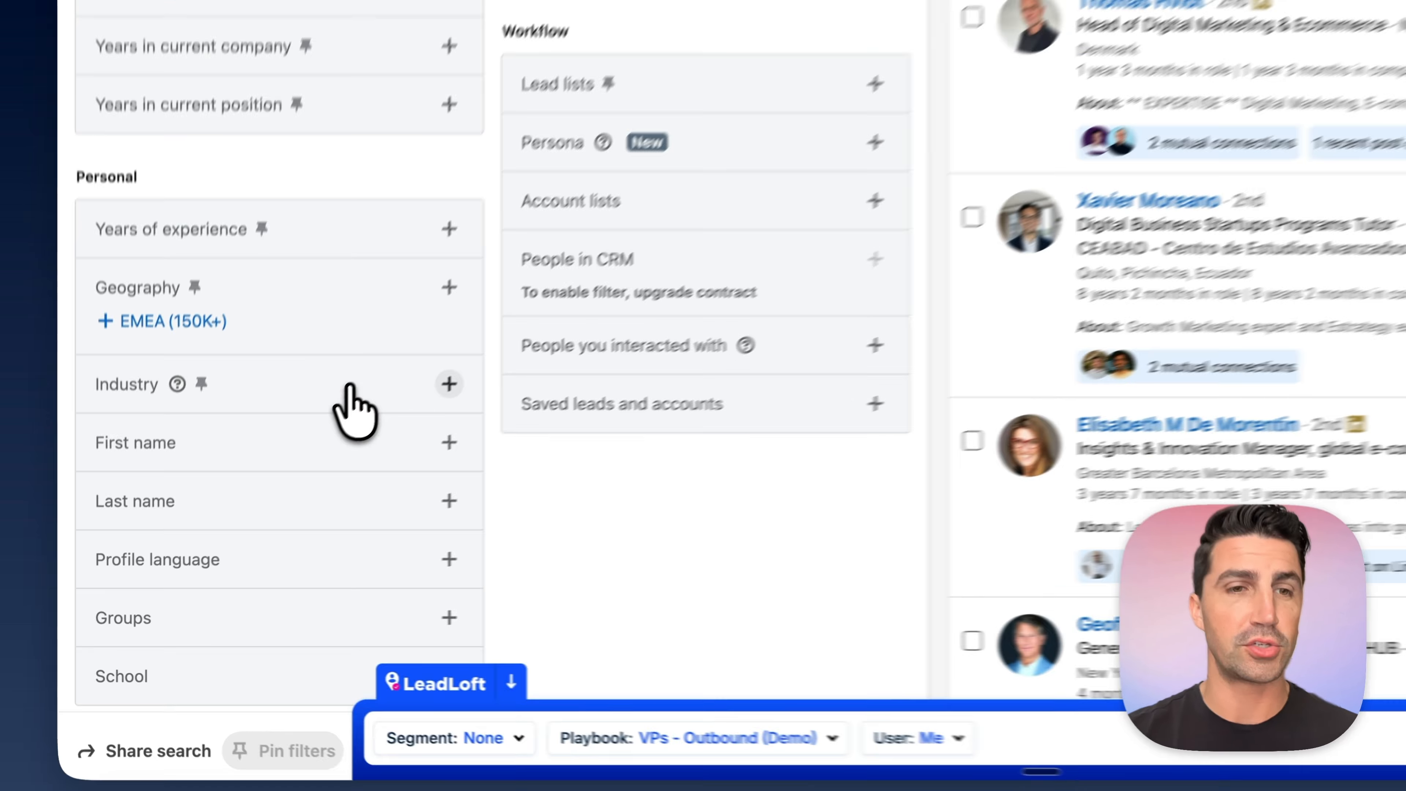
pyautogui.click(321, 482)
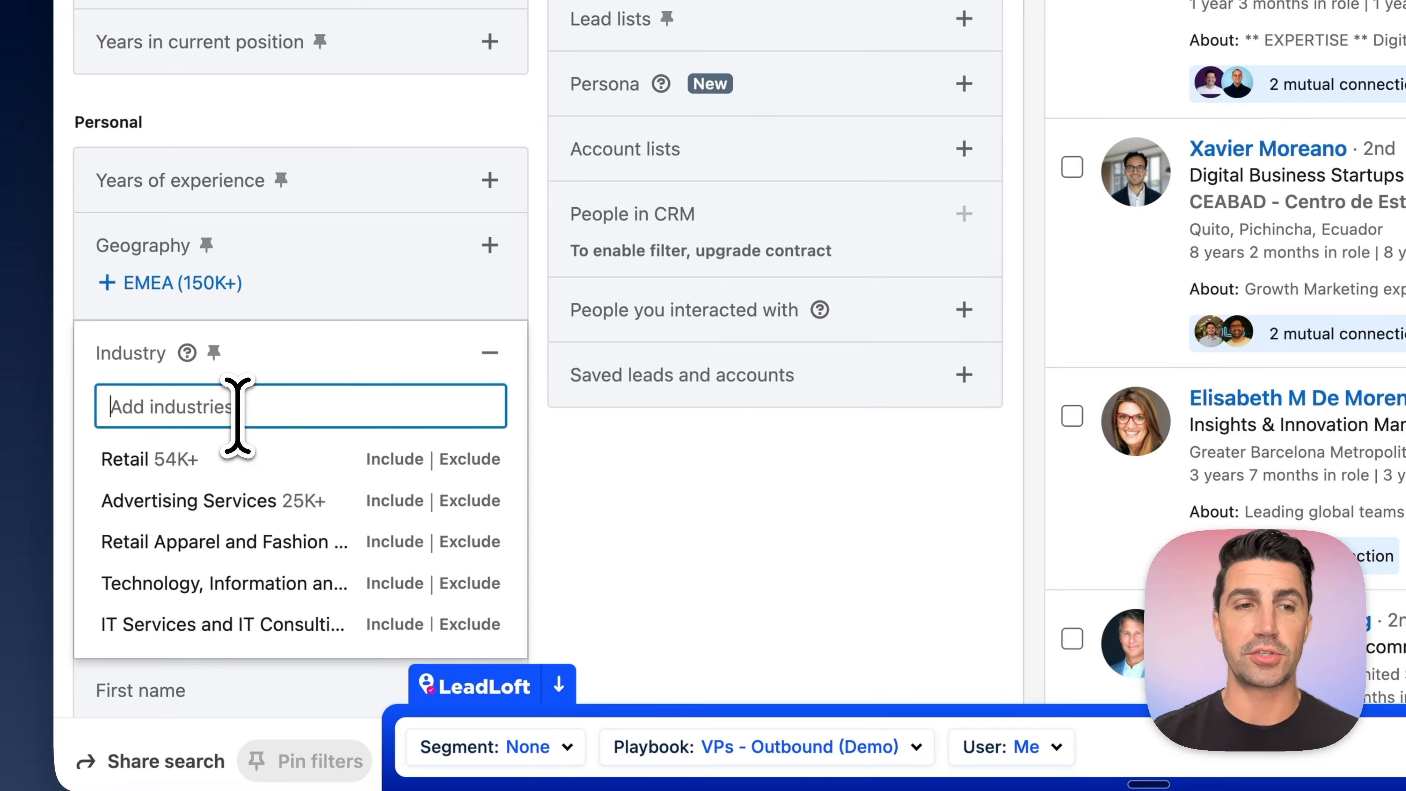
pyautogui.write('fash')
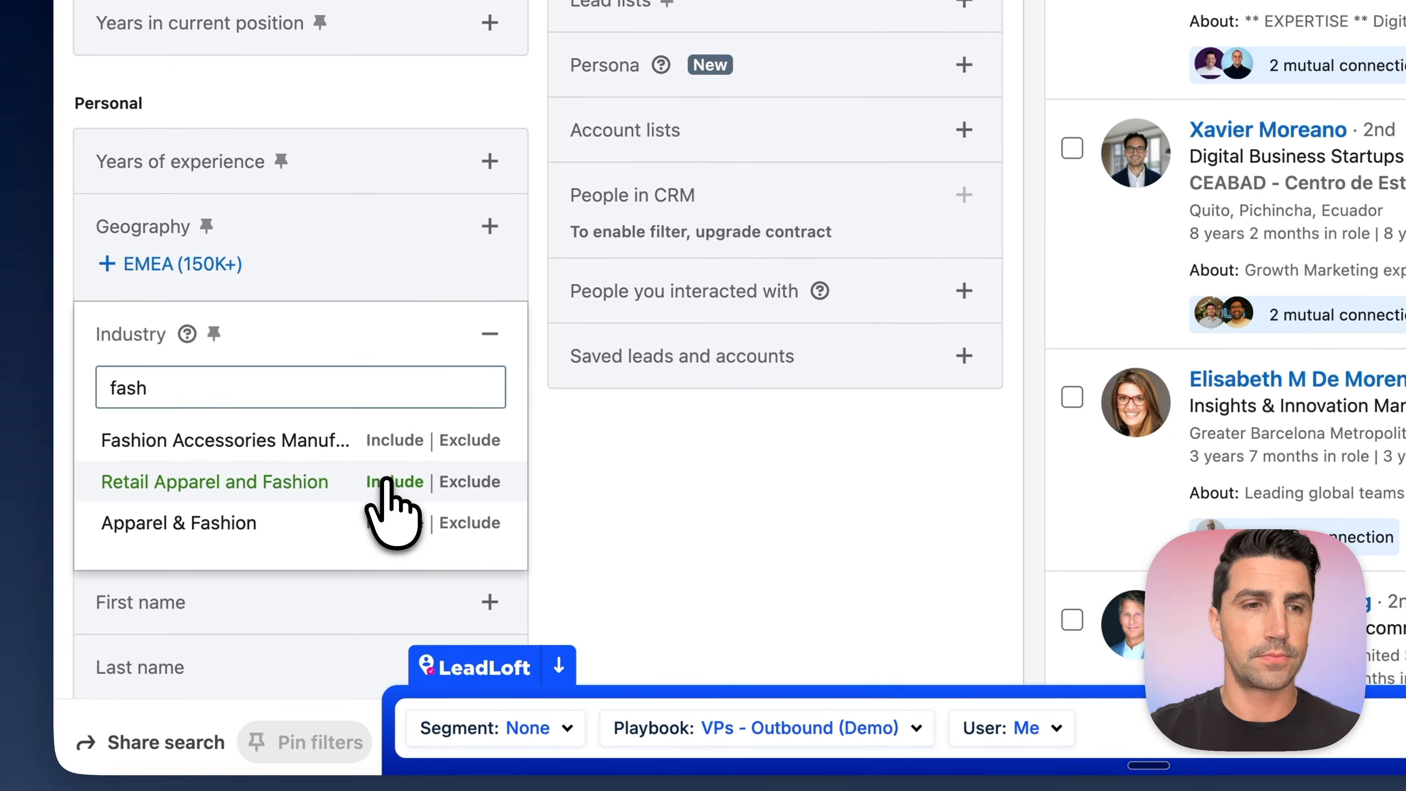
pyautogui.click(393, 481)
# - Search the industries for "appar" and include Apparel & Fashion in the filter
pyautogui.click(352, 433)
pyautogui.write('a')
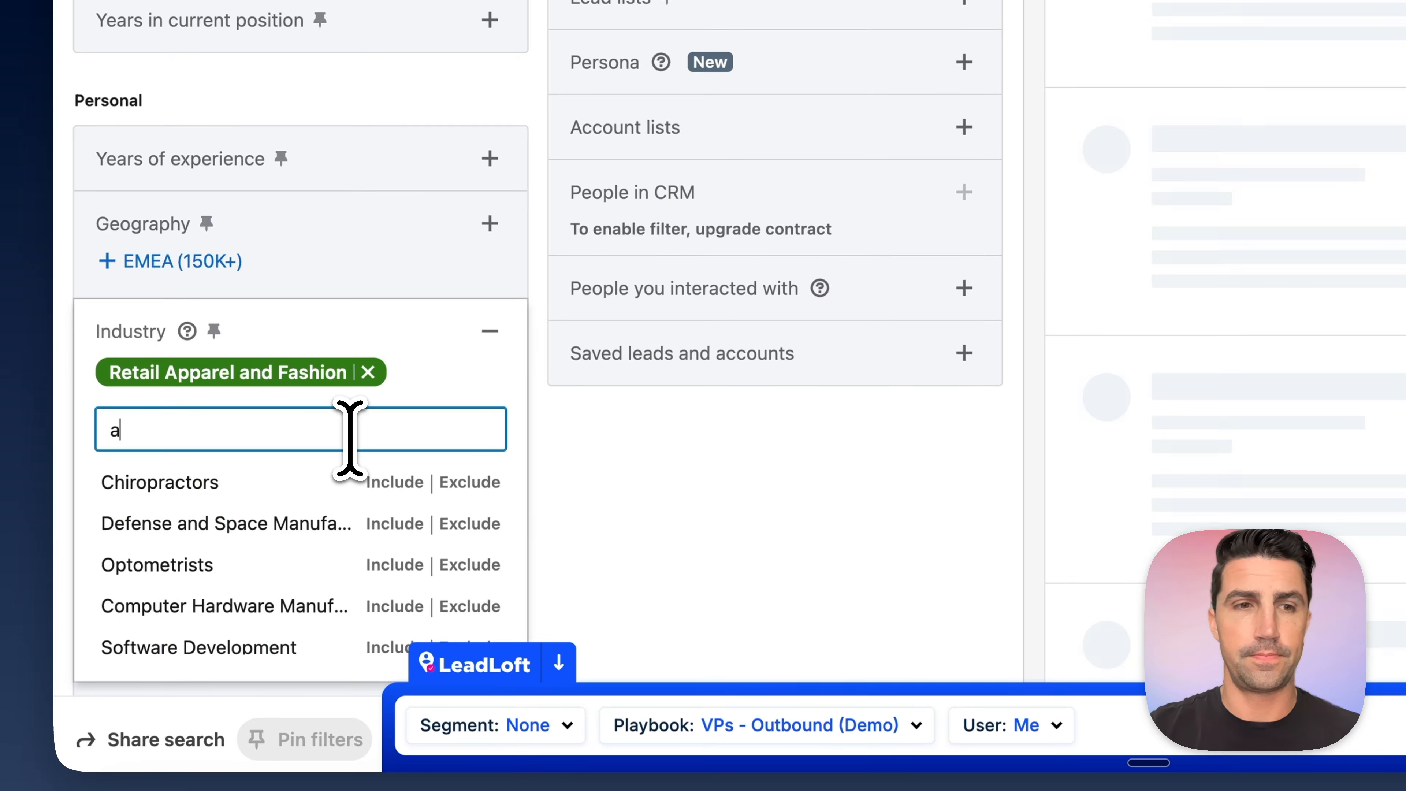
pyautogui.write('ppa')
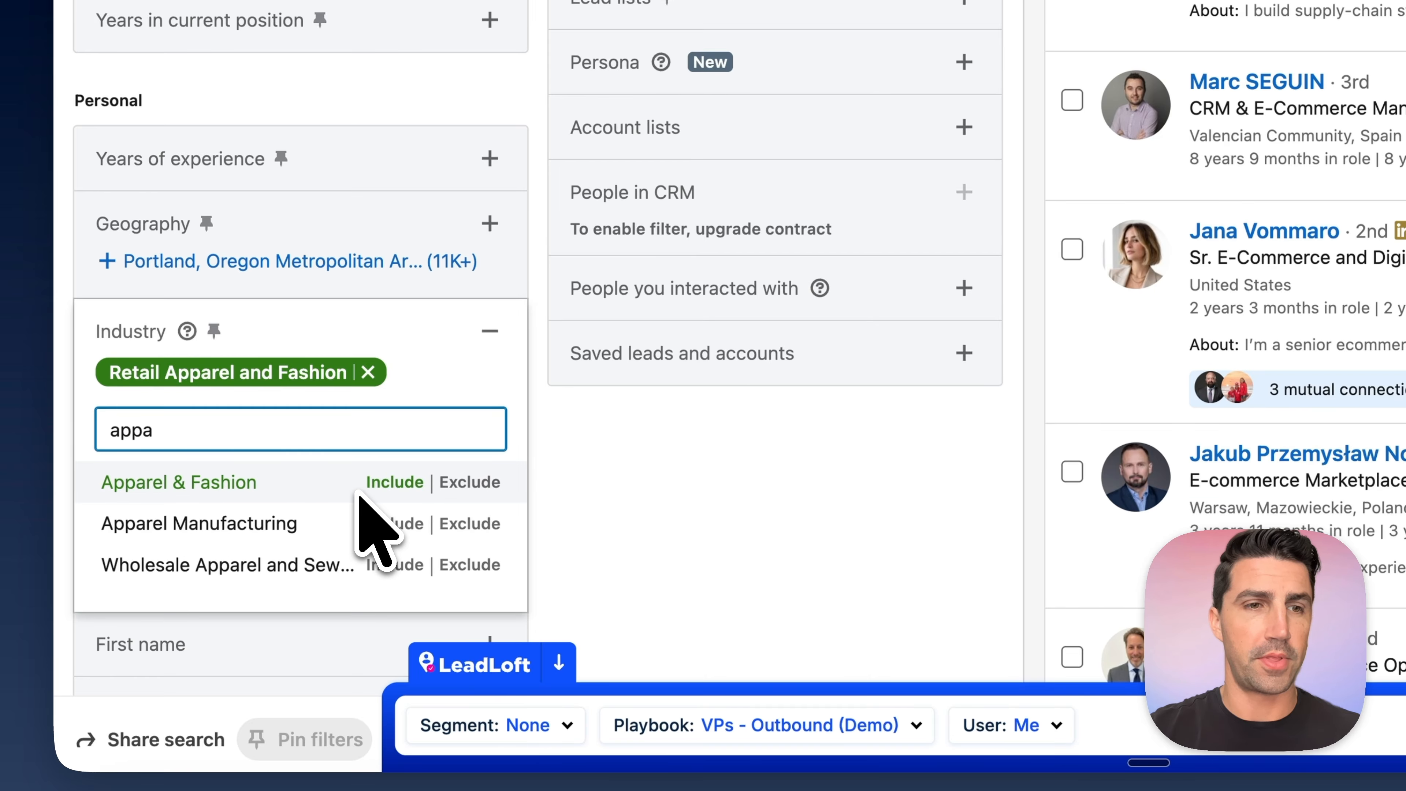
pyautogui.write('r')
pyautogui.scroll(-2, 359, 494)
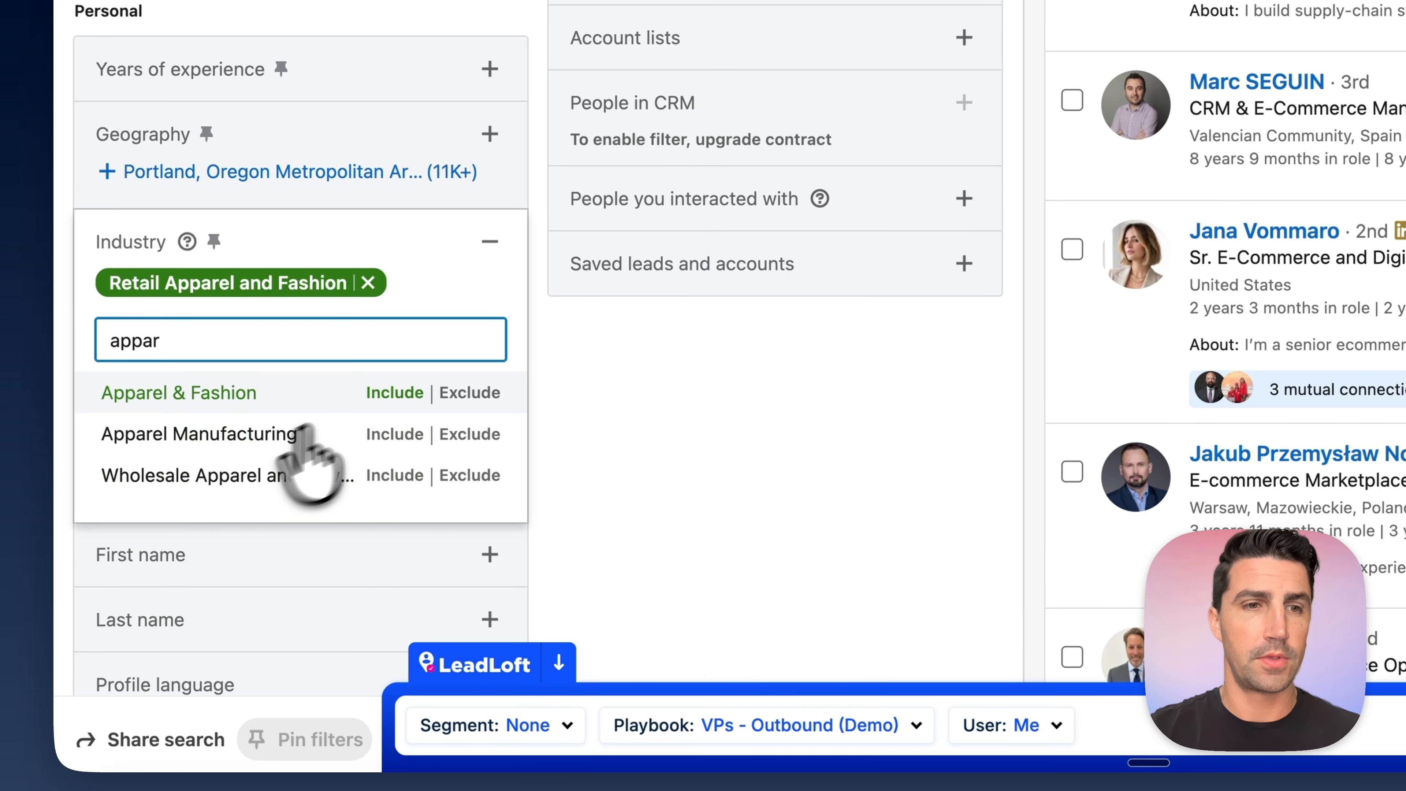
pyautogui.click(393, 392)
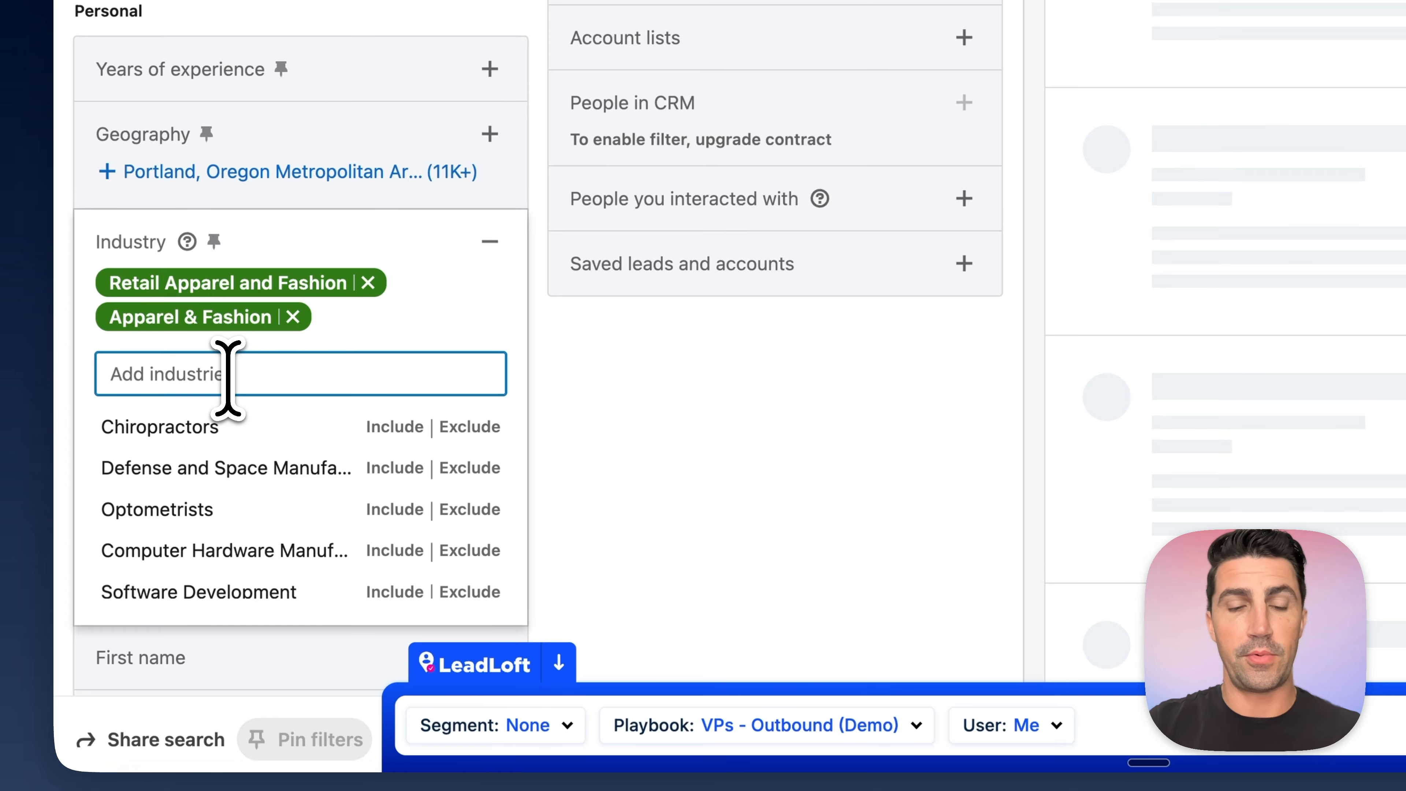
# - Include the Food & Beverages and Food and Beverage Retail industries in the filter
pyautogui.write('food')
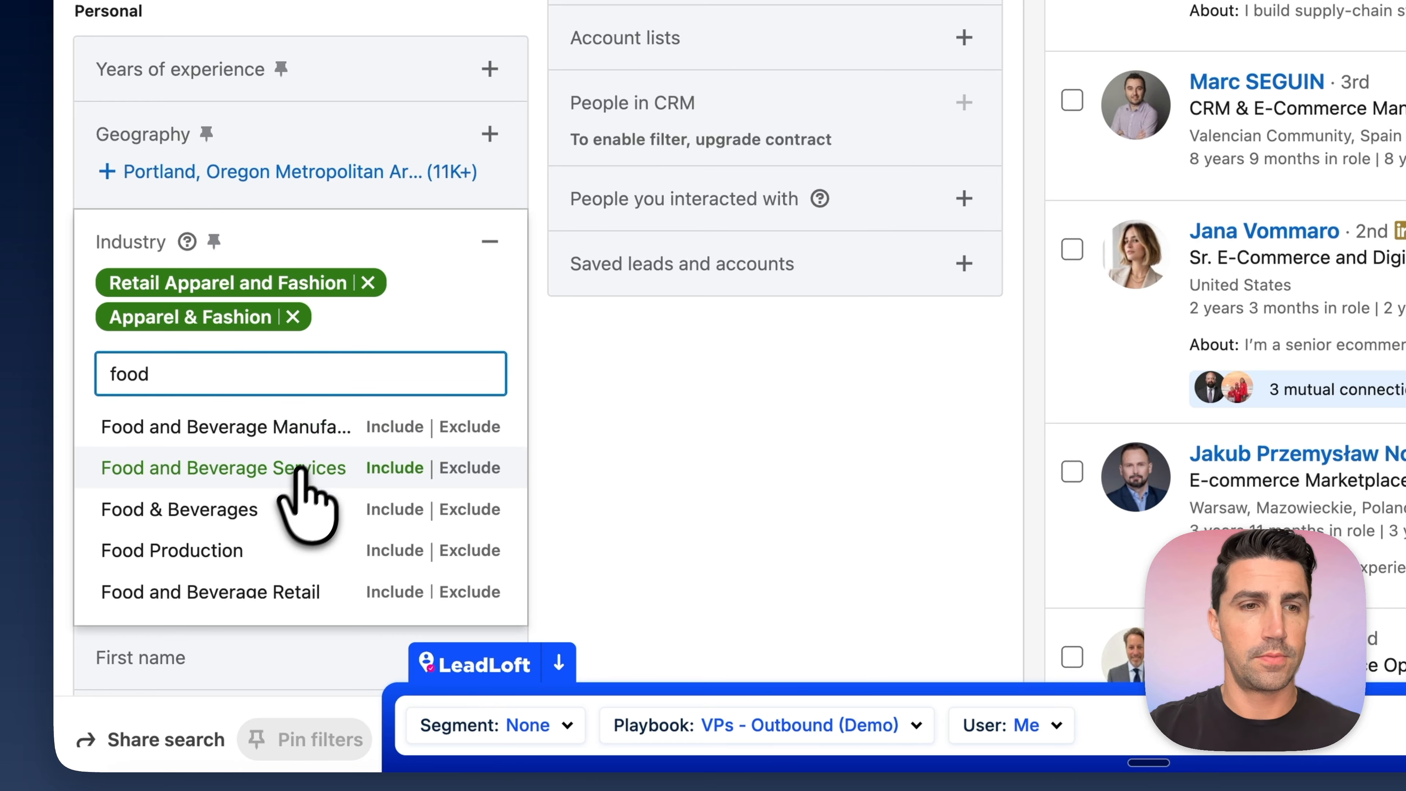
pyautogui.click(387, 494)
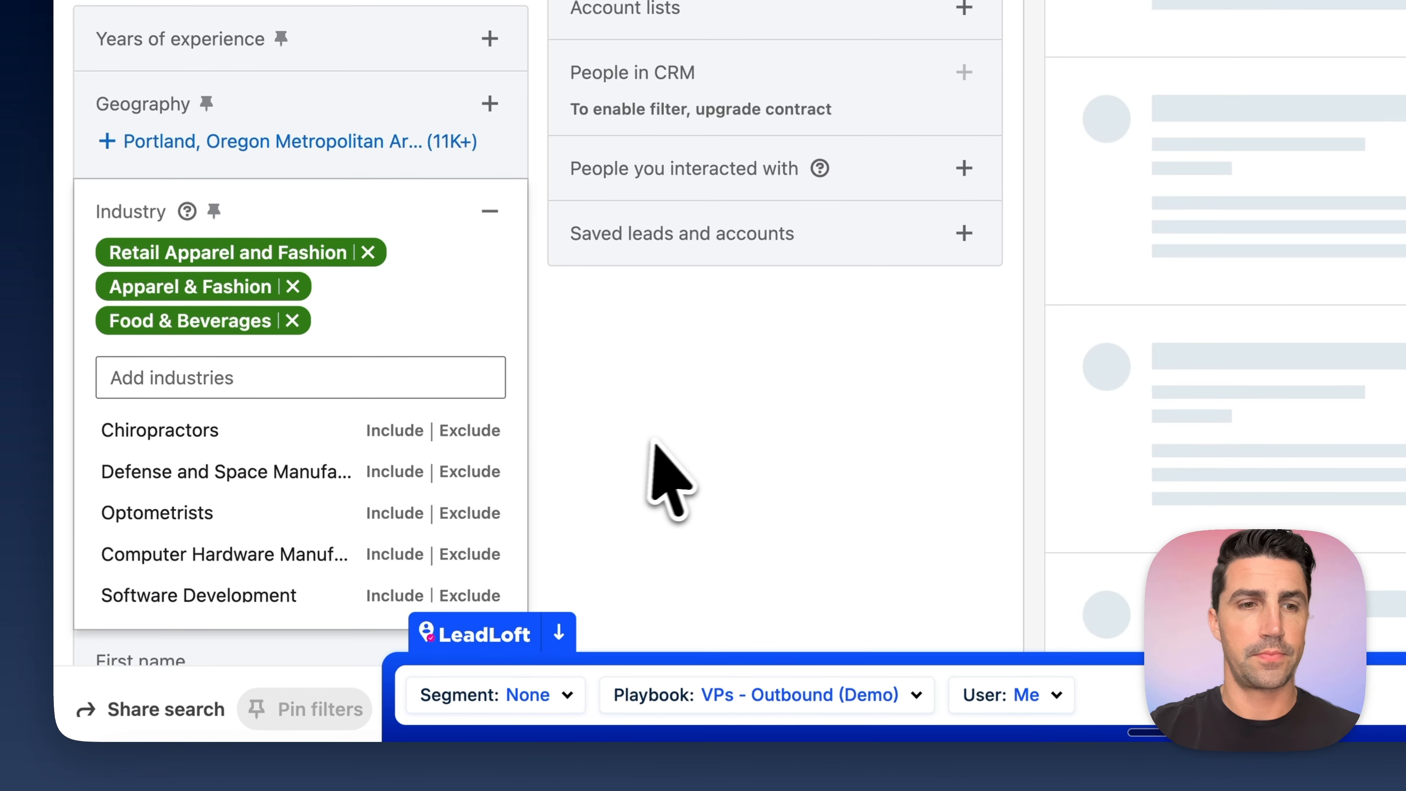
pyautogui.write('food and')
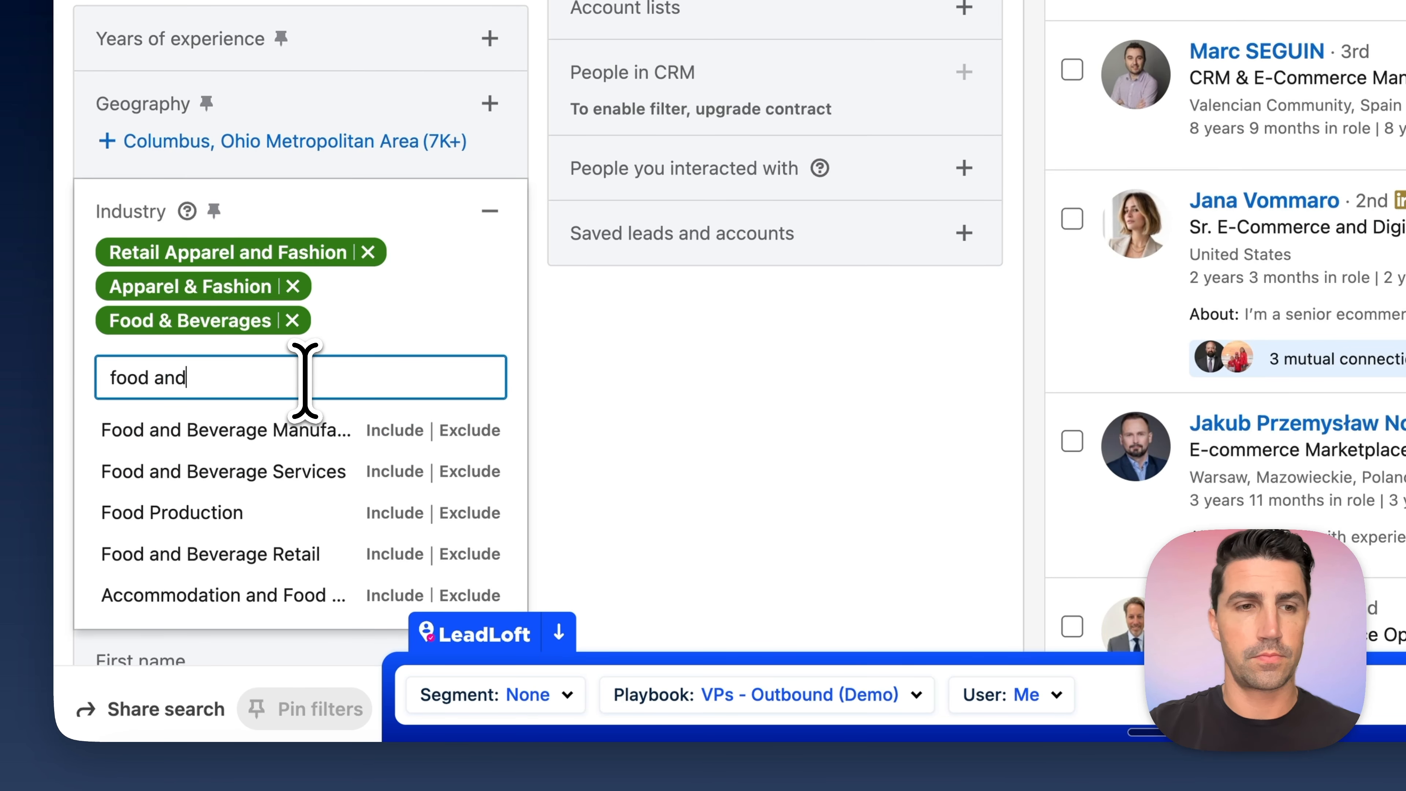
pyautogui.click(394, 512)
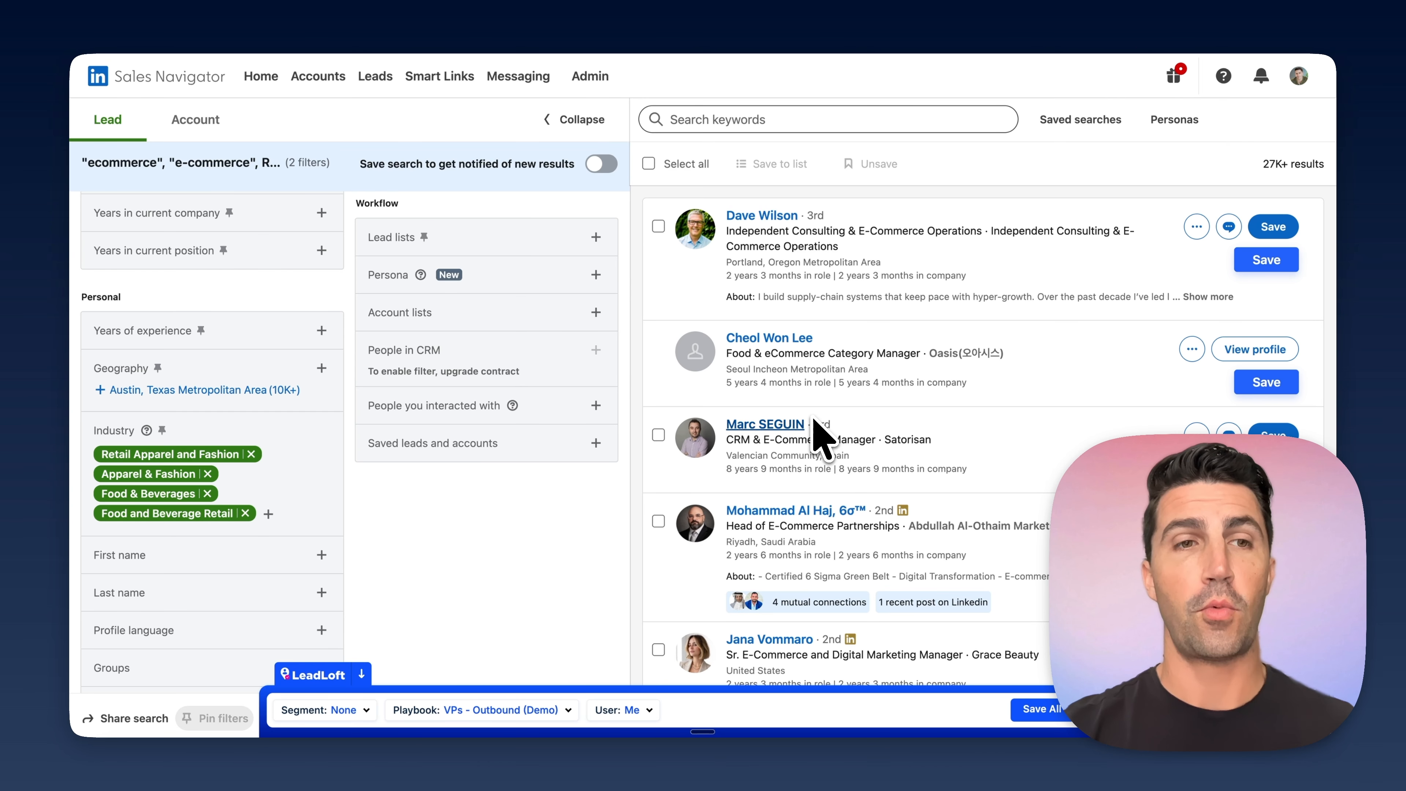
pyautogui.scroll(8, 619, 448)
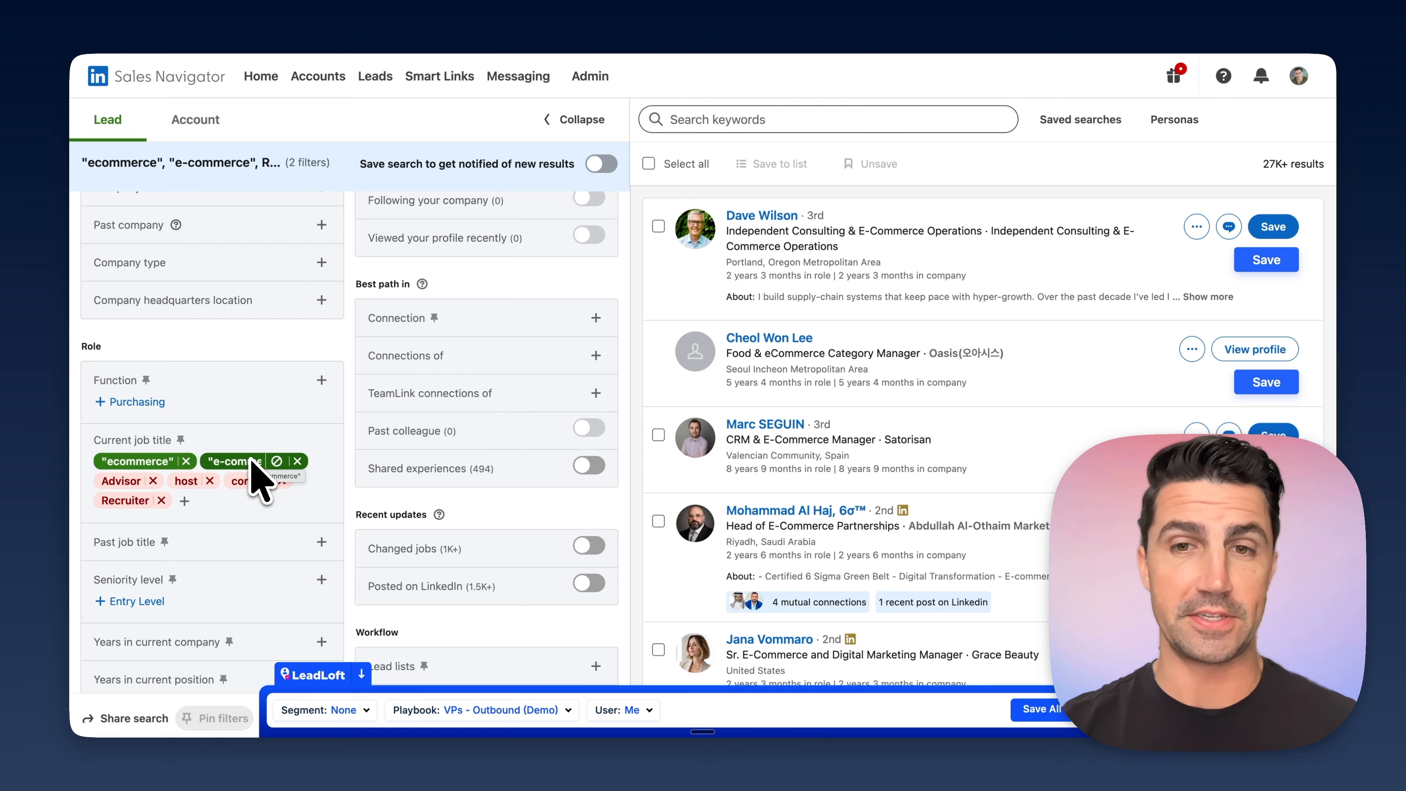
pyautogui.scroll(-6, 243, 482)
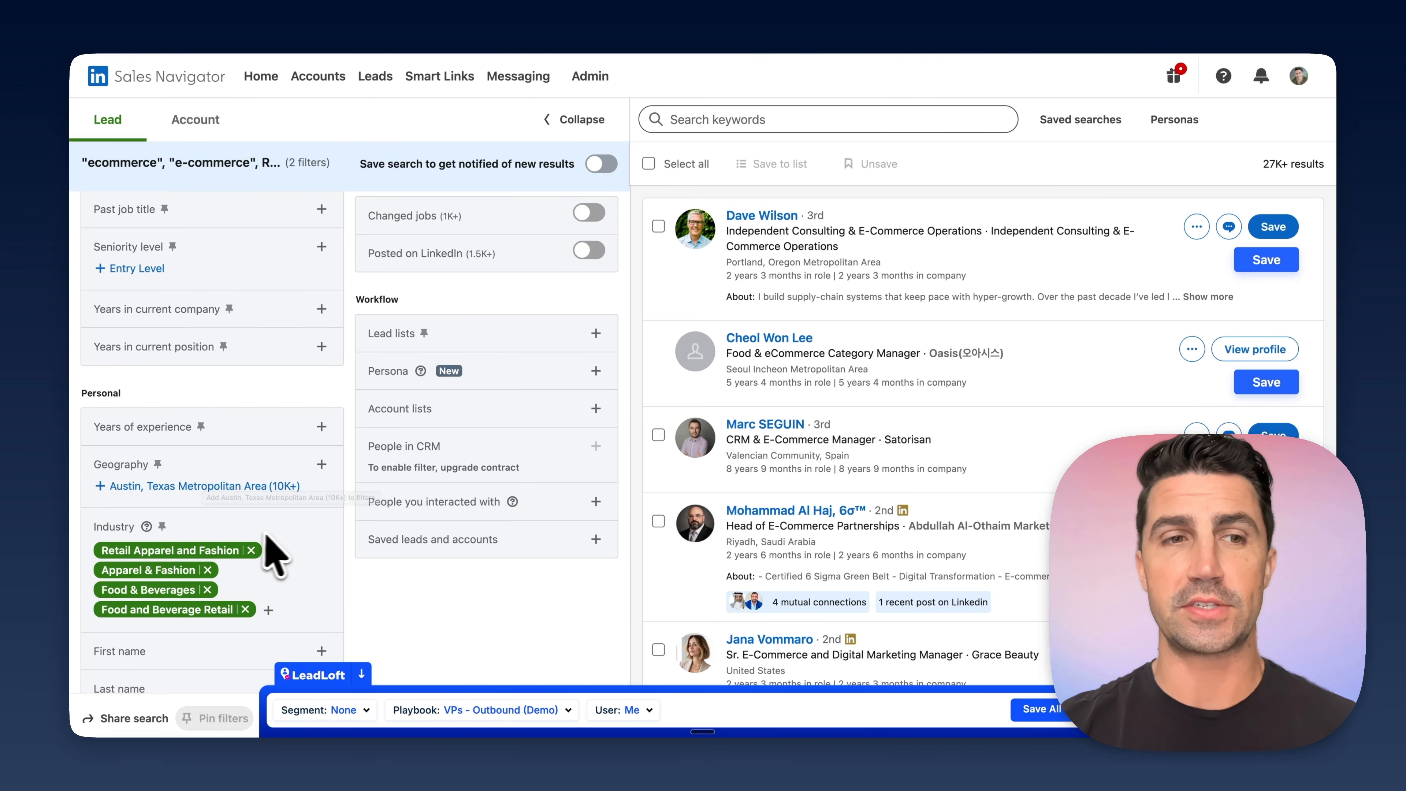
# - Include the company headcount ranges 51-200 and 11-50 in the lead filters and look through the matching leads
pyautogui.scroll(8, 366, 493)
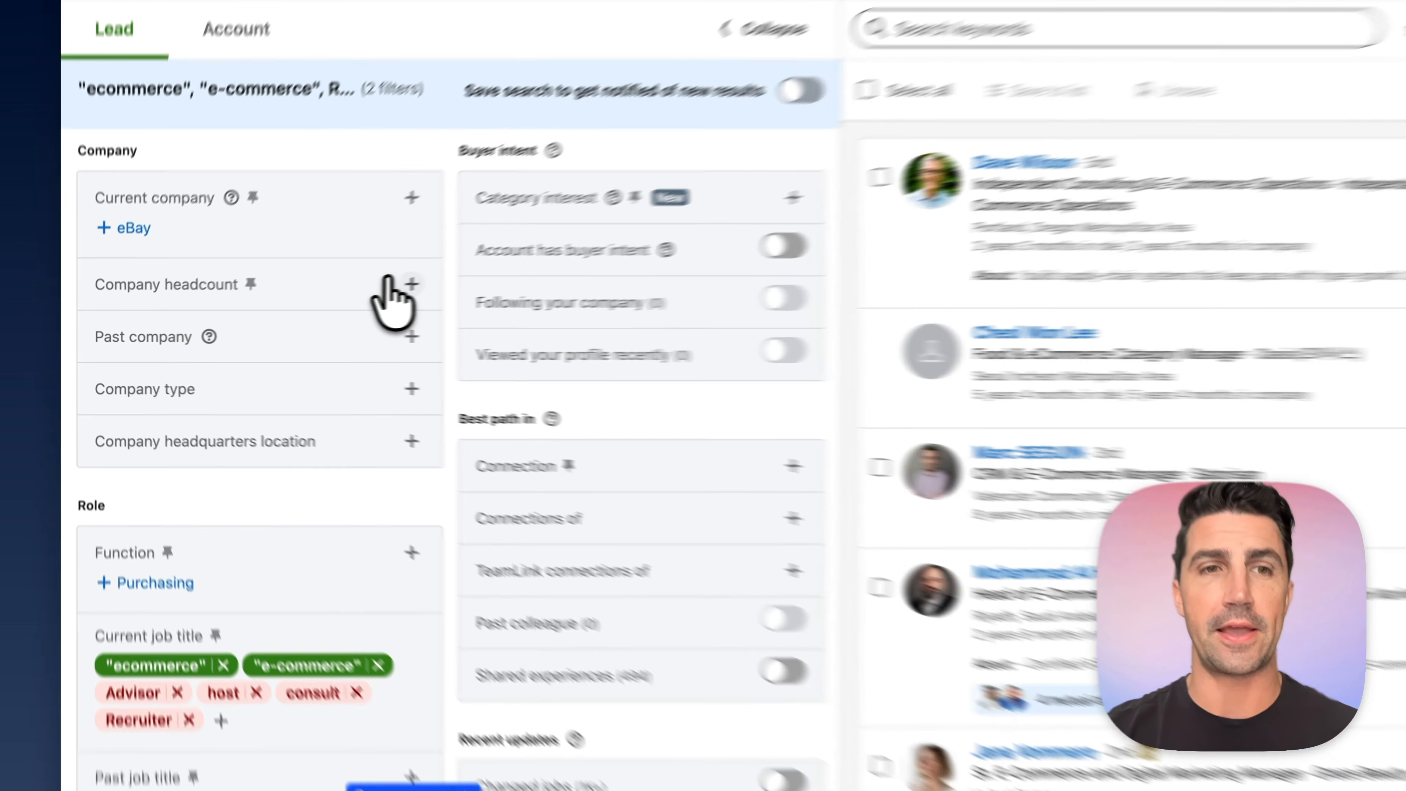
pyautogui.click(318, 302)
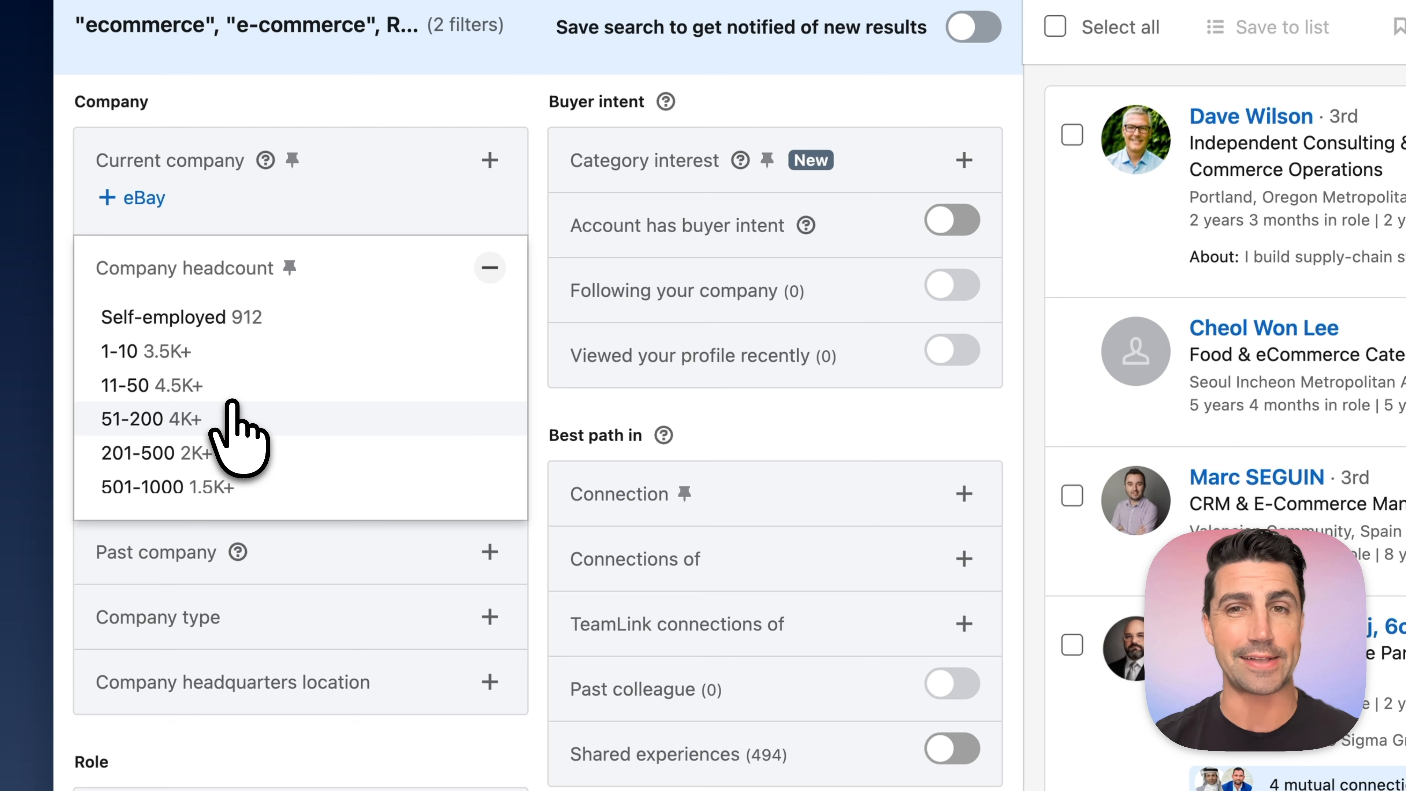
pyautogui.click(161, 420)
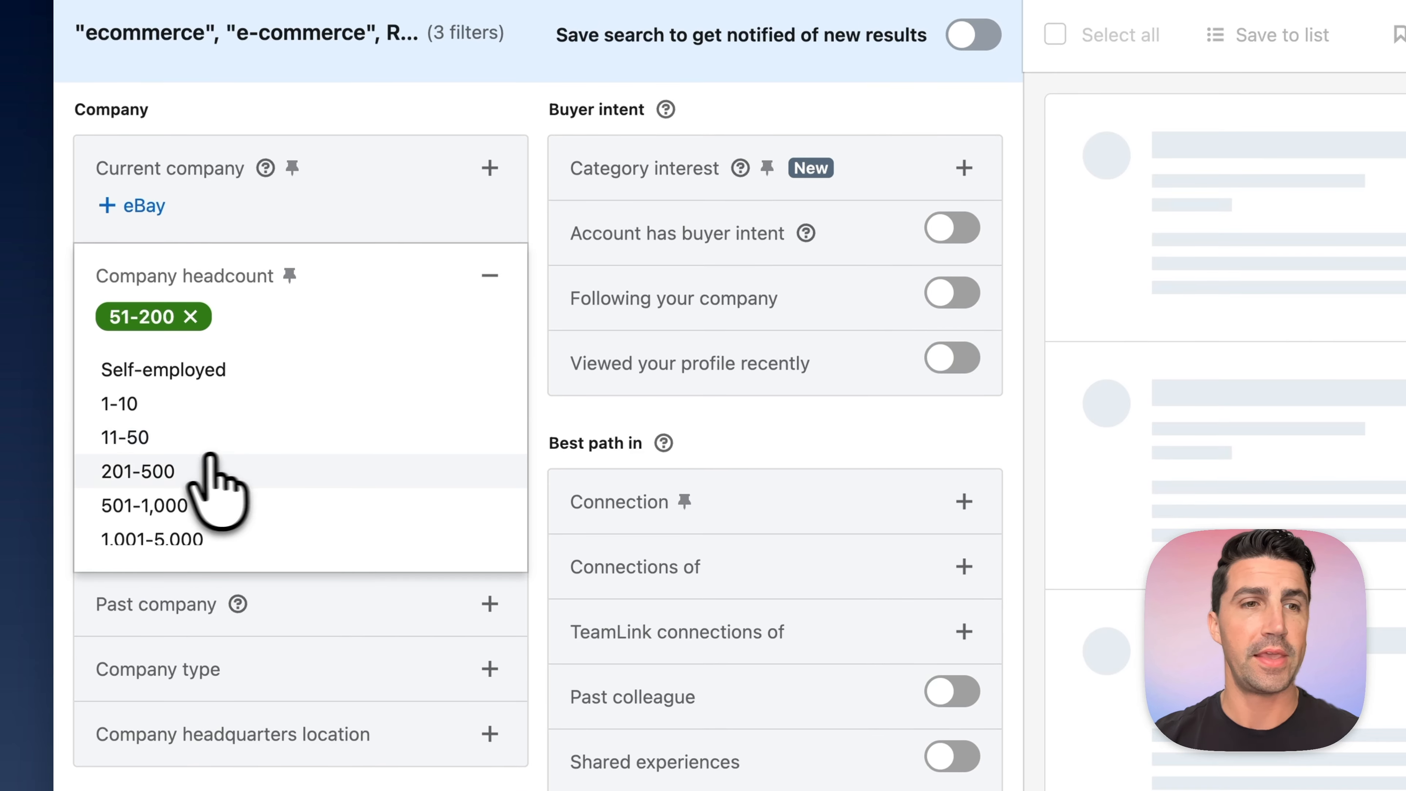
pyautogui.click(161, 437)
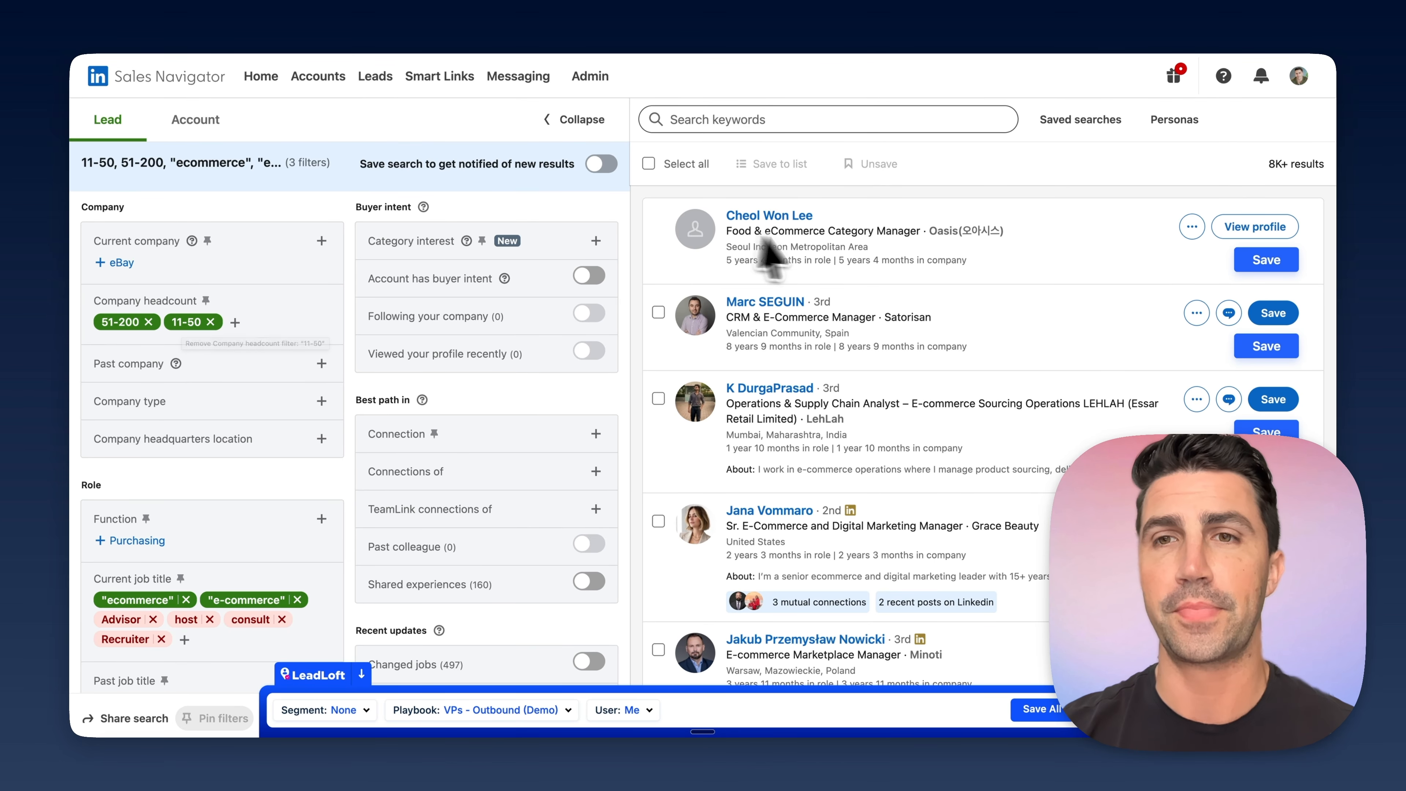
pyautogui.scroll(-10, 906, 402)
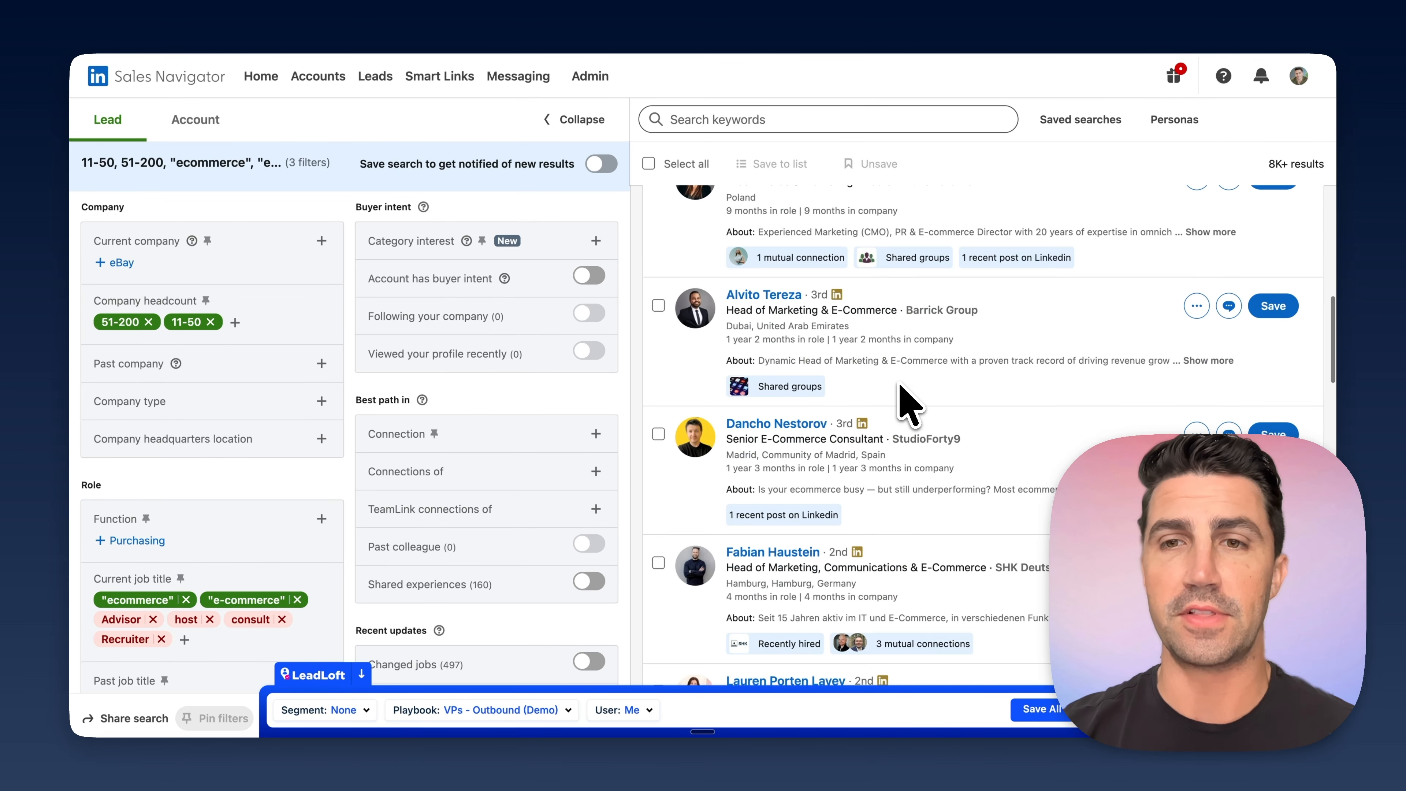
pyautogui.scroll(-5, 906, 401)
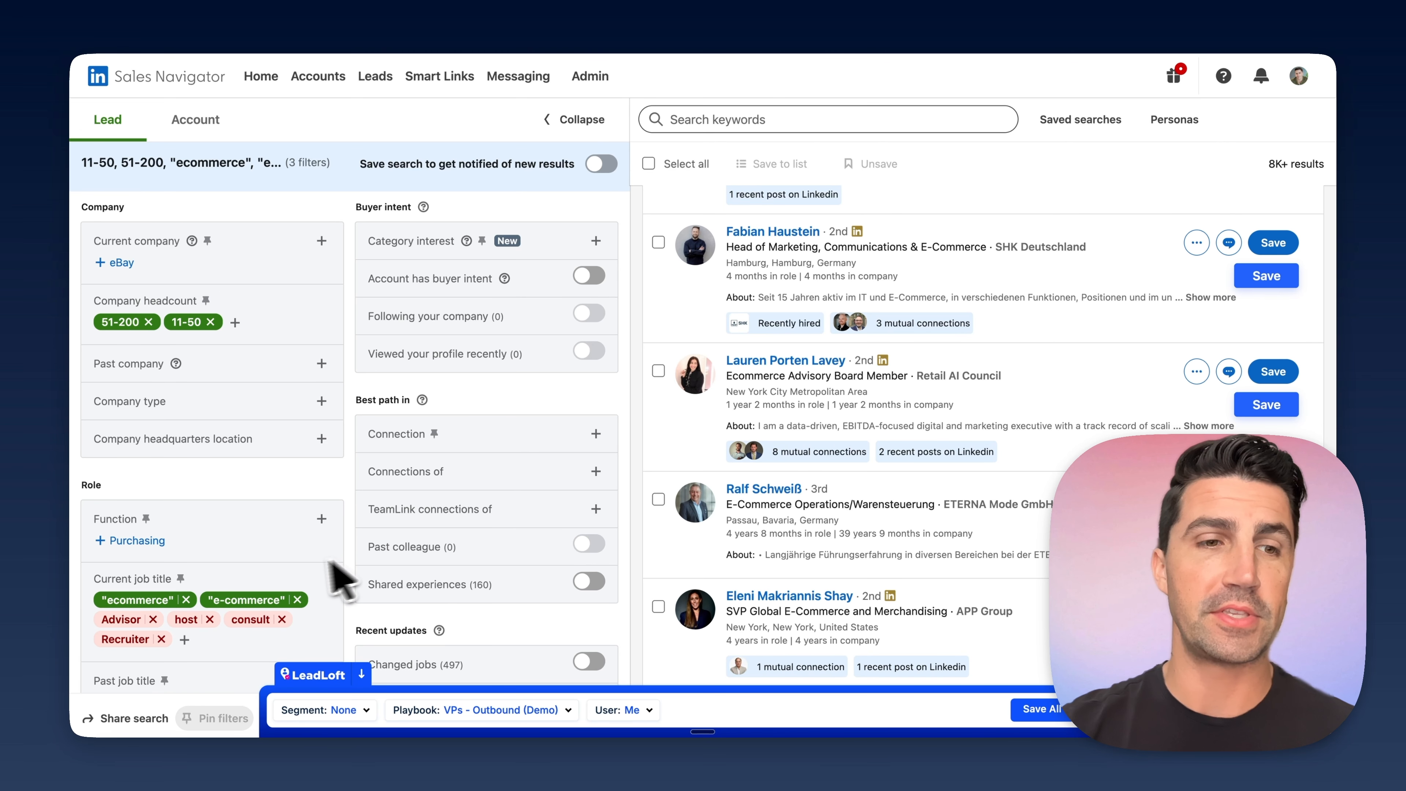
# - Remove "ecommerce" and "e-commerce" from the current job titles and include ceo and Chief Executive Officer instead
pyautogui.click(186, 600)
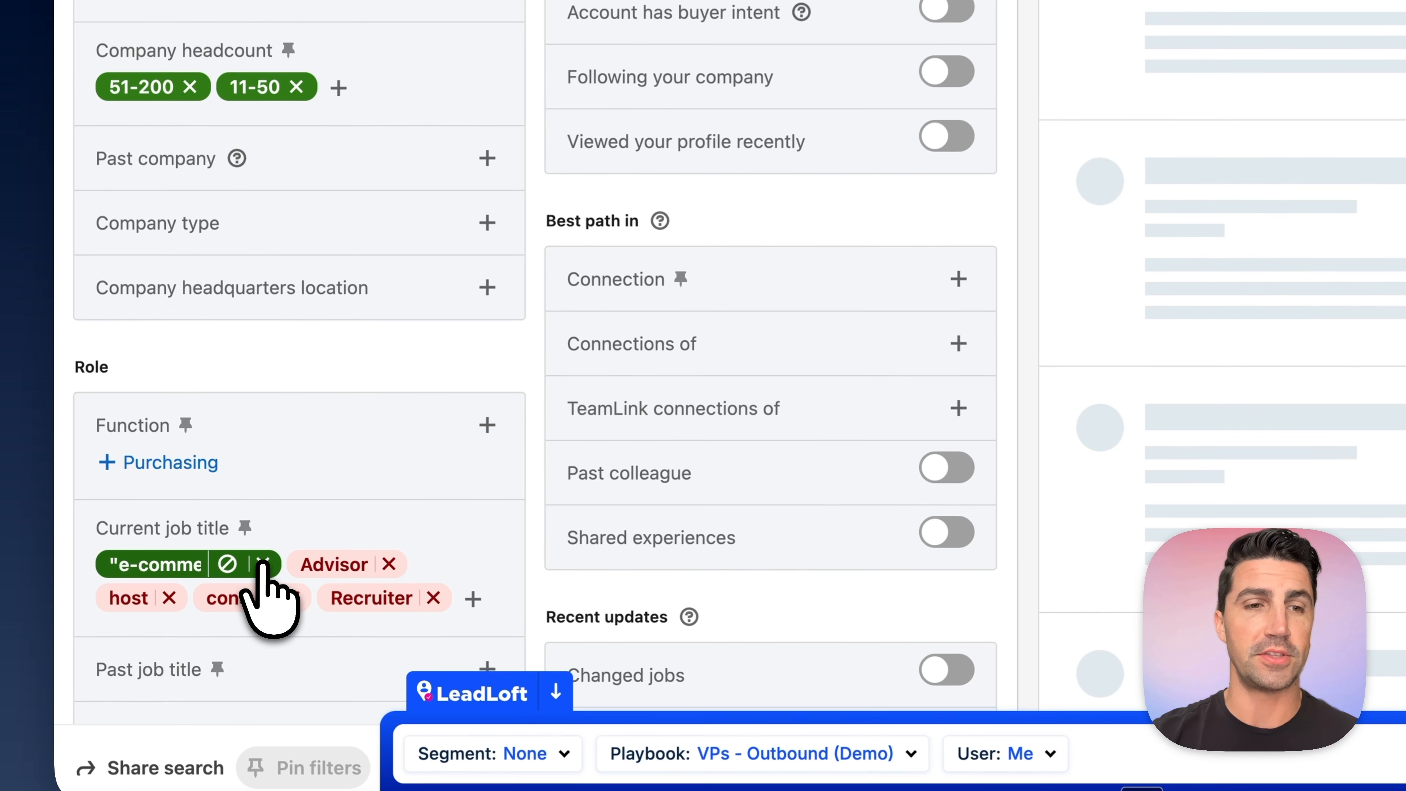
pyautogui.click(250, 569)
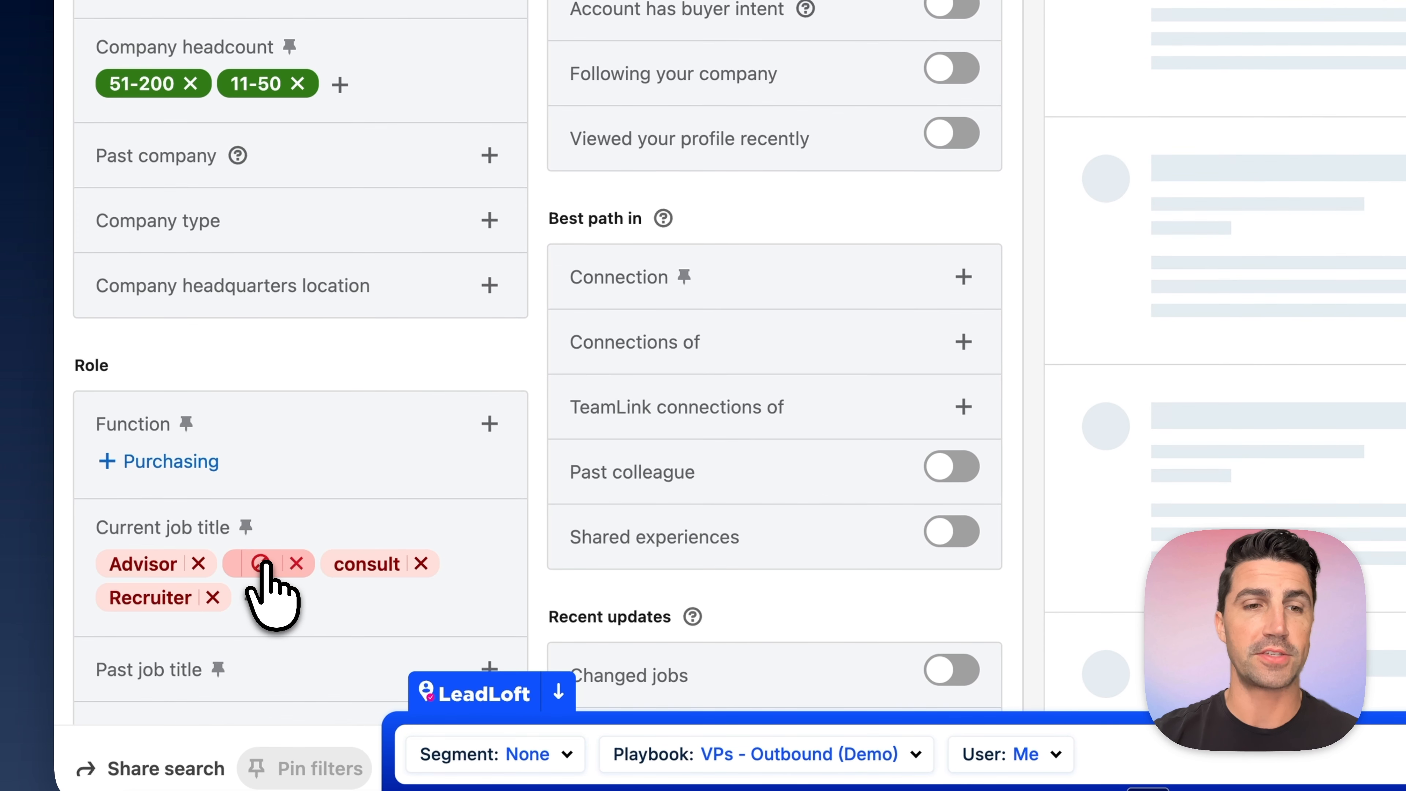
pyautogui.click(252, 597)
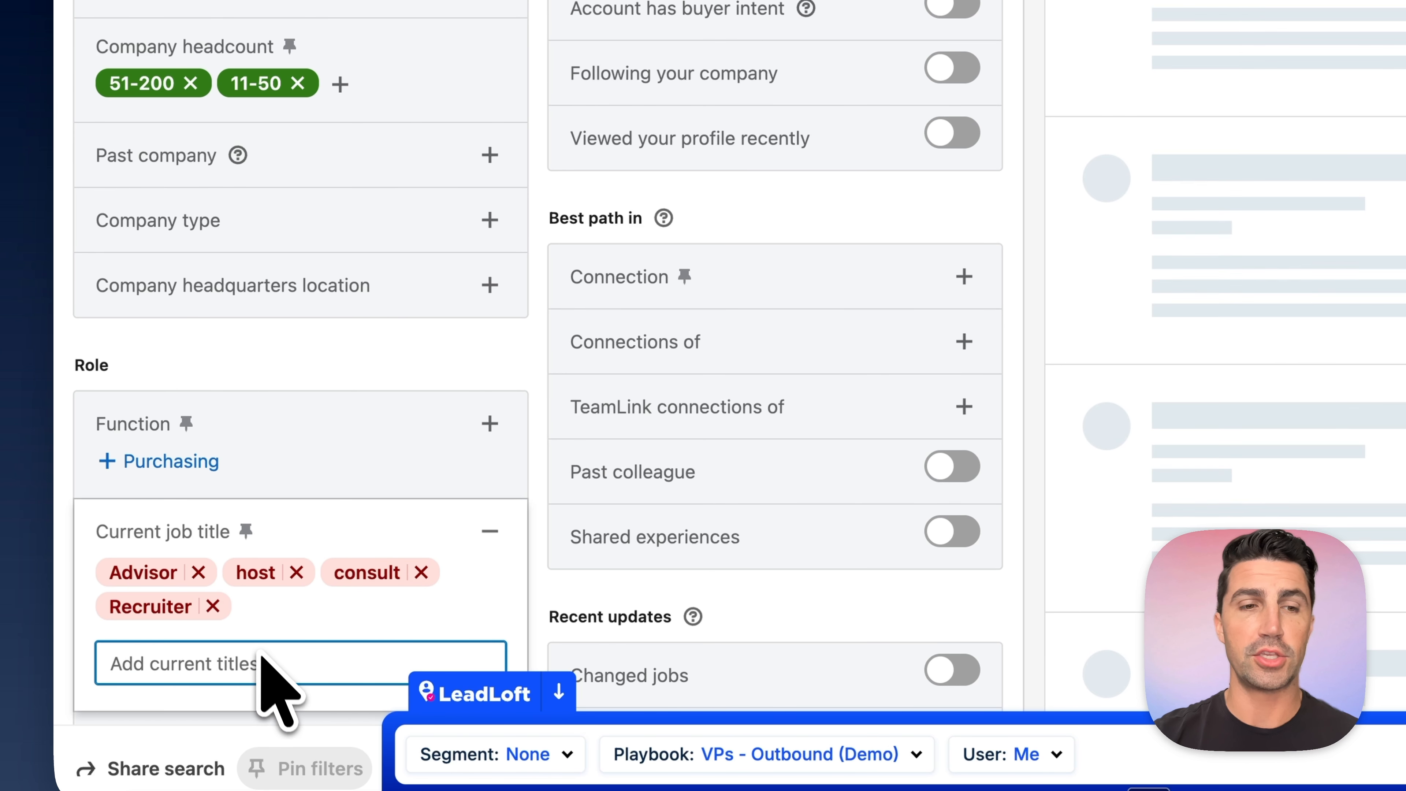
pyautogui.scroll(-3, 268, 687)
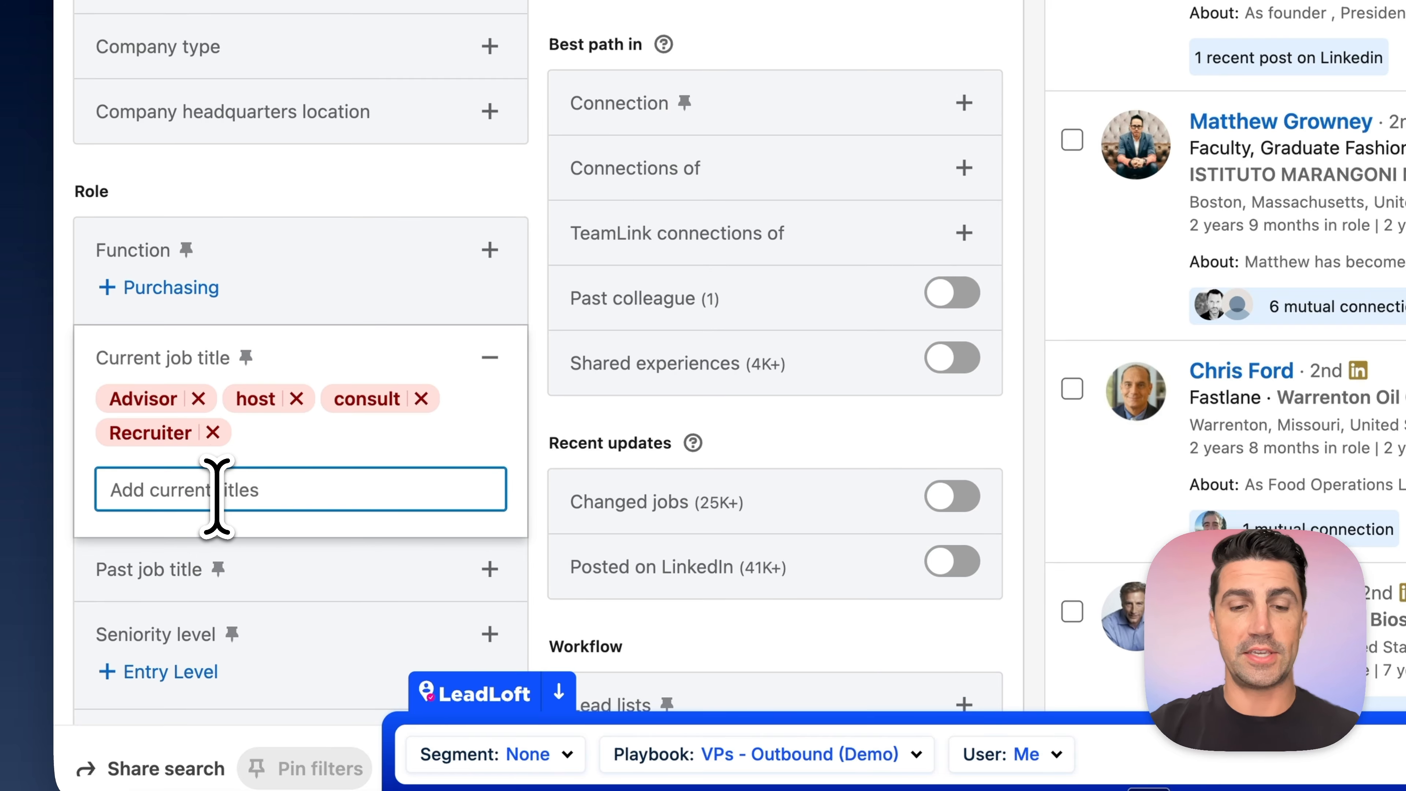
pyautogui.write('ceo')
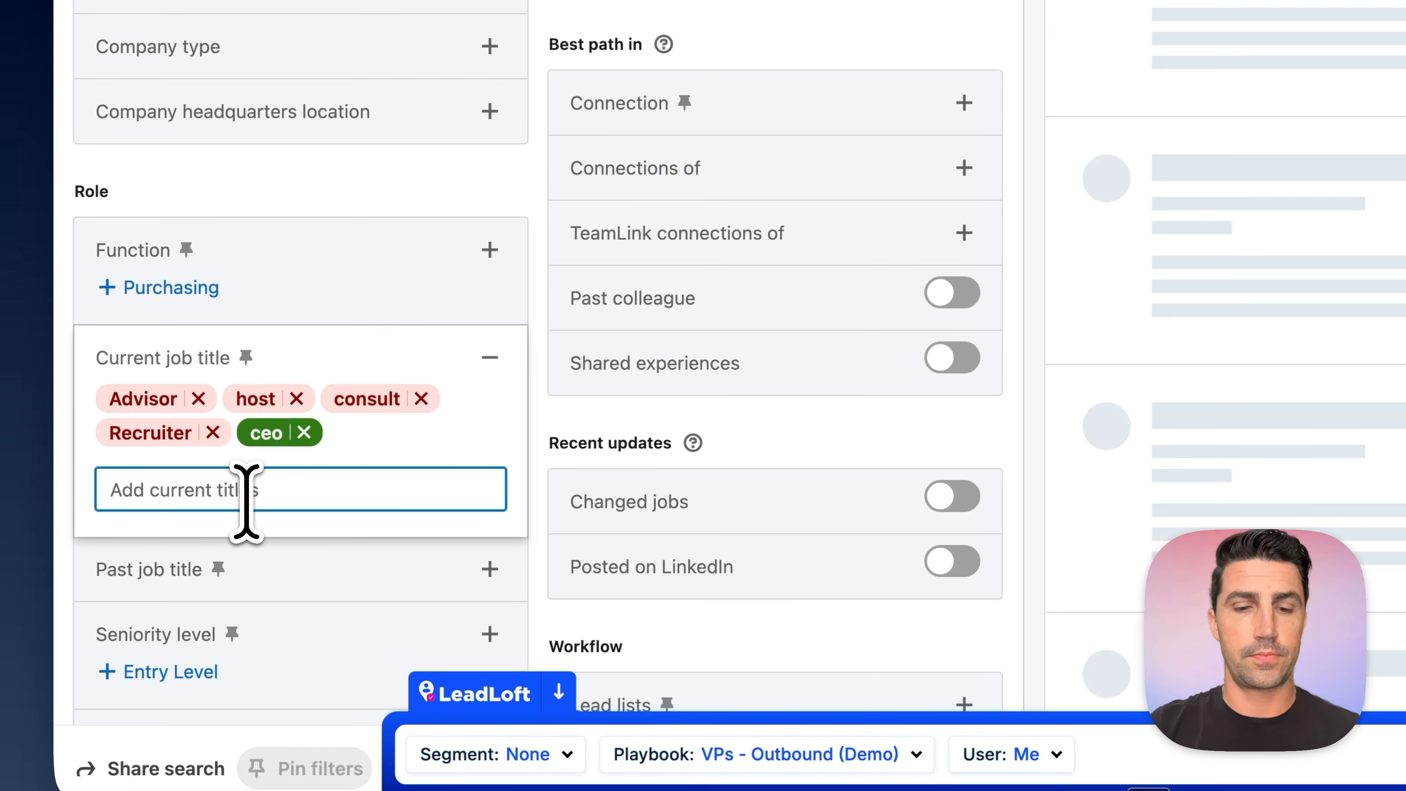
pyautogui.write('hie')
pyautogui.click(354, 540)
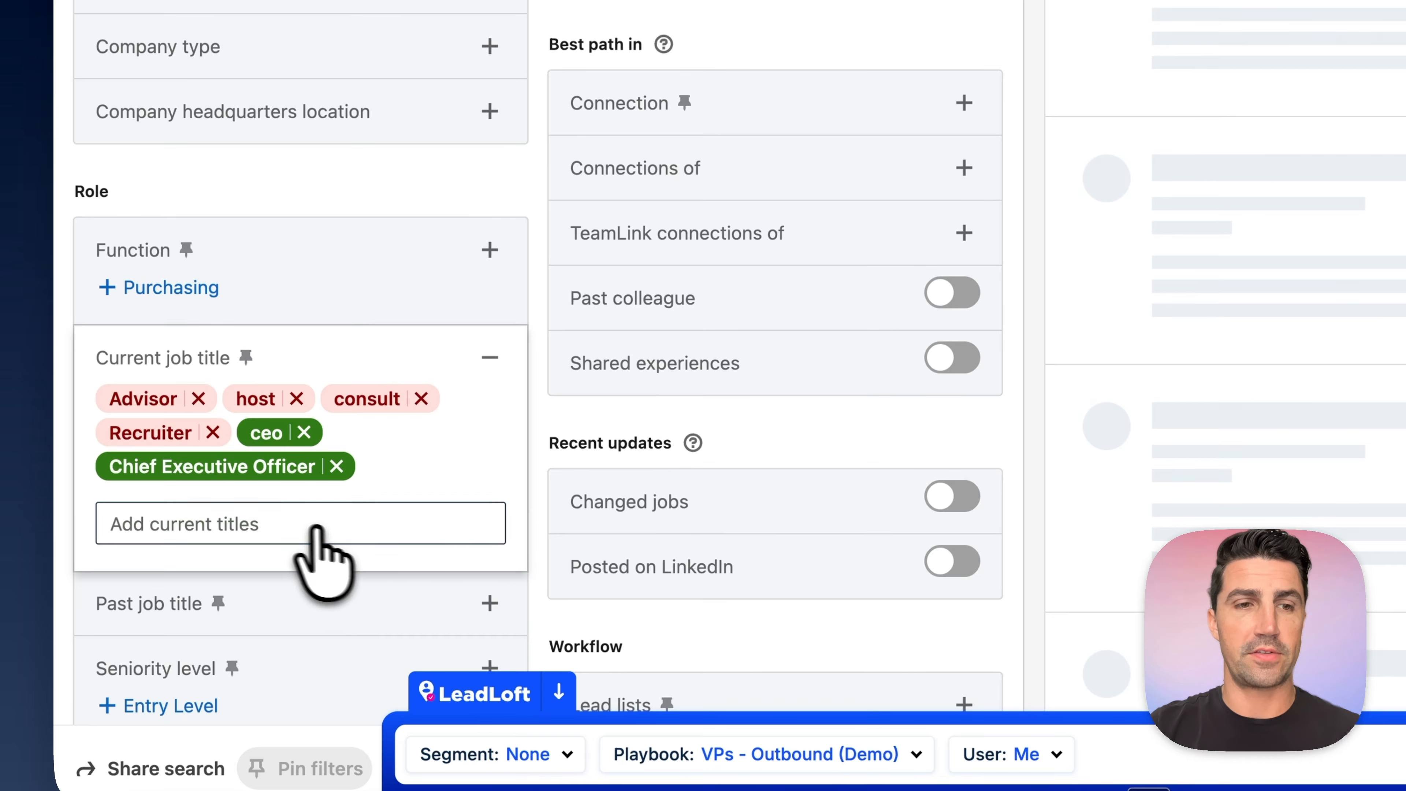
# - Include Chief Marketing Officer, Owner, Co-Owner and Founder in the current job title filter
pyautogui.write('CMO')
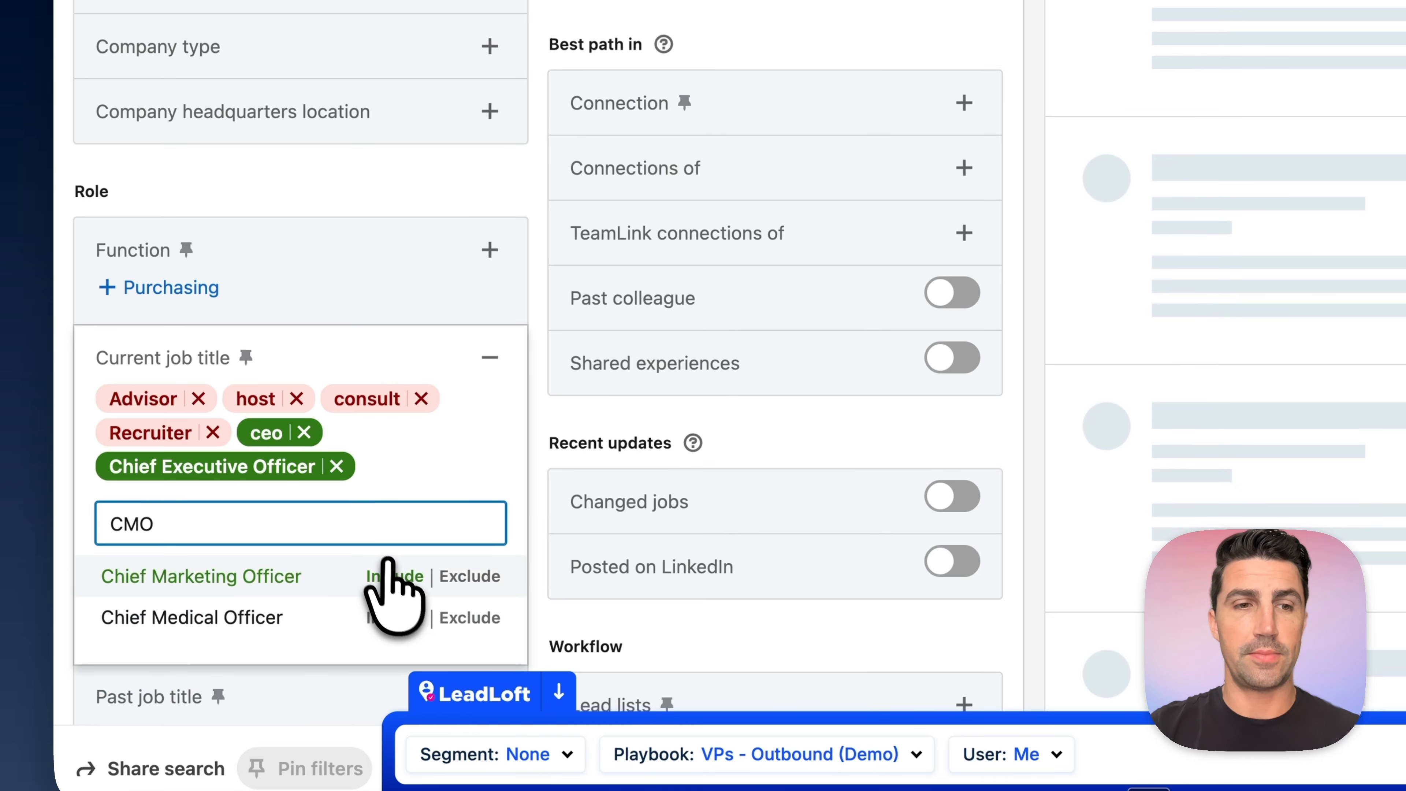
pyautogui.click(396, 577)
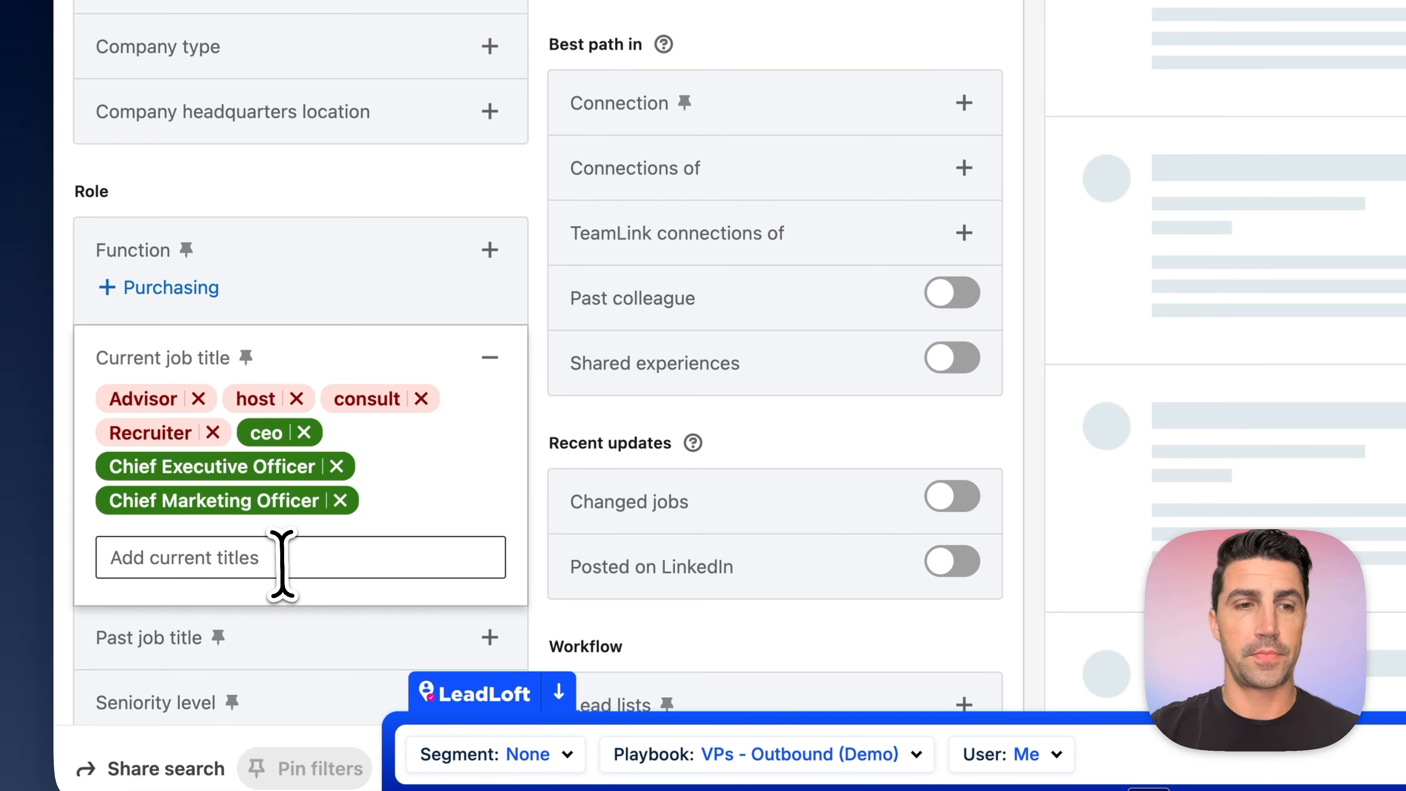
pyautogui.write('Owner')
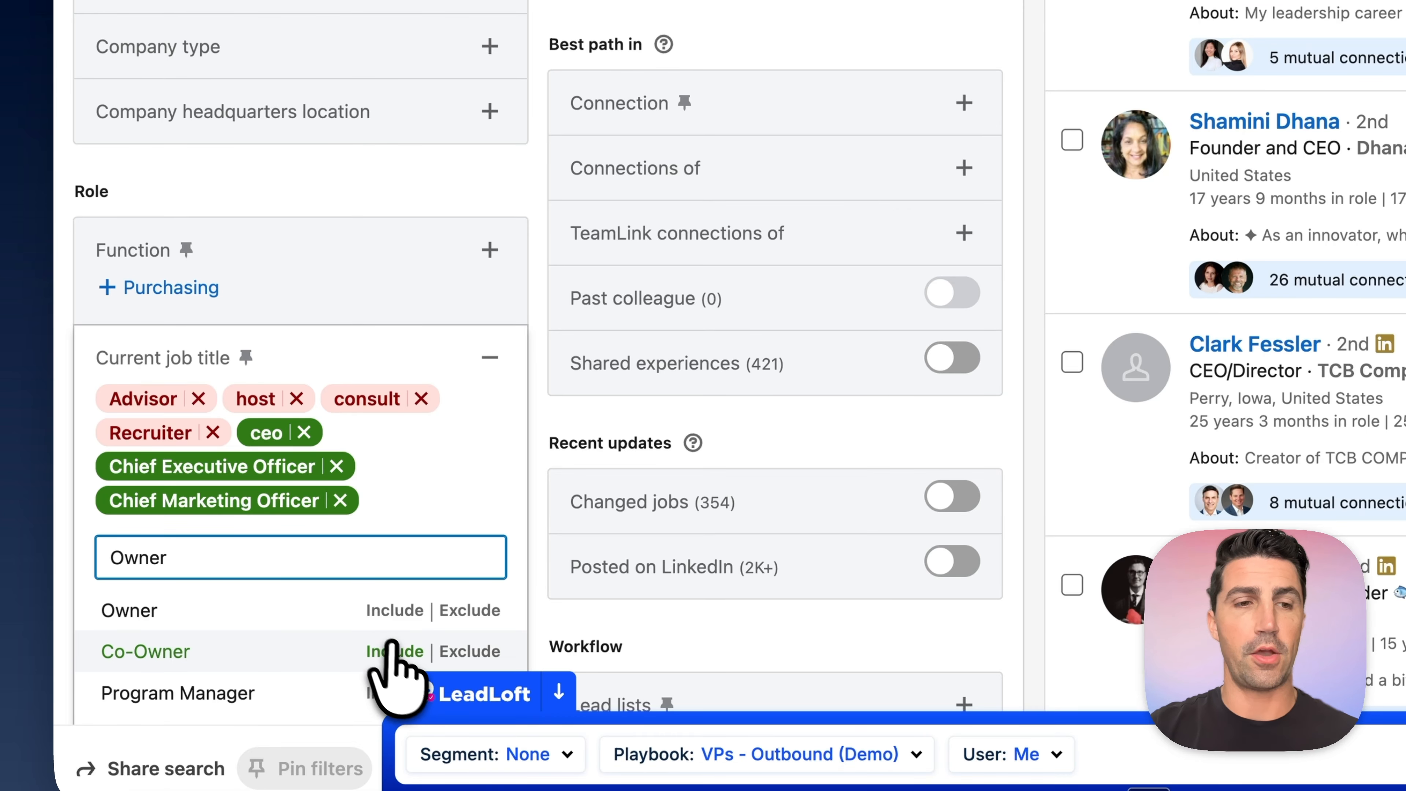
pyautogui.click(390, 604)
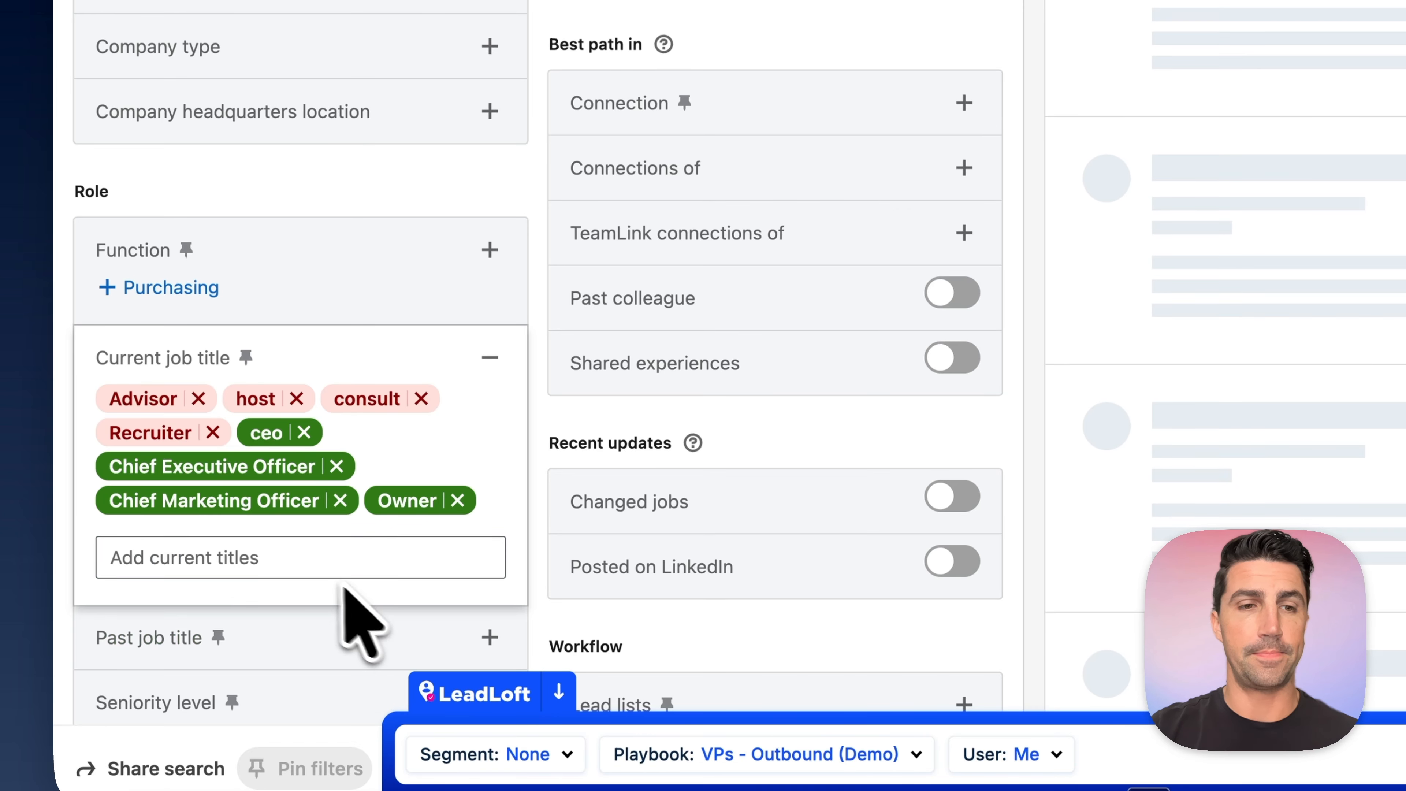
pyautogui.write('owne')
pyautogui.click(385, 610)
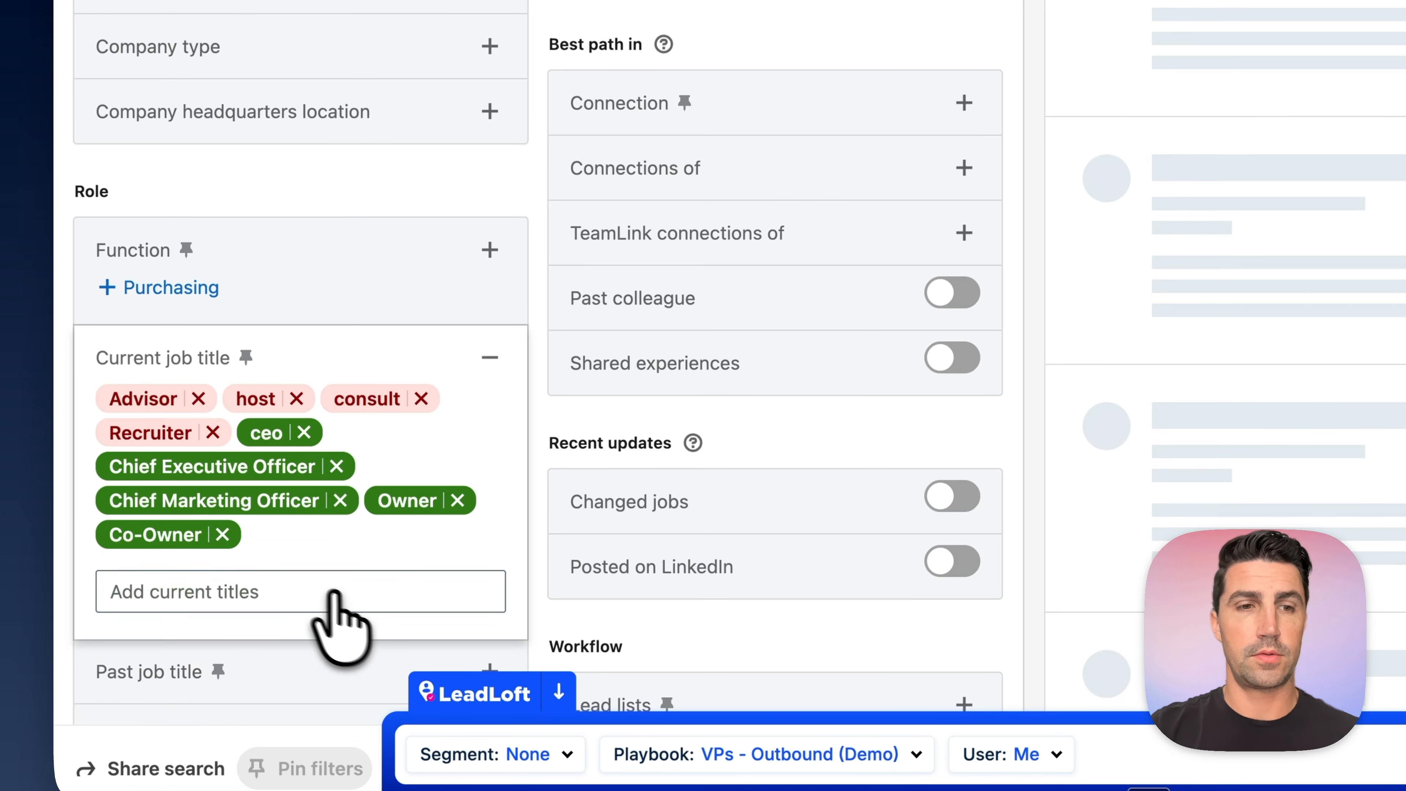
pyautogui.write('founder')
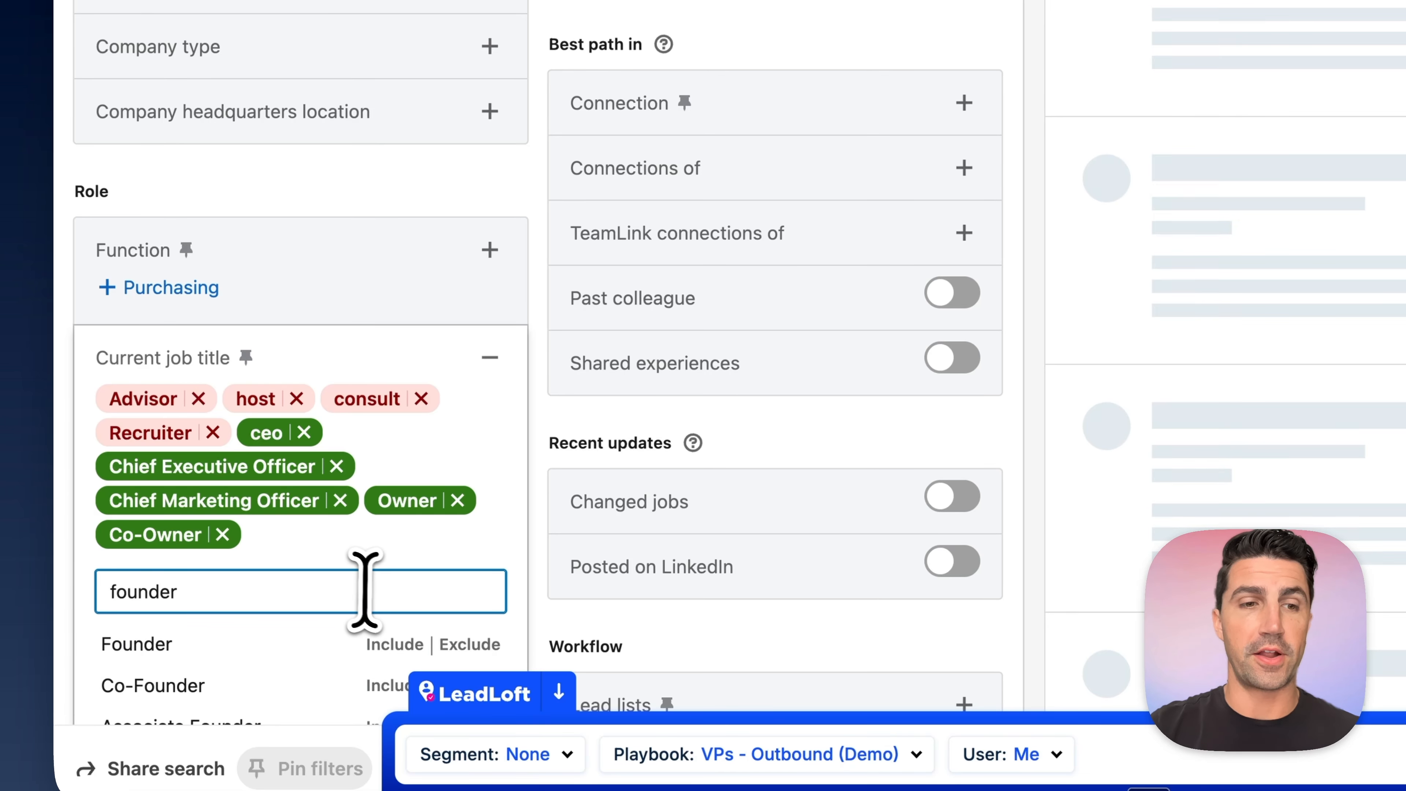
pyautogui.click(400, 642)
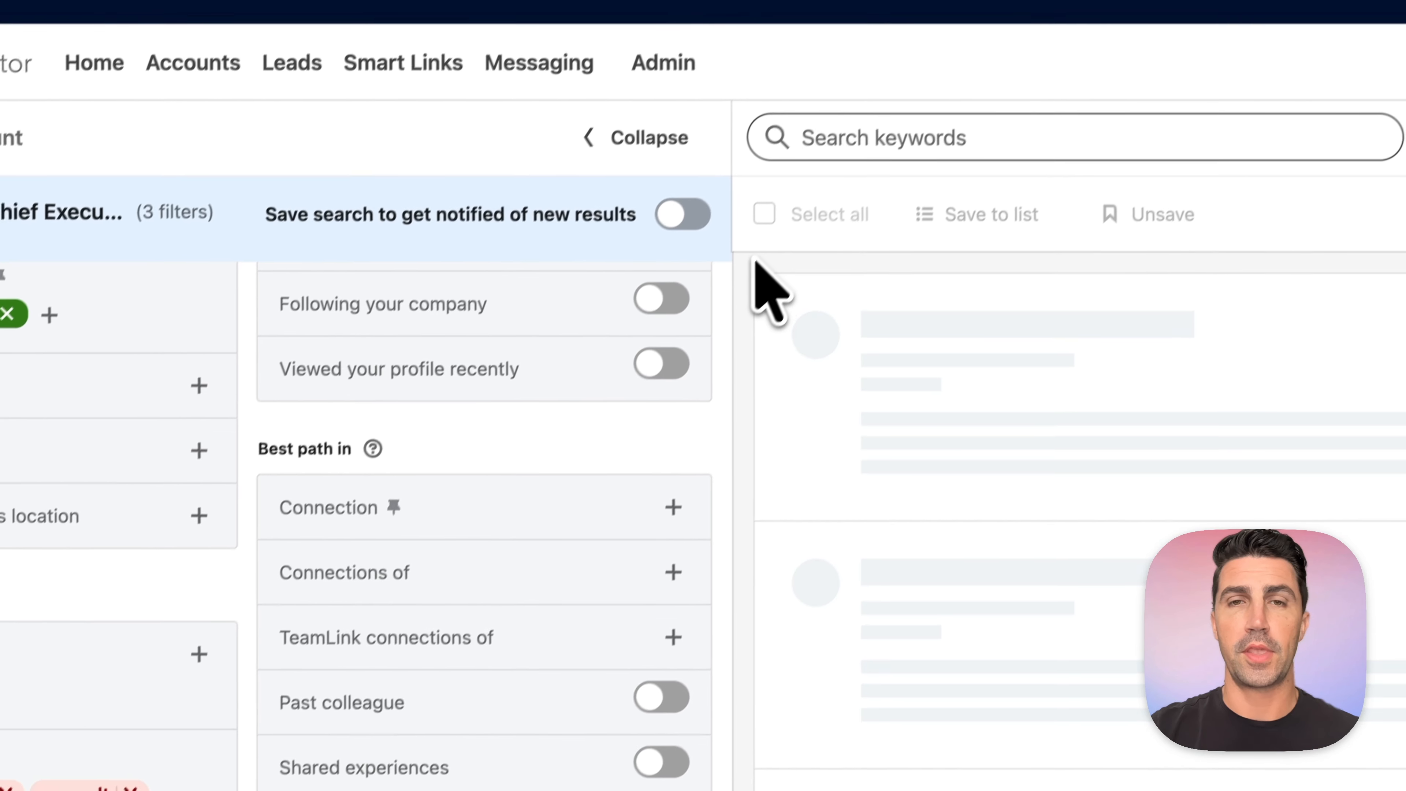
# - Narrow the lead search with the keyword Ecommerce and look over the matching leads
pyautogui.click(858, 165)
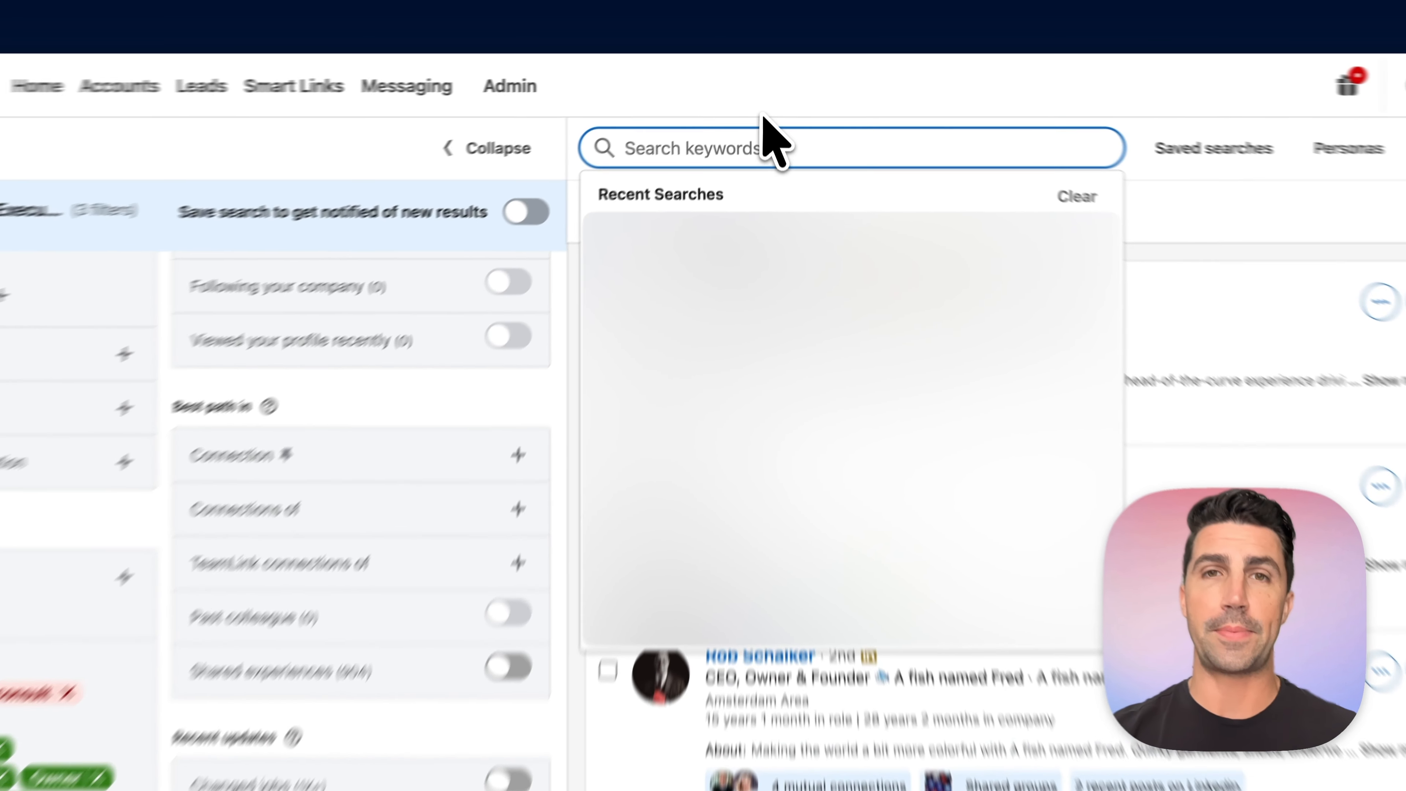
pyautogui.click(763, 95)
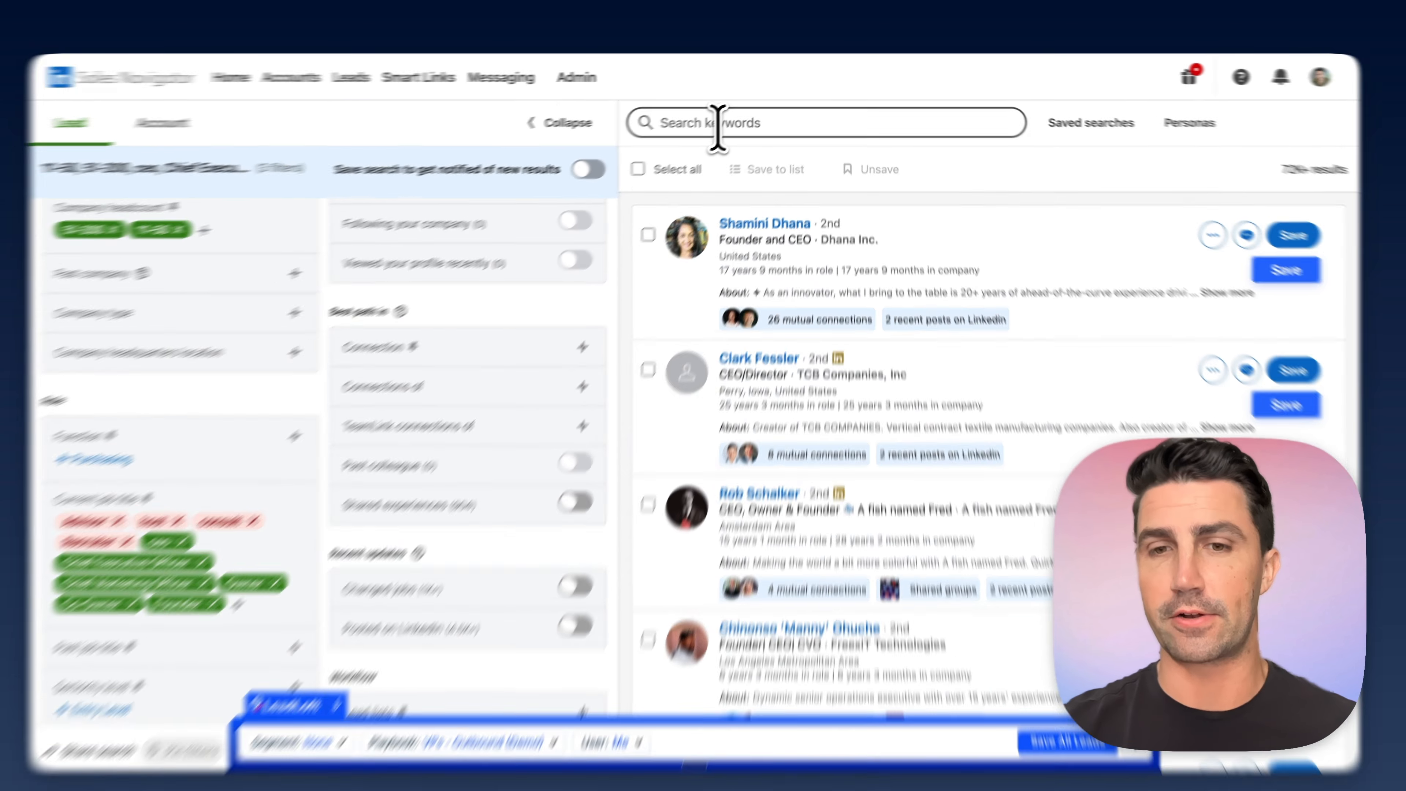
pyautogui.click(723, 123)
pyautogui.write('Ecomme')
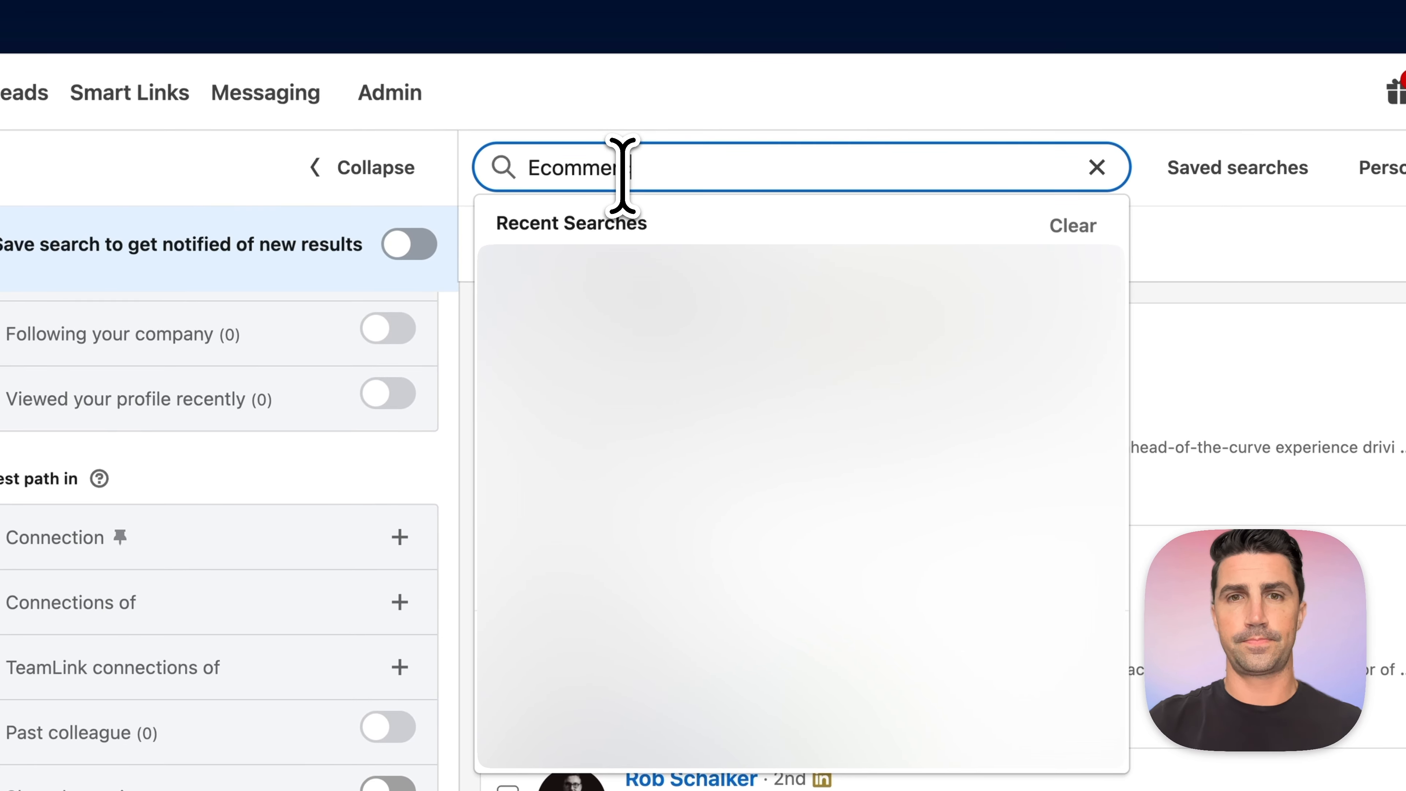
pyautogui.write('rce')
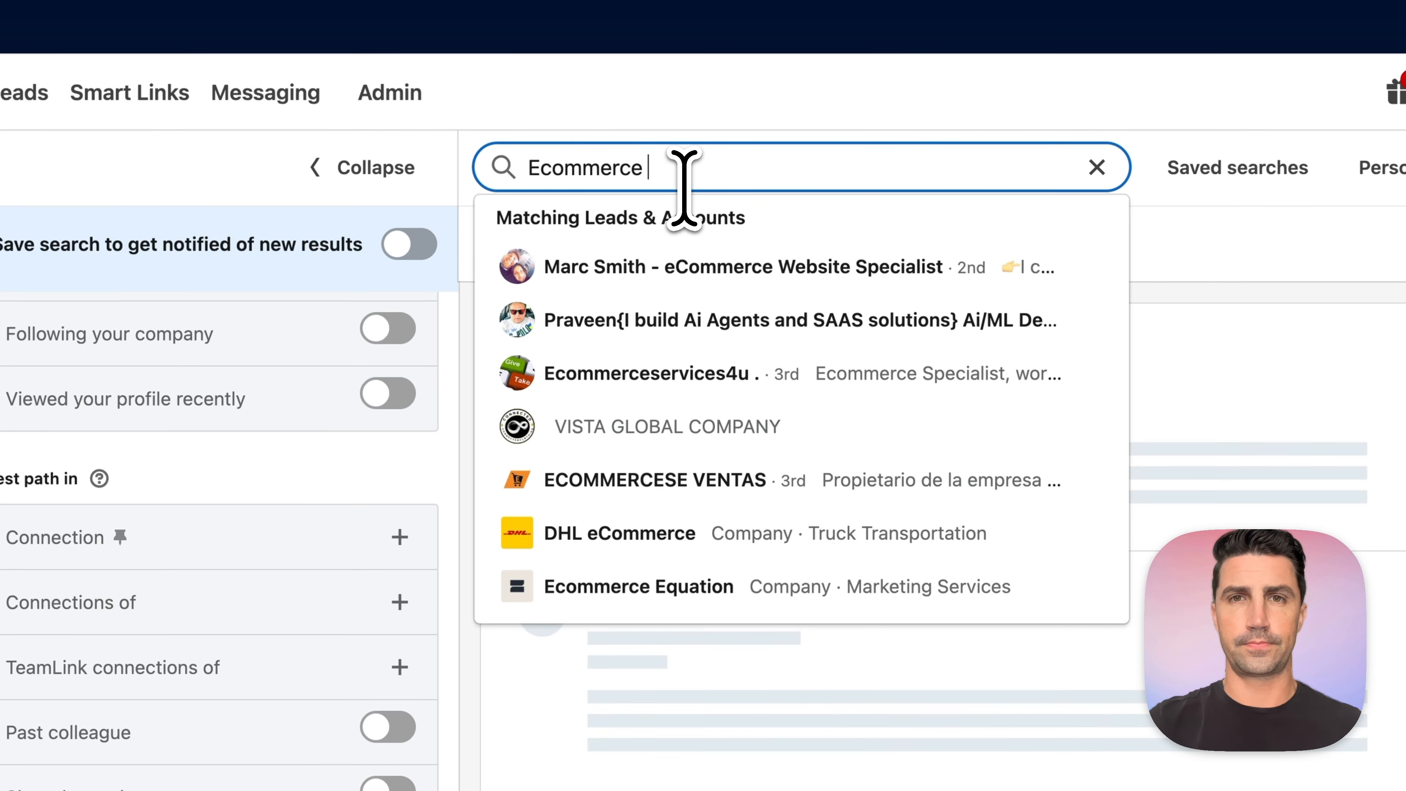
pyautogui.press('Return')
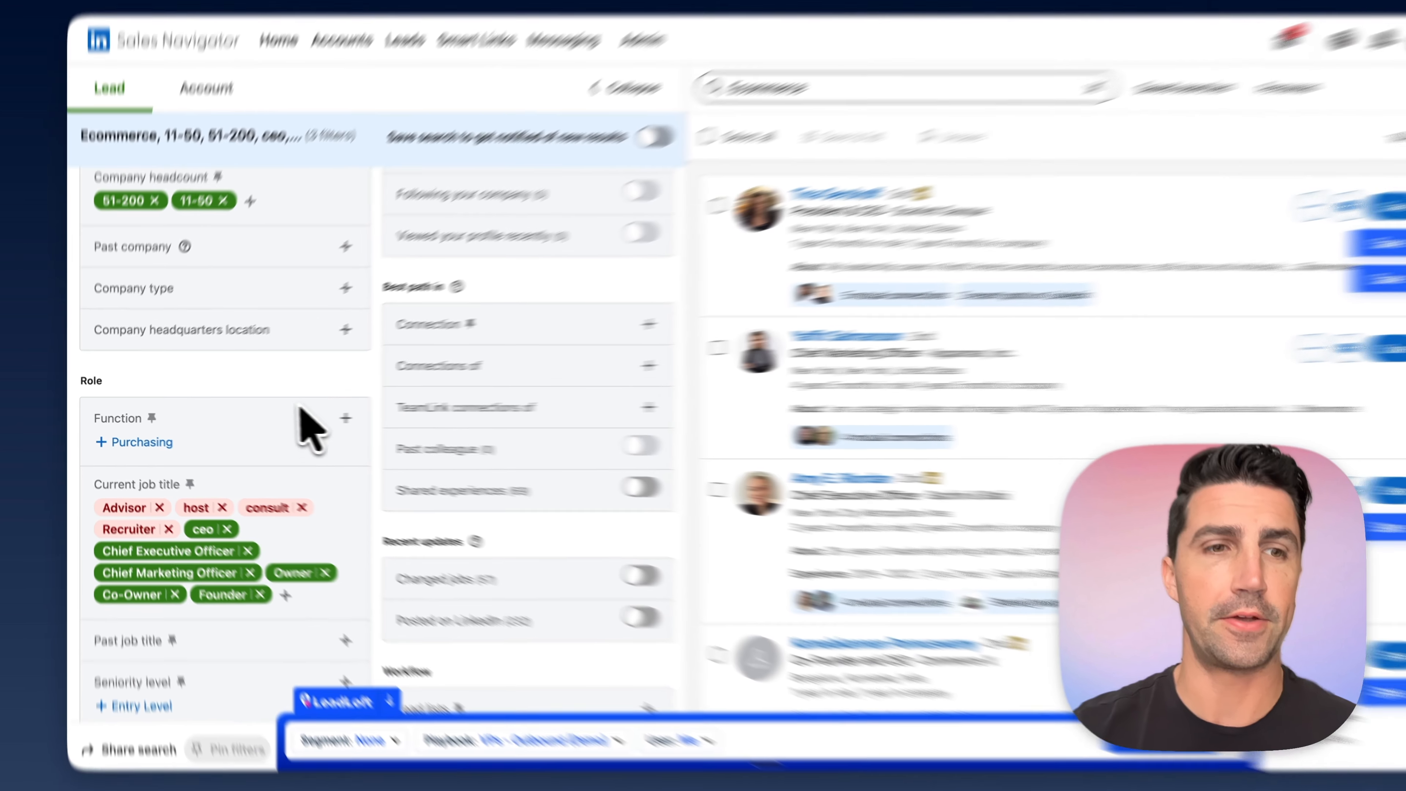
pyautogui.scroll(-2, 288, 454)
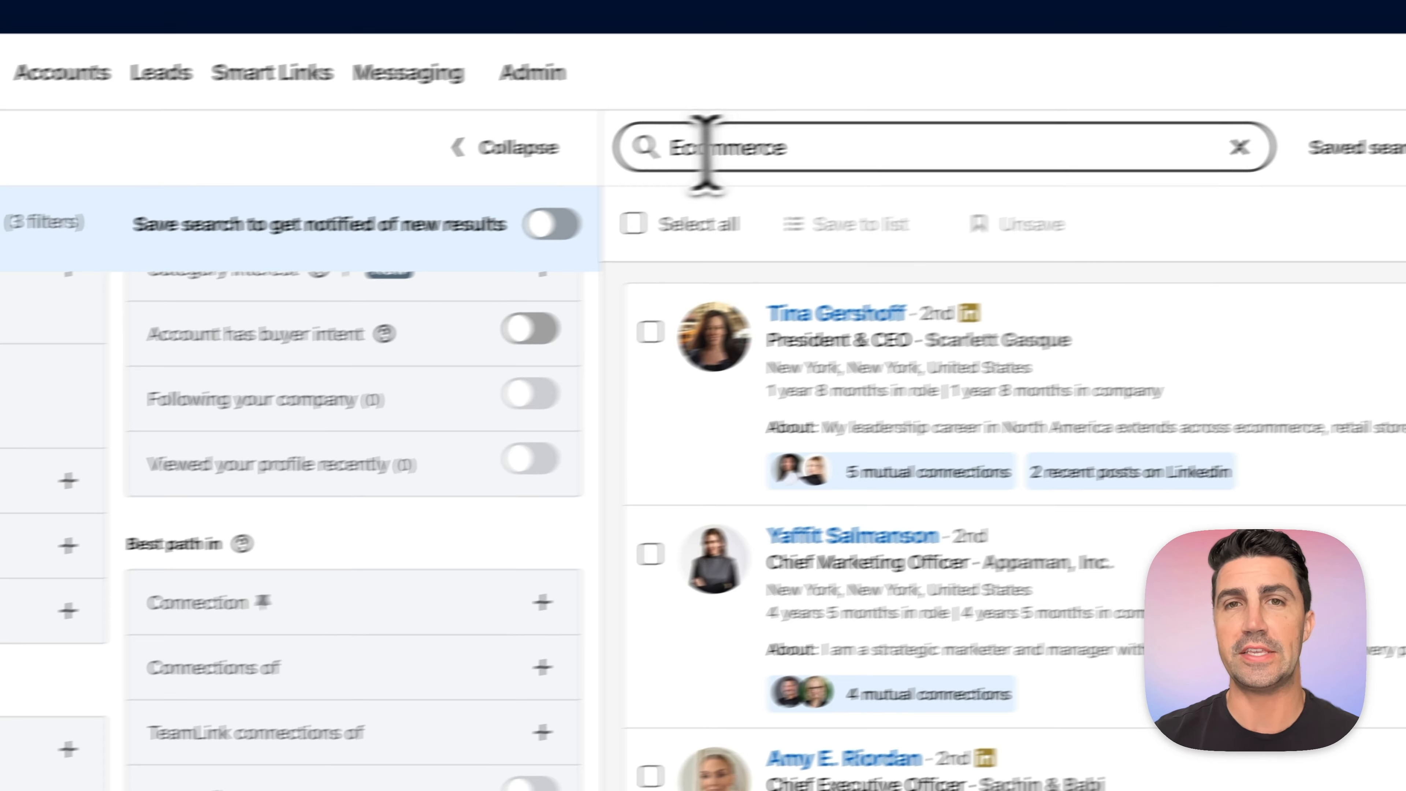
pyautogui.click(706, 144)
pyautogui.click(648, 109)
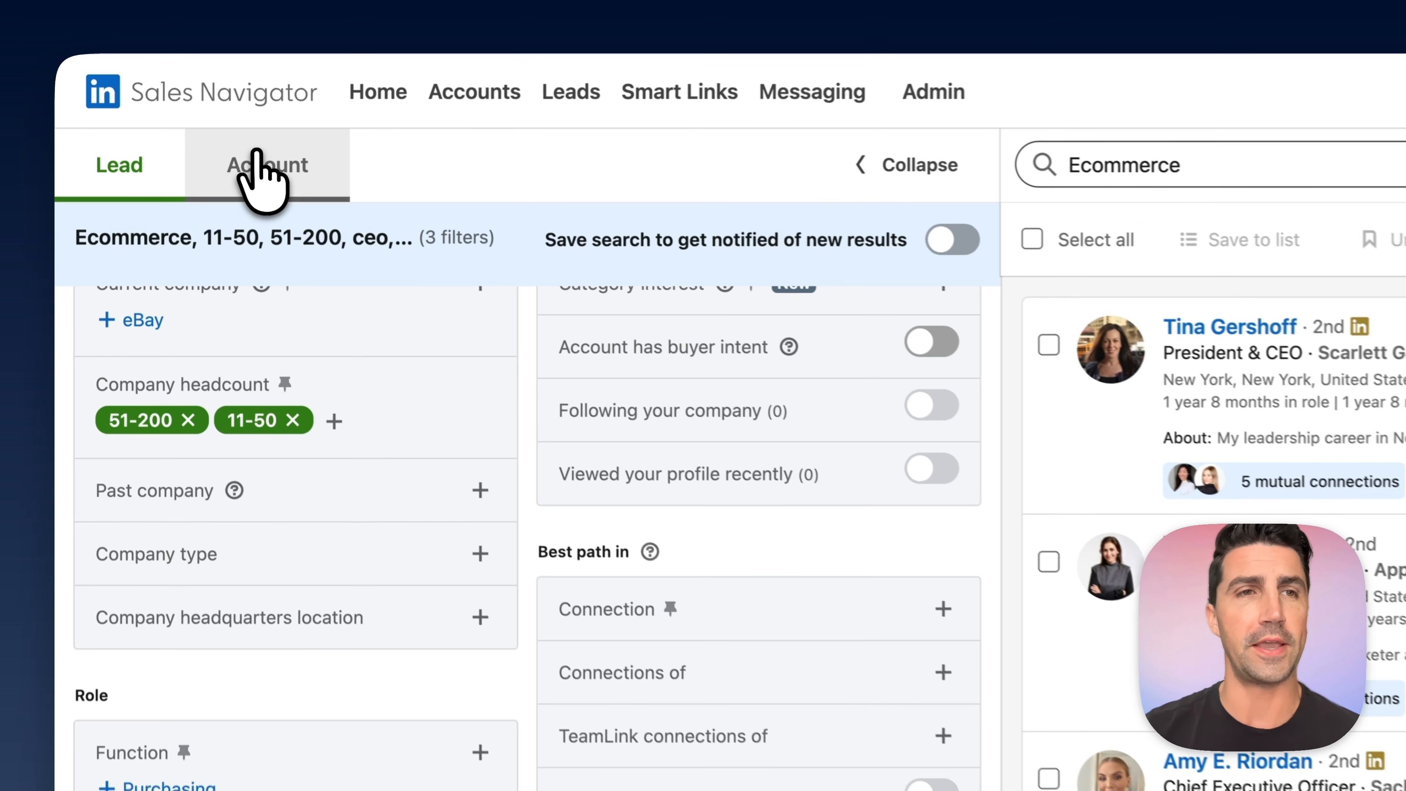
# - Switch the search from leads to accounts and remove the 51-200 range from the company headcount filter
pyautogui.click(195, 119)
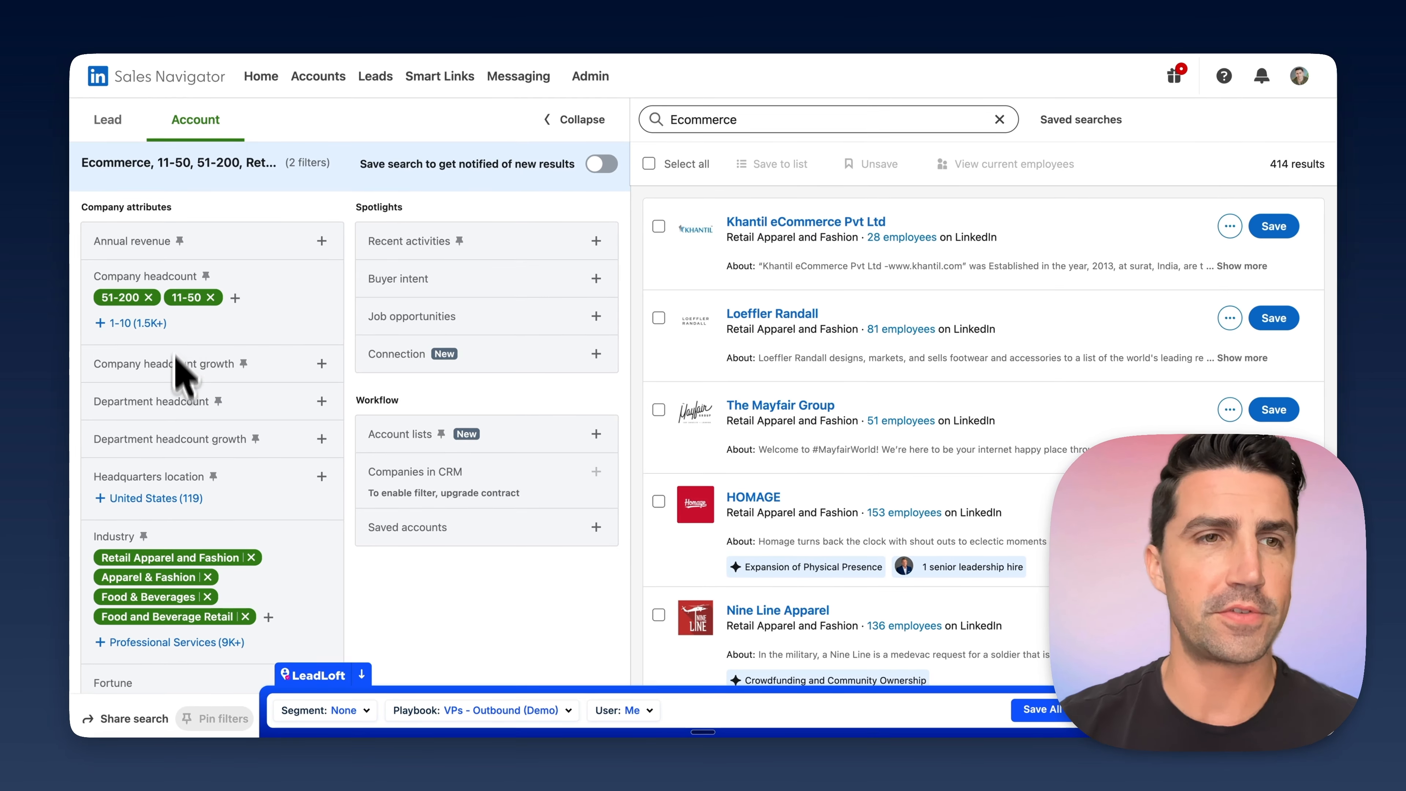
pyautogui.scroll(-2, 224, 545)
pyautogui.scroll(2, 188, 415)
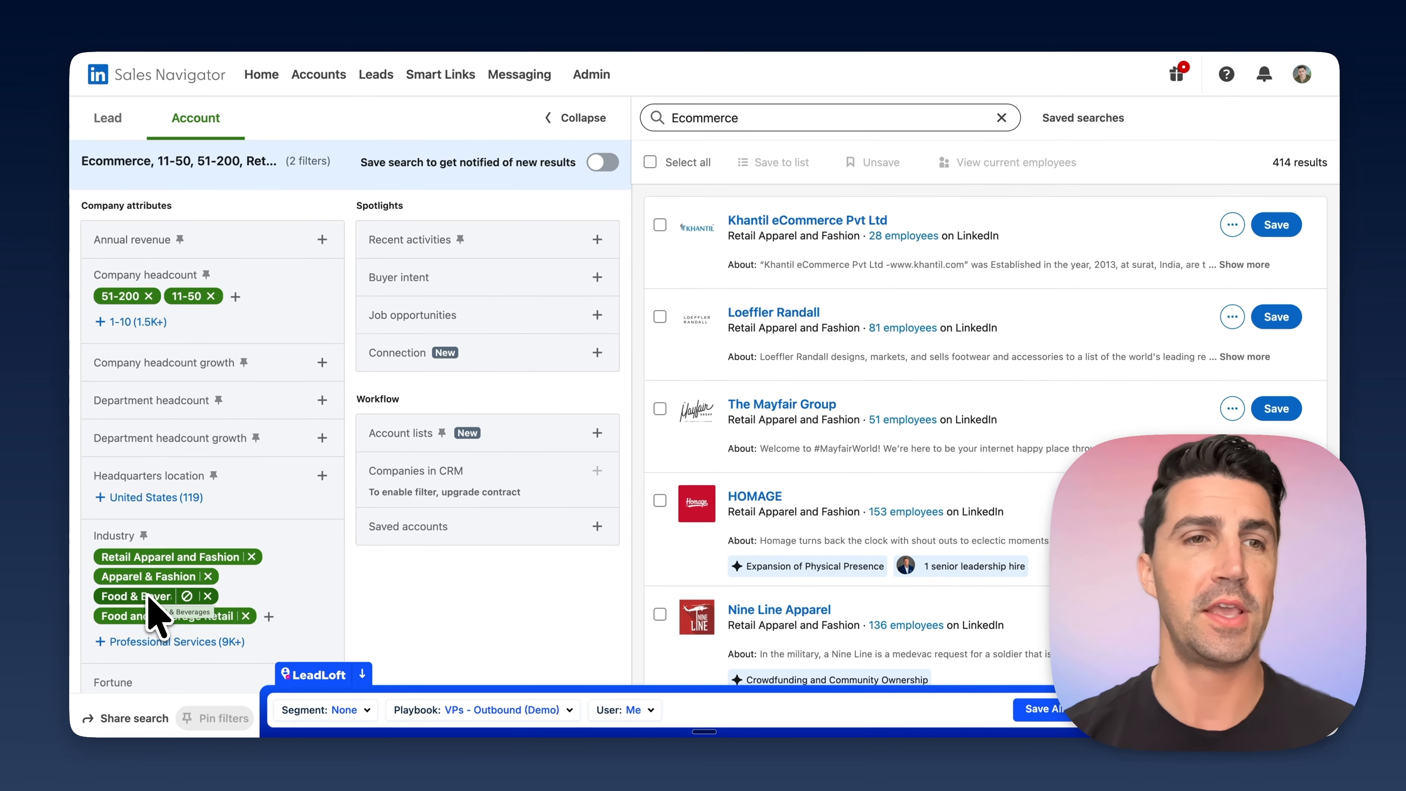
pyautogui.click(148, 297)
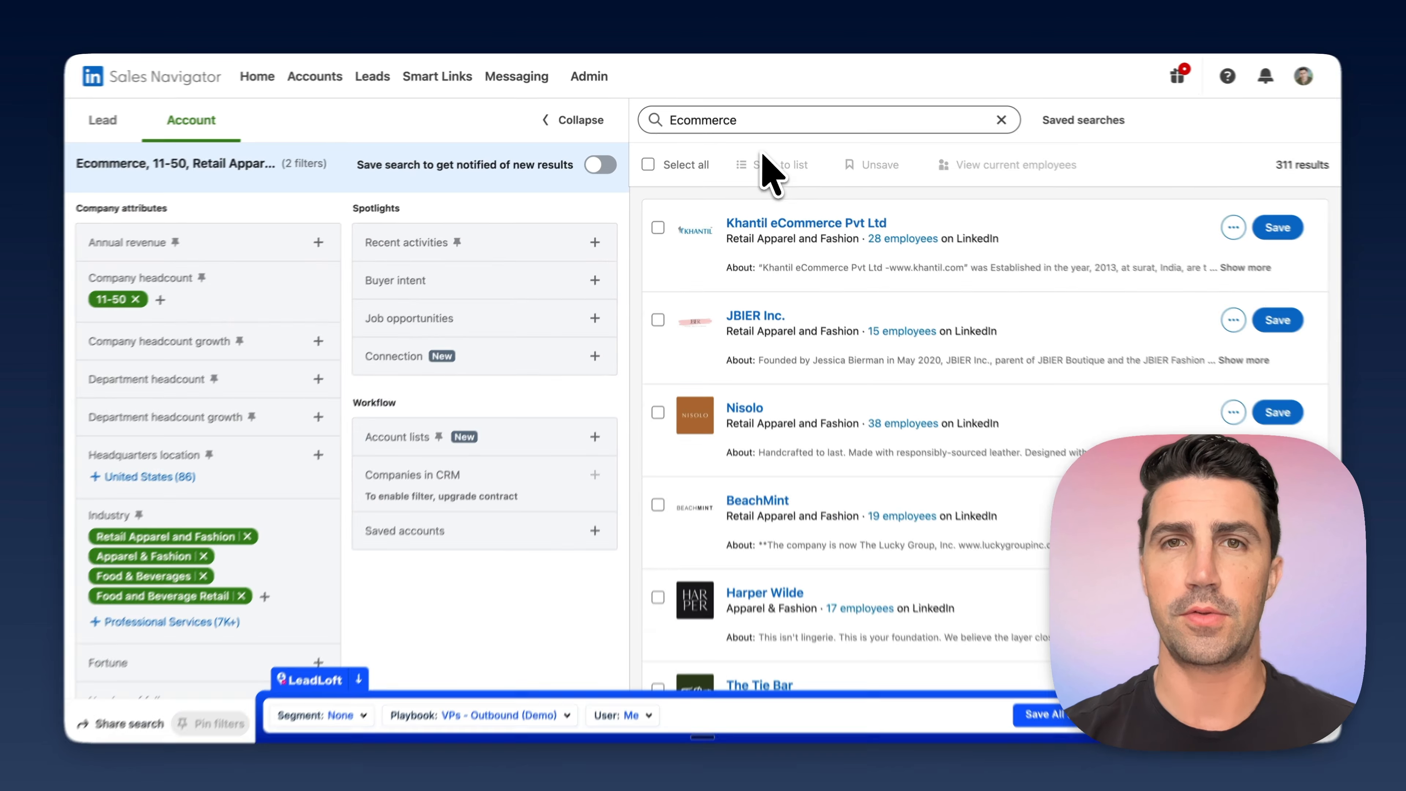
# - Replace the account search keyword with Watches and run the search
pyautogui.doubleClick(736, 120)
pyautogui.press('BackSpace')
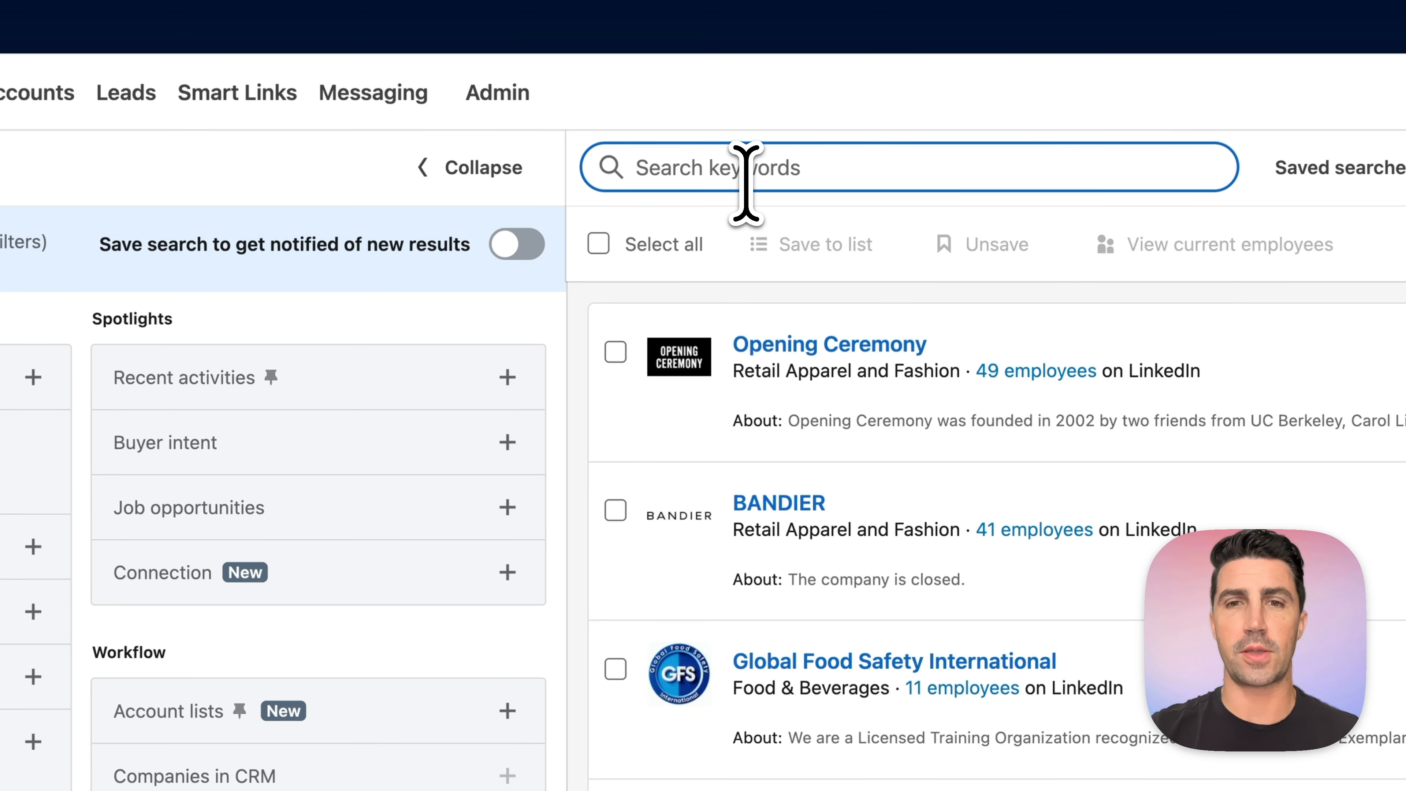
pyautogui.write('Watches')
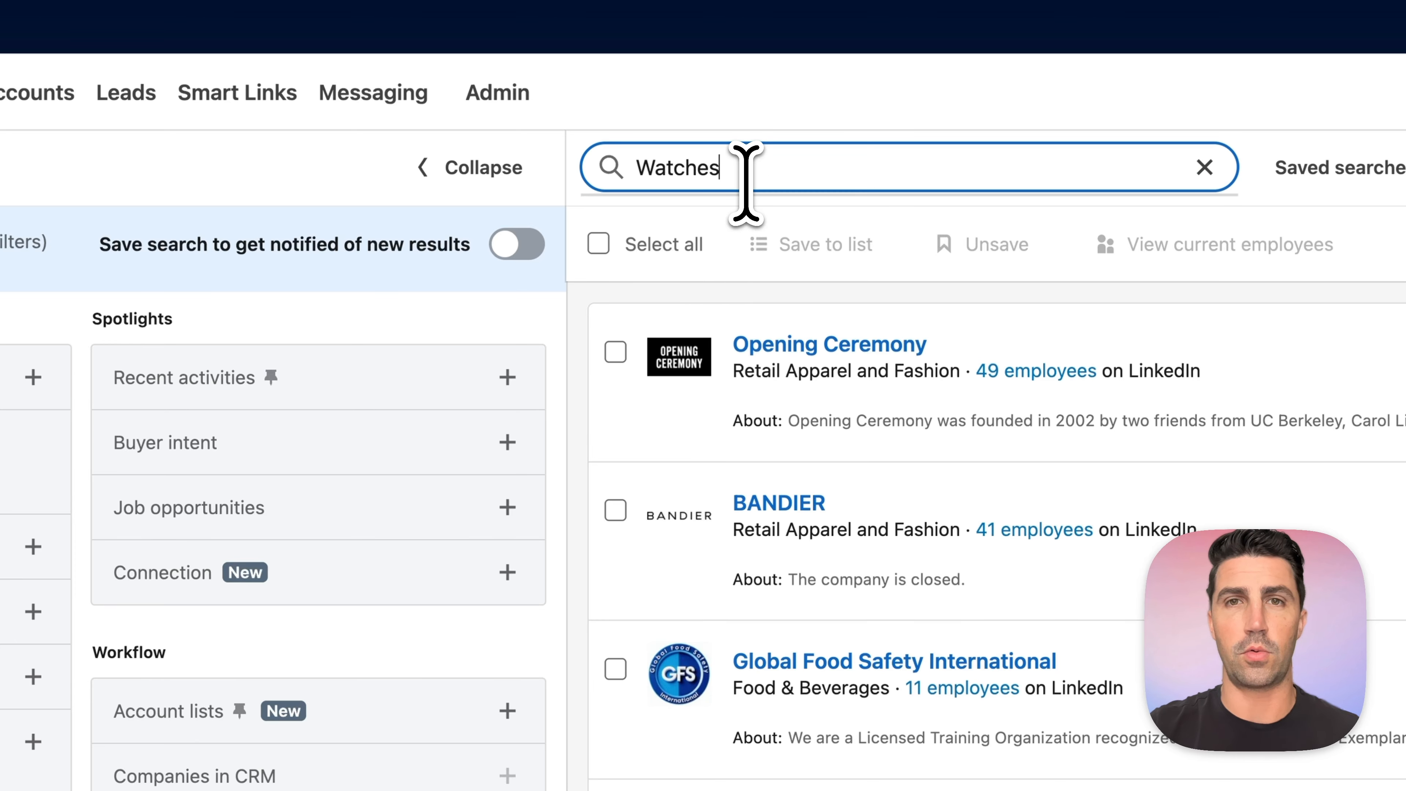
pyautogui.press('Return')
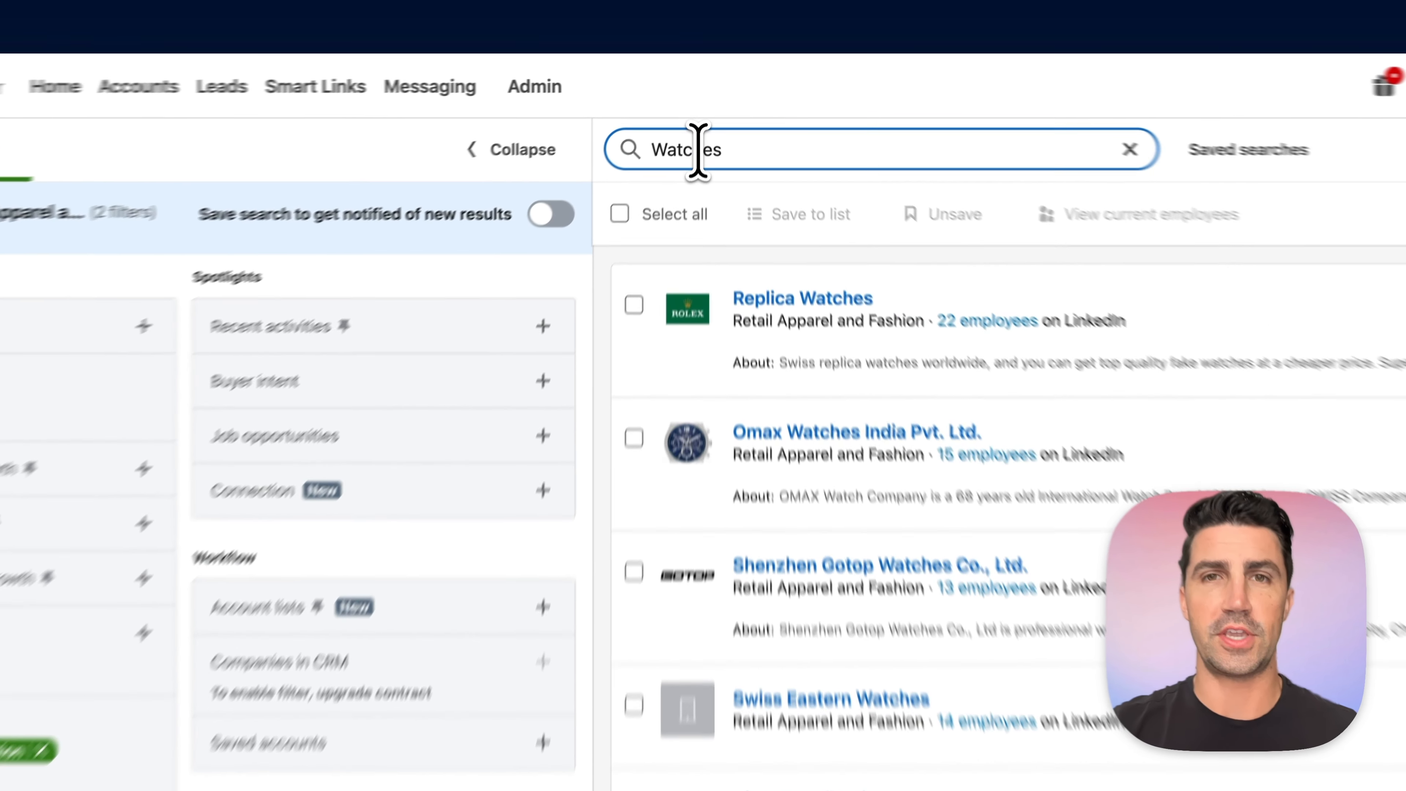
# - Search the accounts for the keywords "Pants OR shirt OR bakini OR clothes" and look through the matching companies
pyautogui.doubleClick(702, 120)
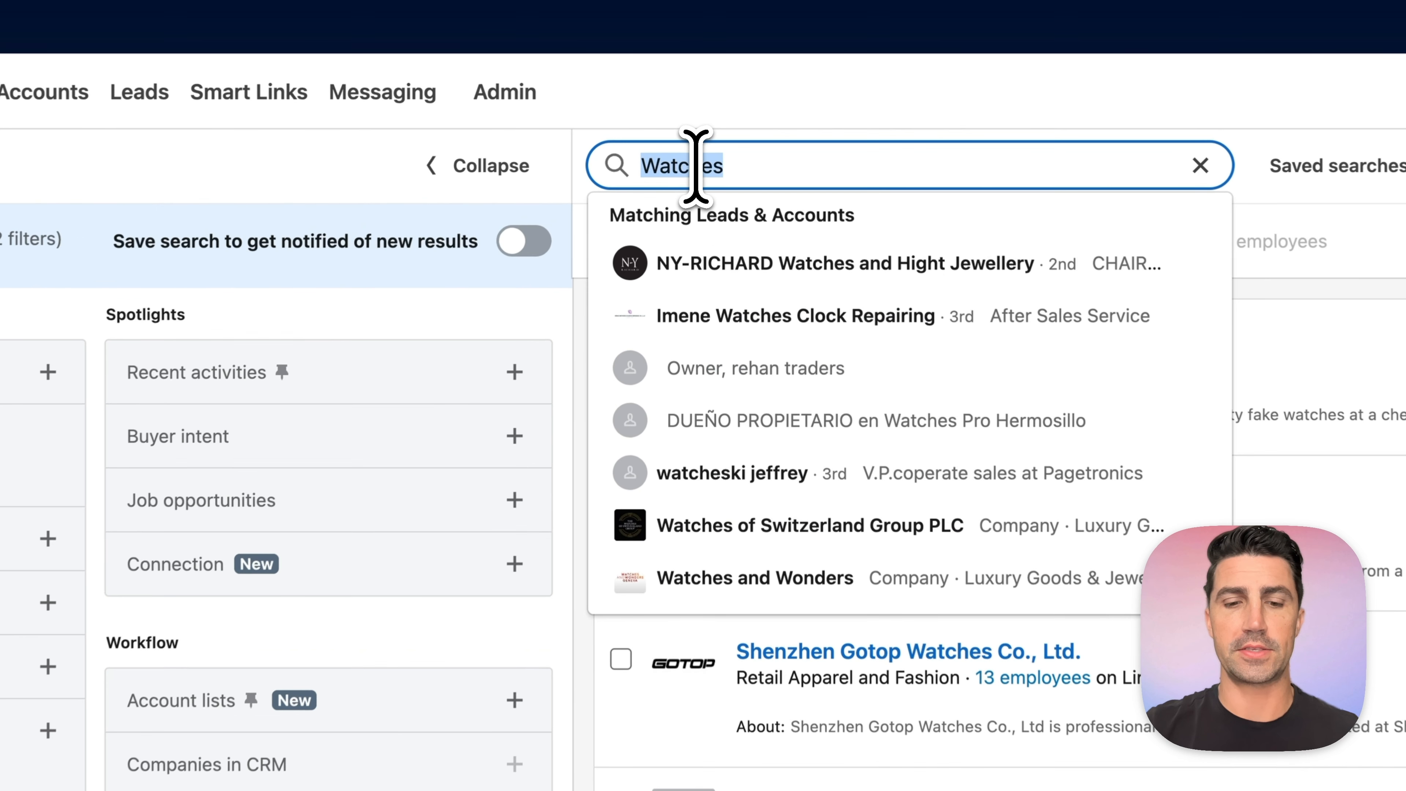
pyautogui.write('Pants')
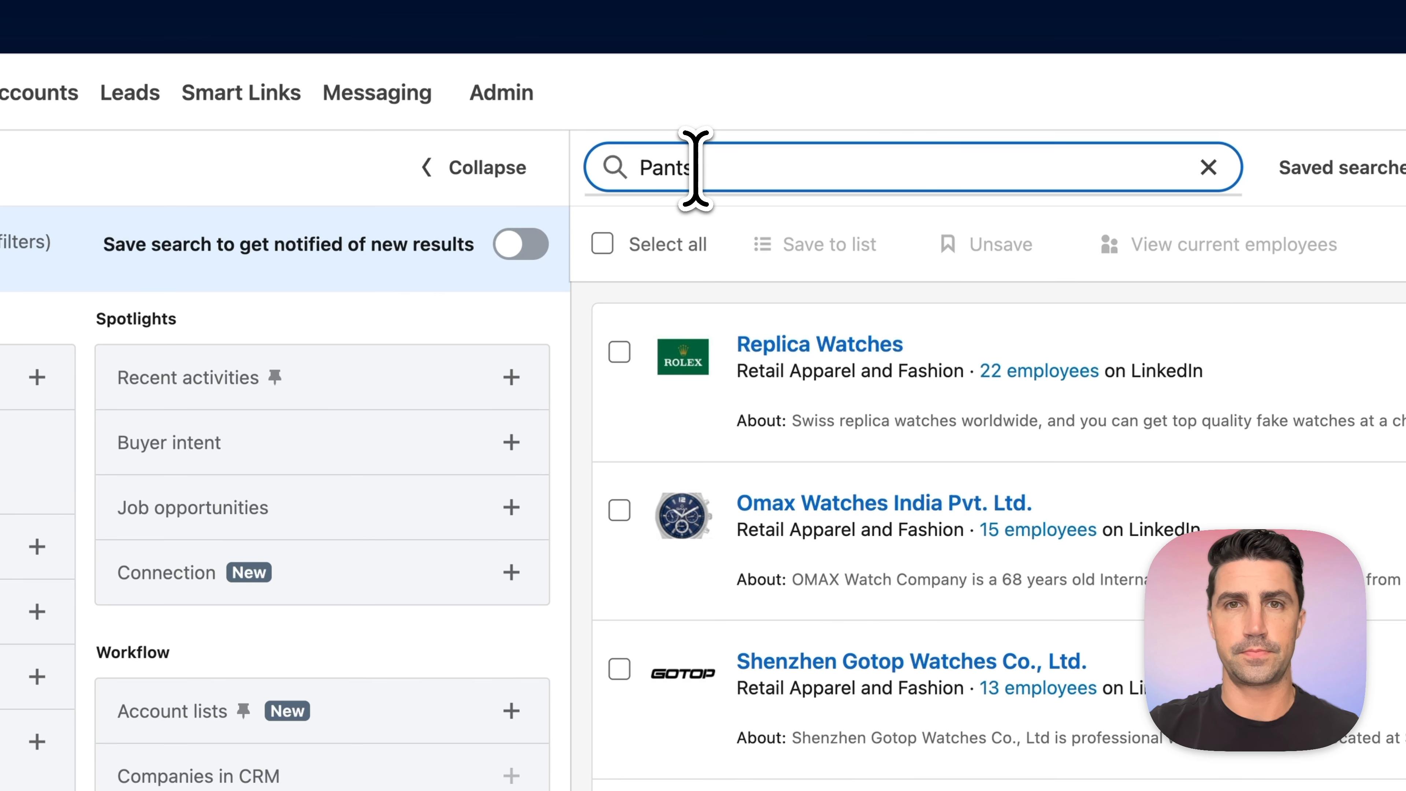
pyautogui.write(' OR shirt OR bakini OR clothes')
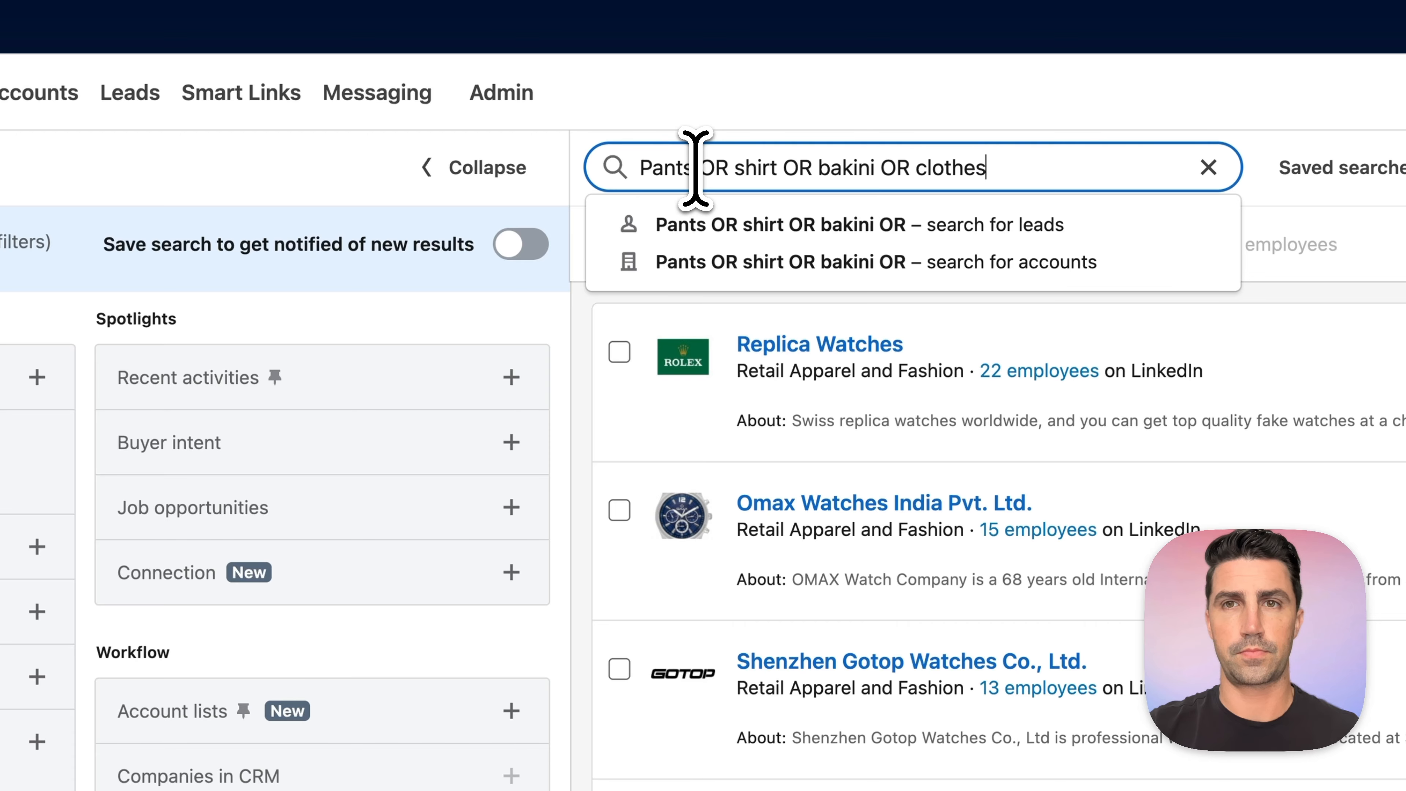
pyautogui.press('Return')
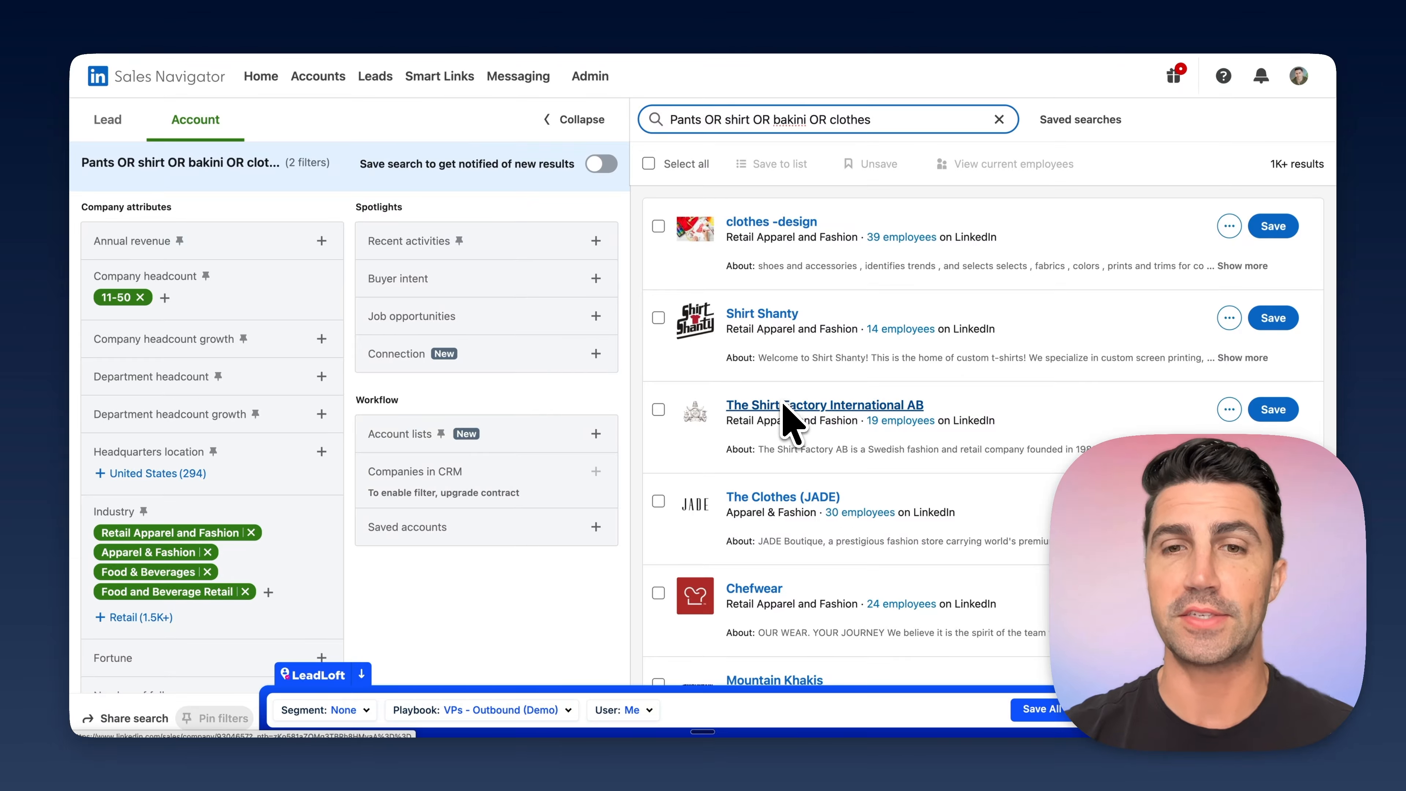
pyautogui.scroll(-10, 786, 421)
pyautogui.scroll(10, 786, 420)
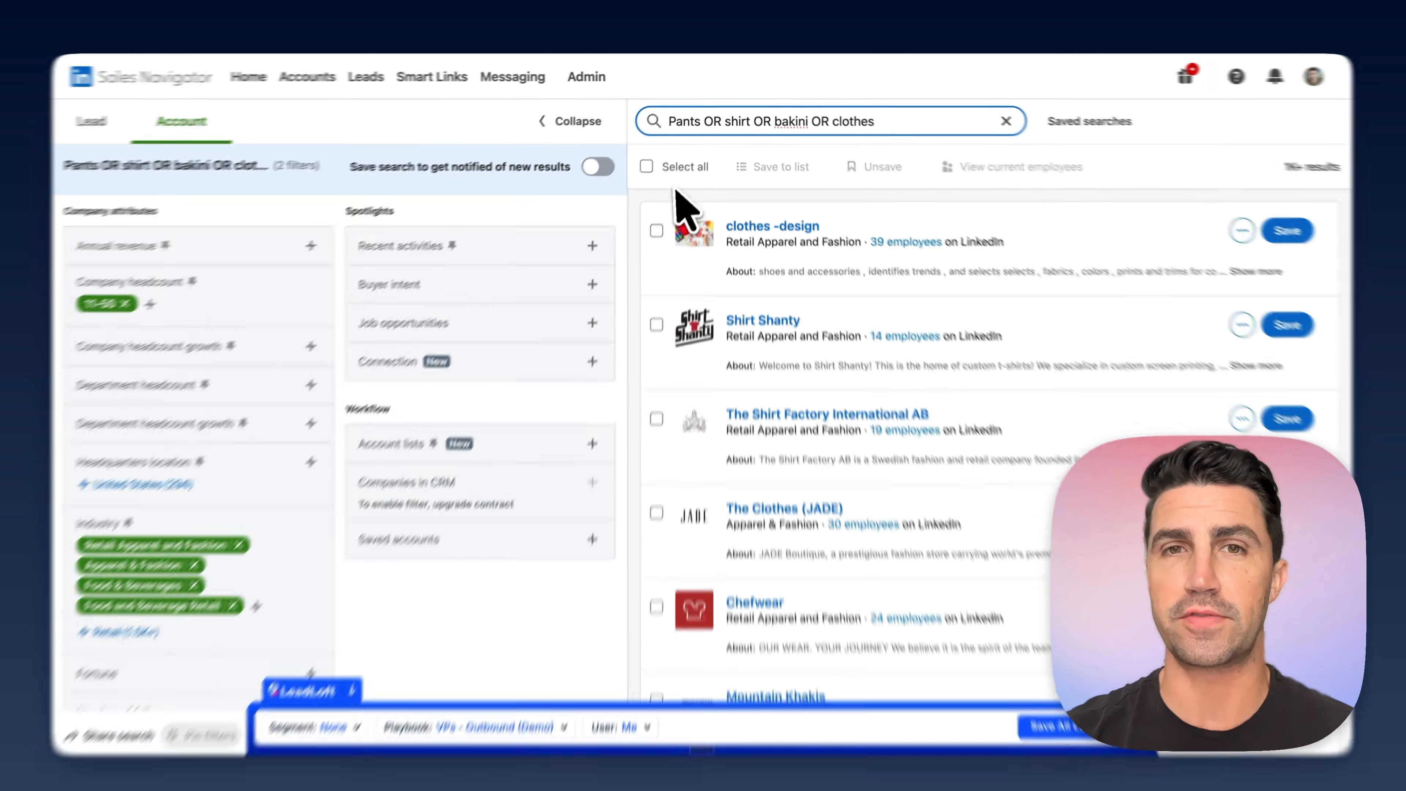
# - Select all accounts on the results page and view their current employees as leads
pyautogui.click(648, 164)
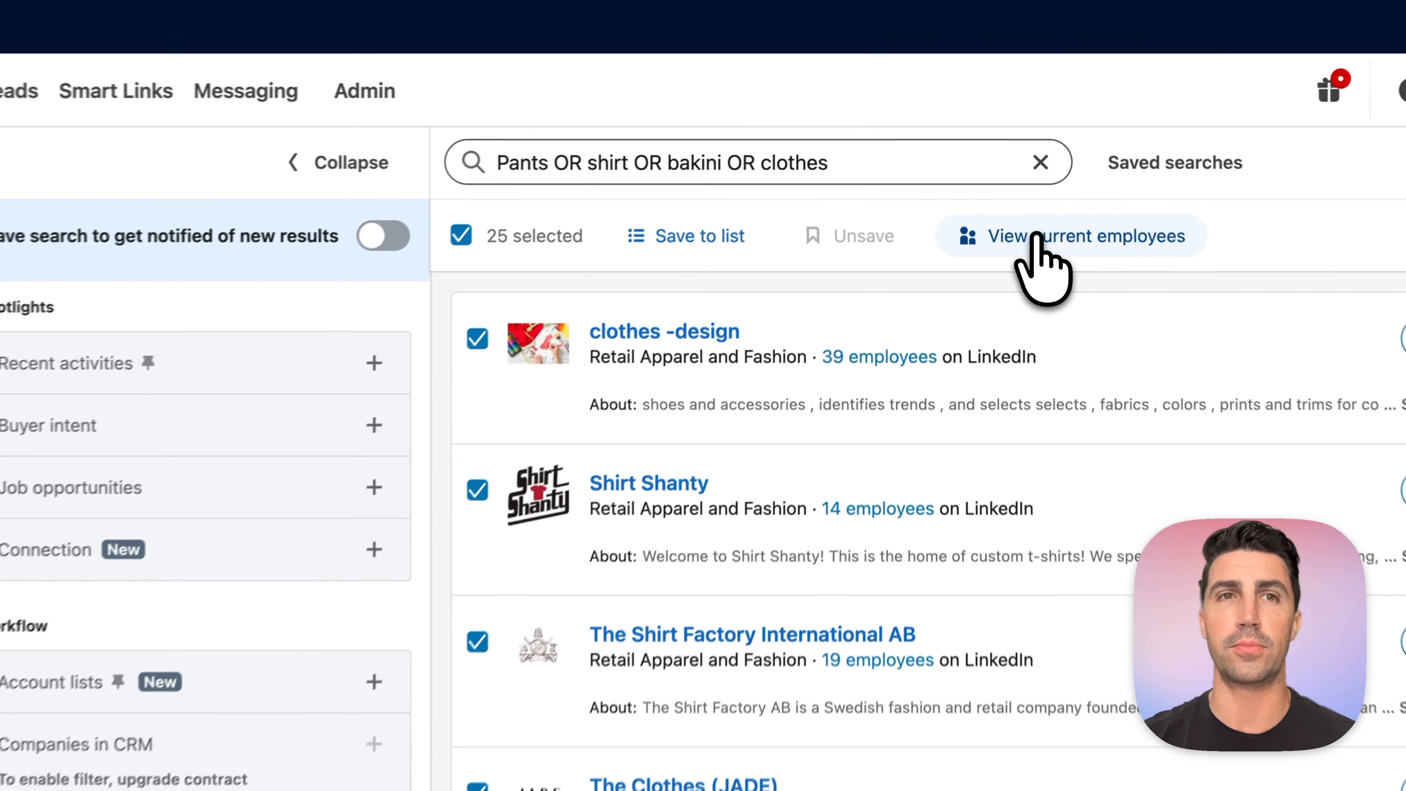
pyautogui.click(1035, 238)
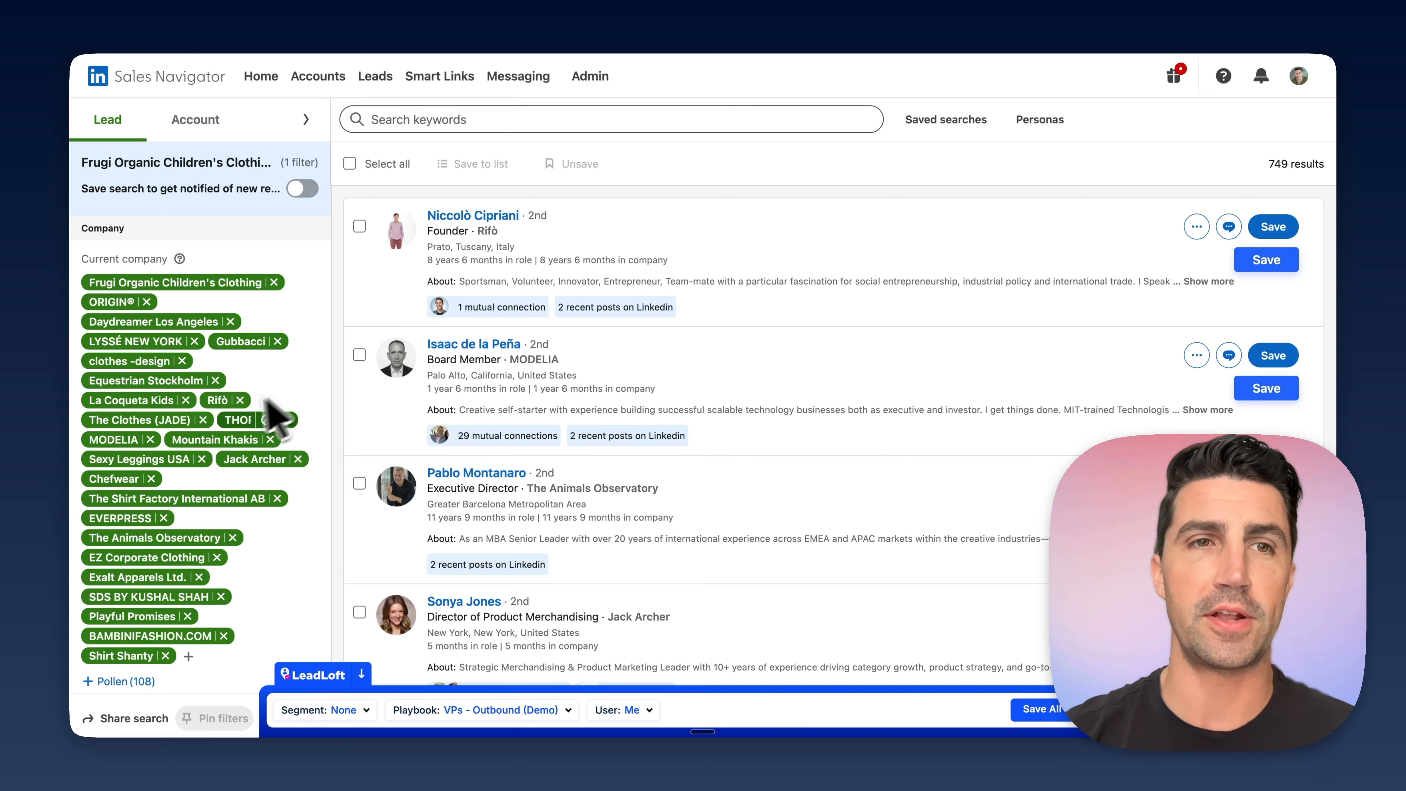
# - Filter the employee leads by the current job titles CEO and Chief Executive Officer
pyautogui.click(306, 119)
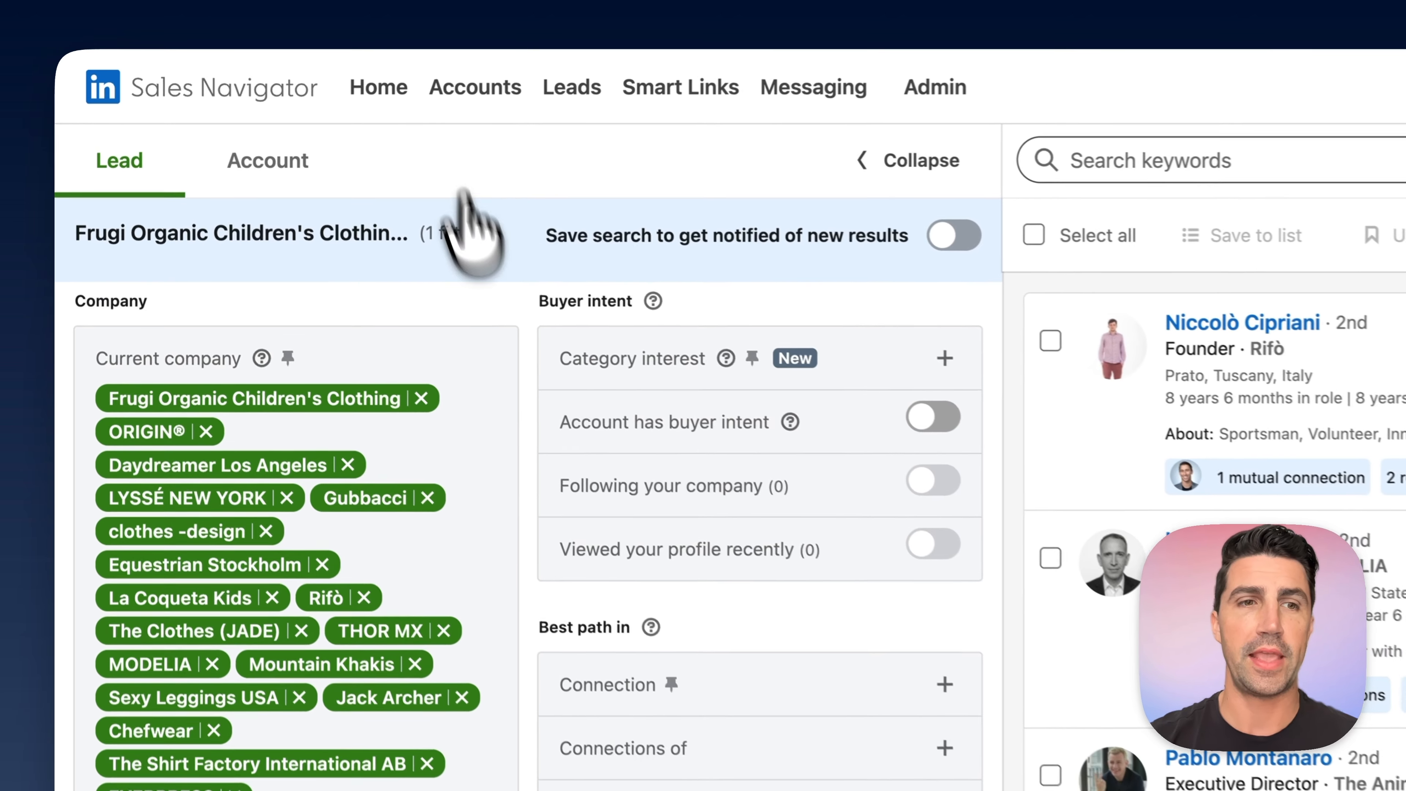
pyautogui.scroll(-15, 502, 496)
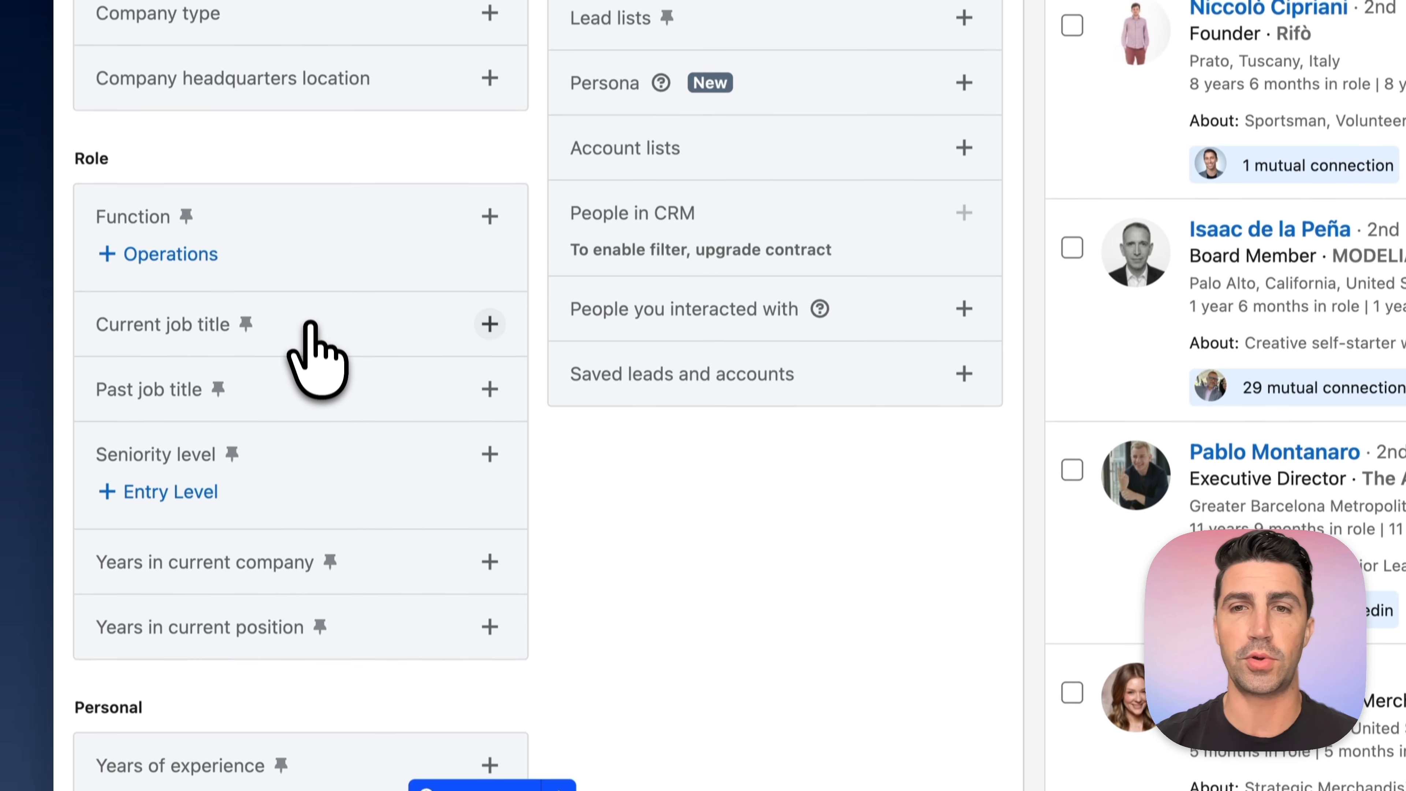
pyautogui.click(310, 647)
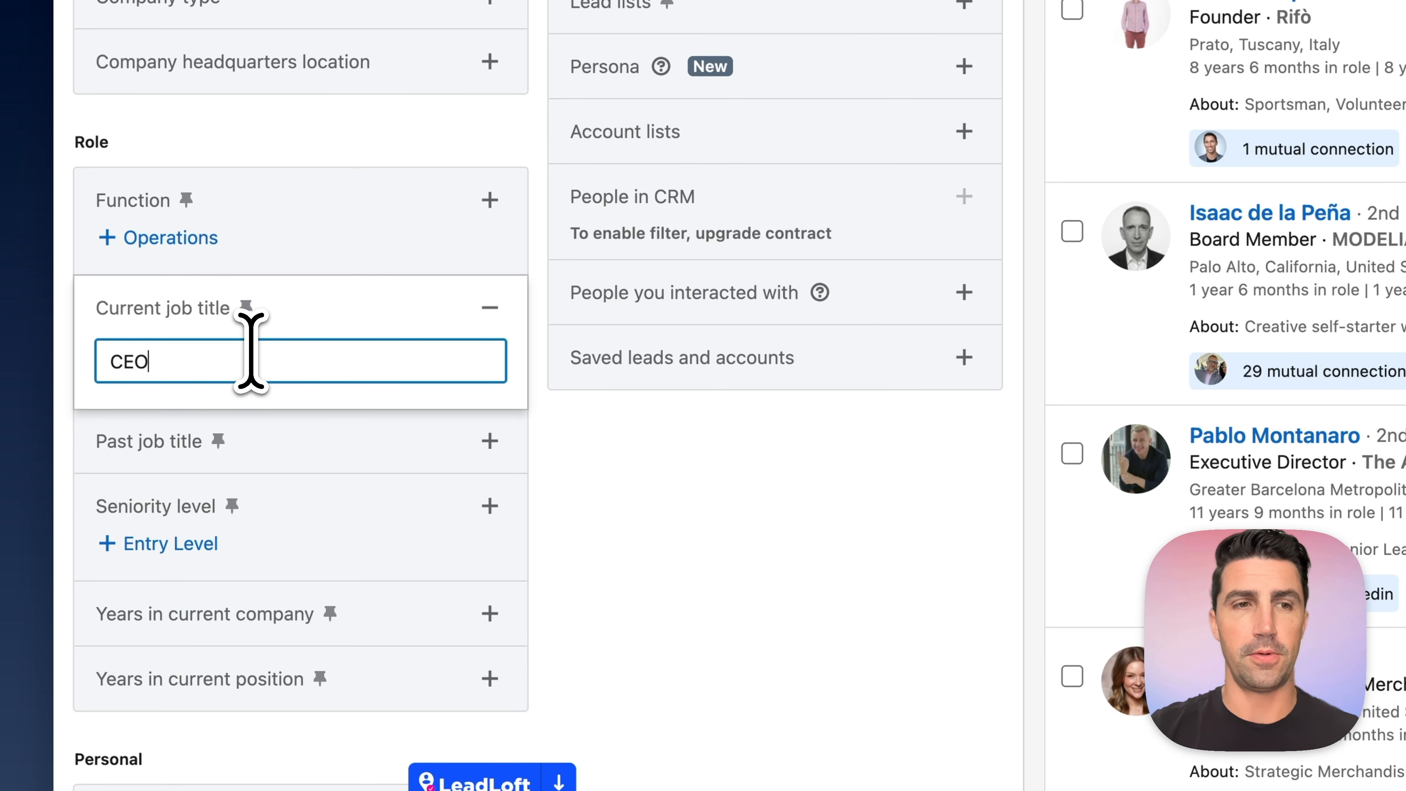
pyautogui.write('CEO')
pyautogui.press('Return')
pyautogui.write('Chie')
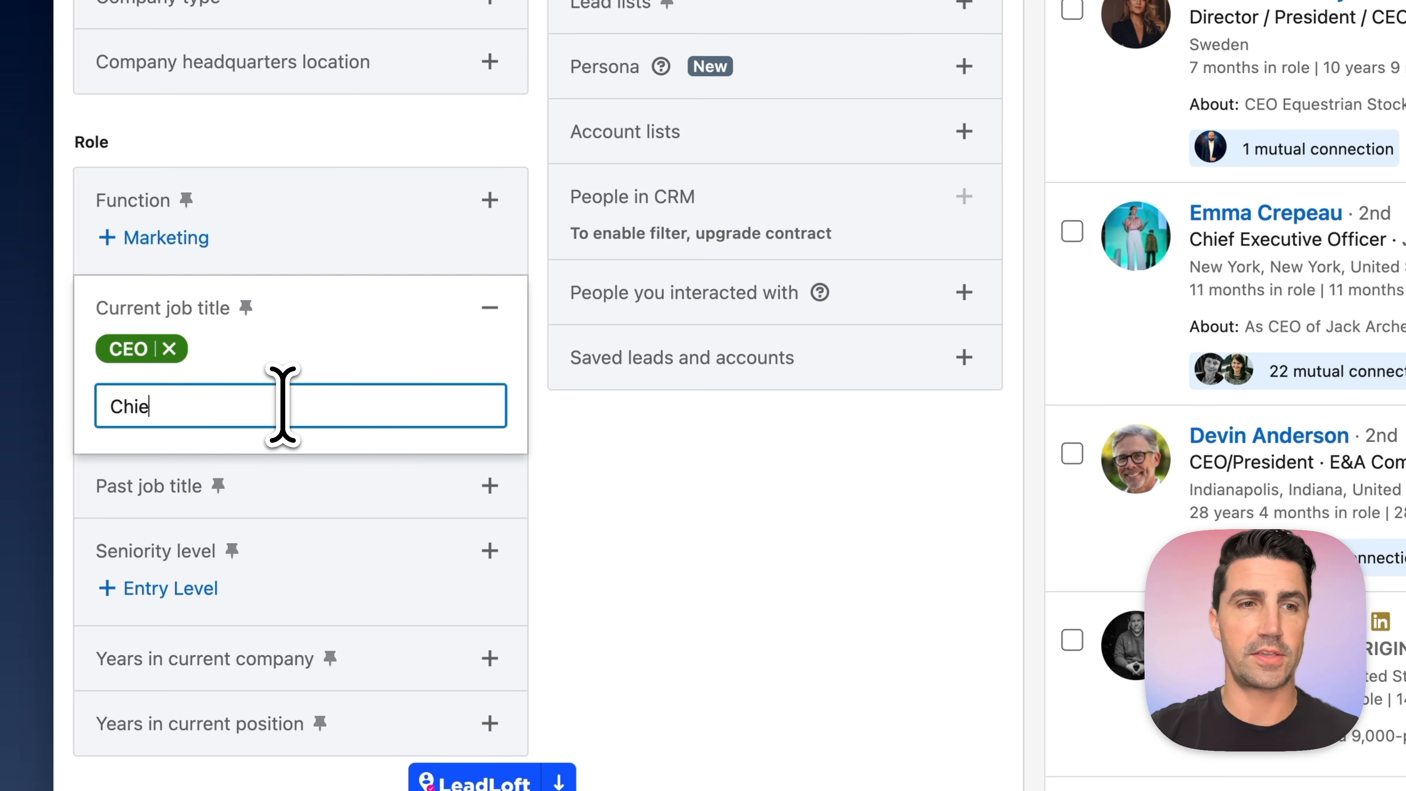
pyautogui.click(395, 459)
pyautogui.click(203, 410)
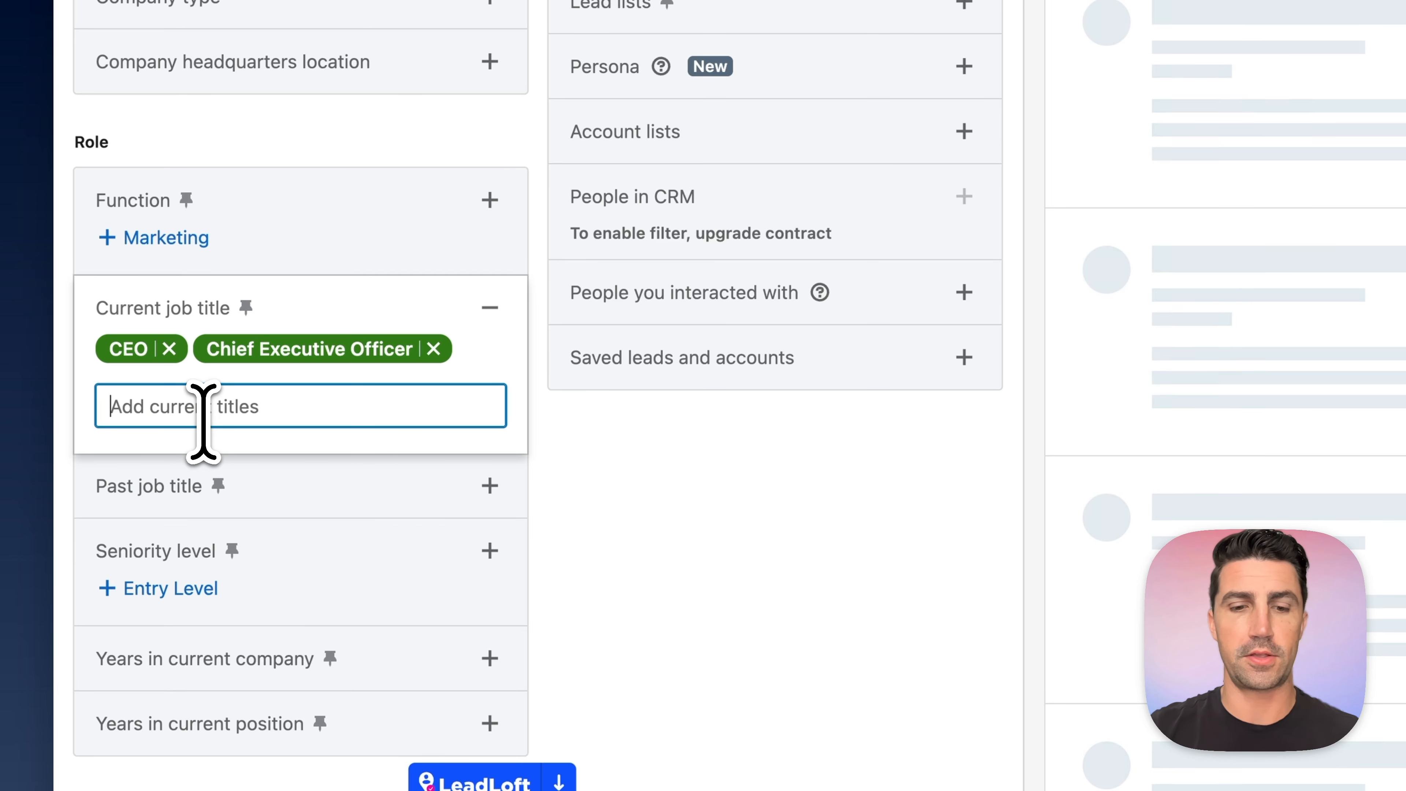
# - Add Owner and Co-Owner to the current job title filter
pyautogui.write('Owner')
pyautogui.press('Return')
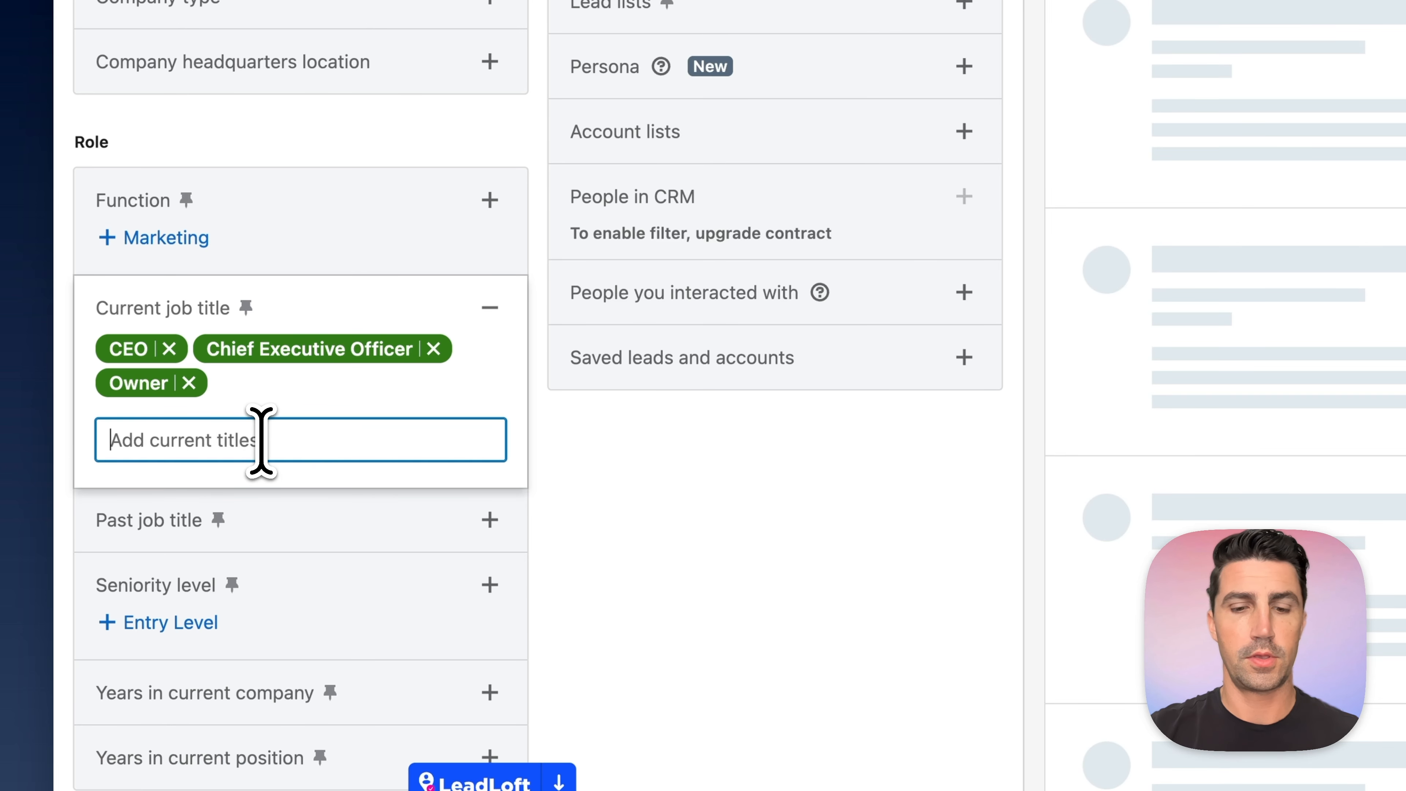
pyautogui.write('Co-o')
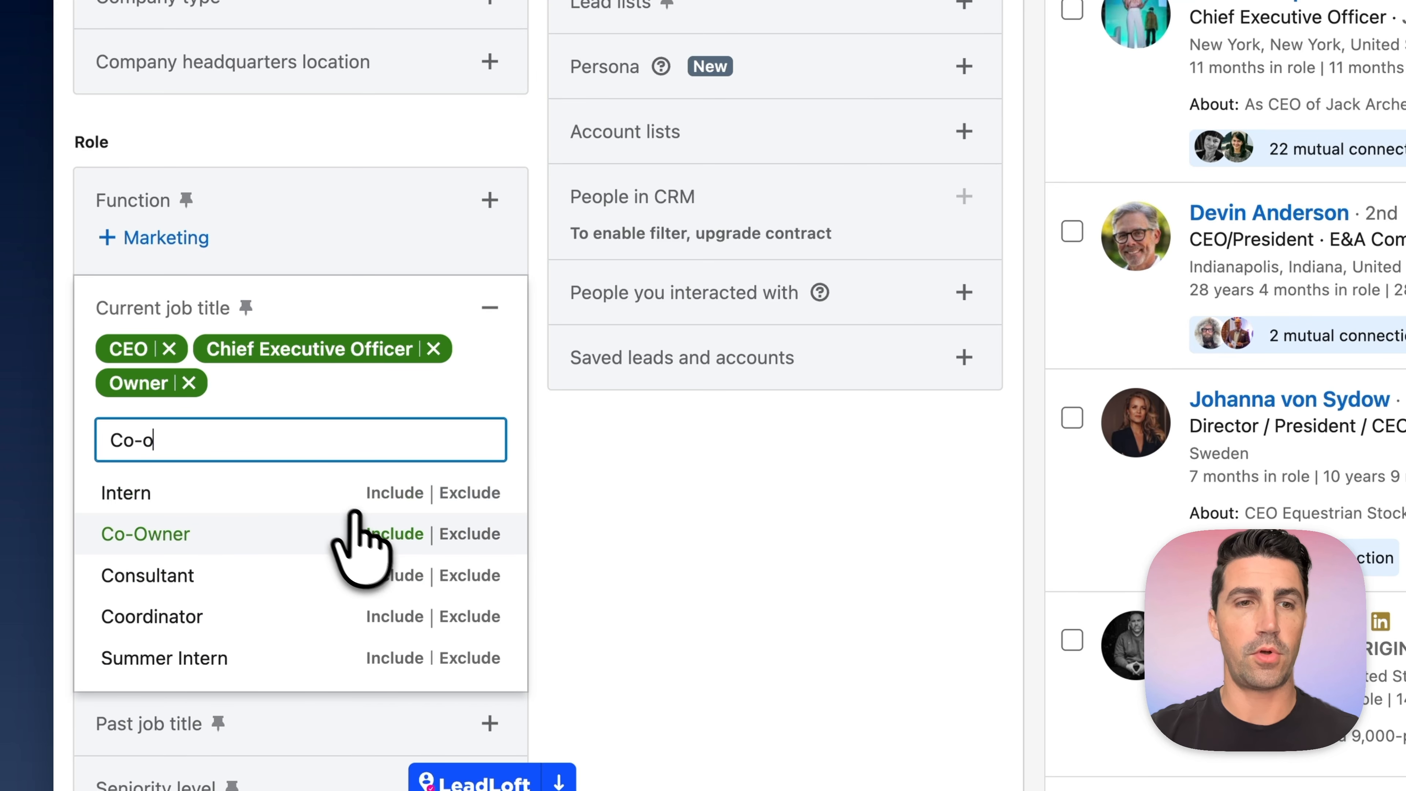
pyautogui.click(332, 534)
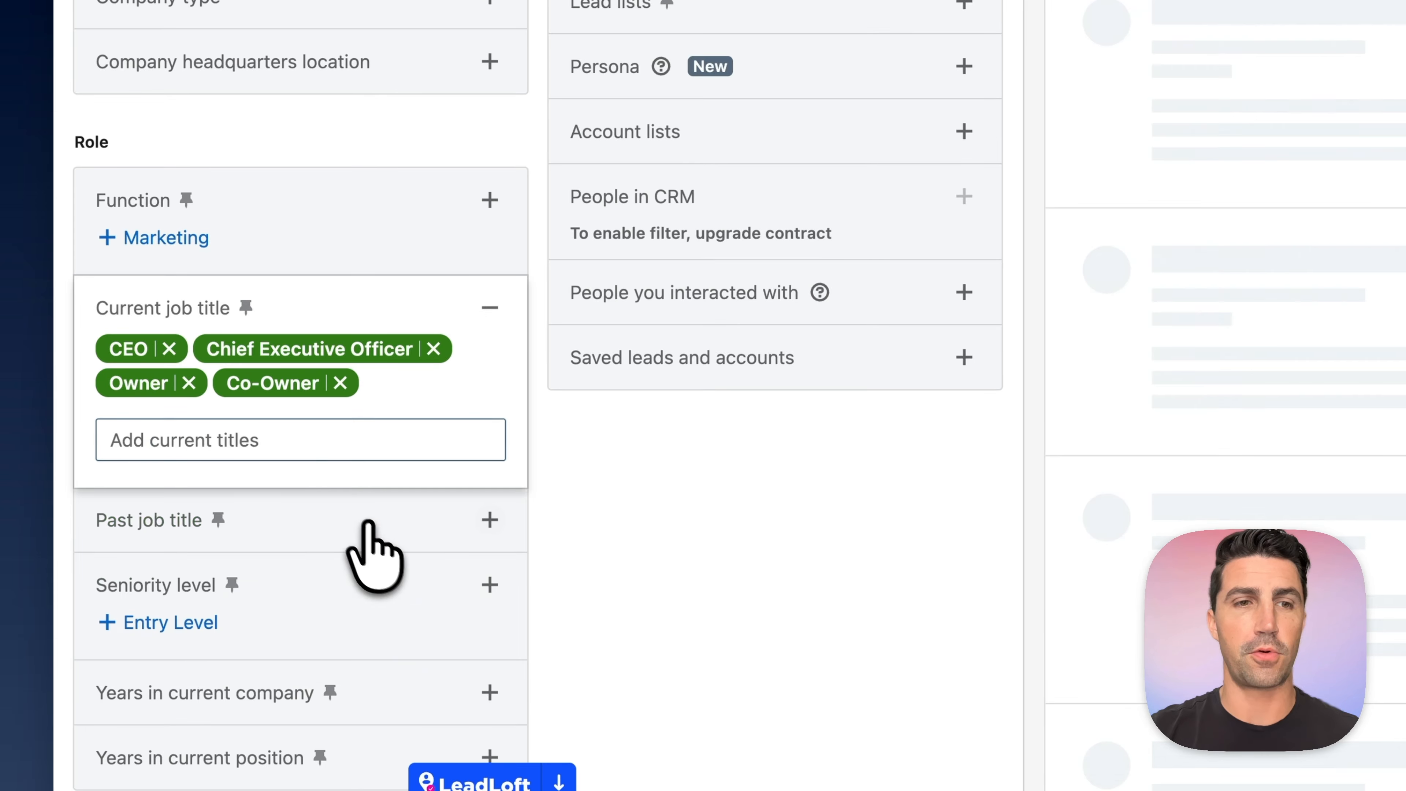
# - Add Founder and Co-Founder to the current job title filter and finish editing it
pyautogui.write('FOunder')
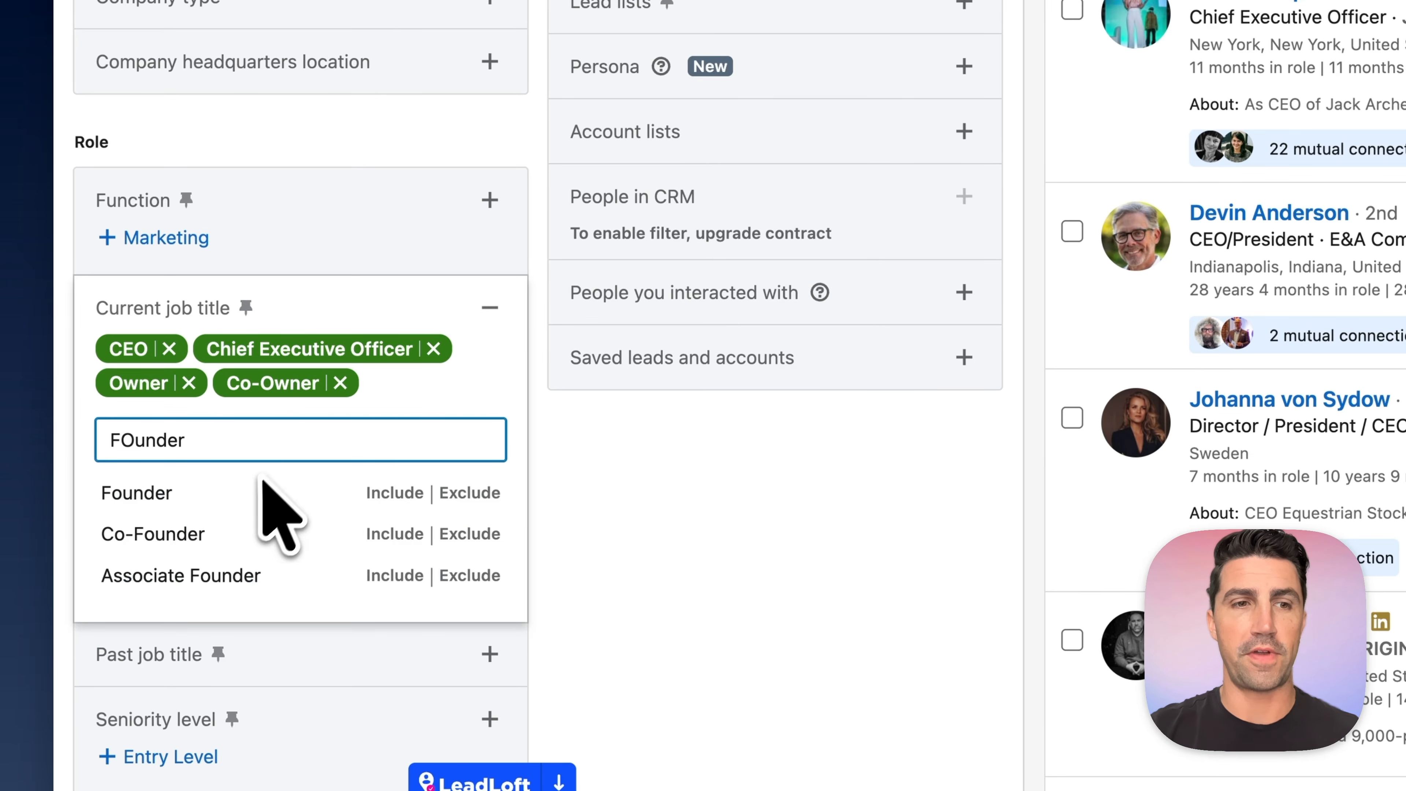
pyautogui.press('Return')
pyautogui.click(332, 435)
pyautogui.write('Co-F')
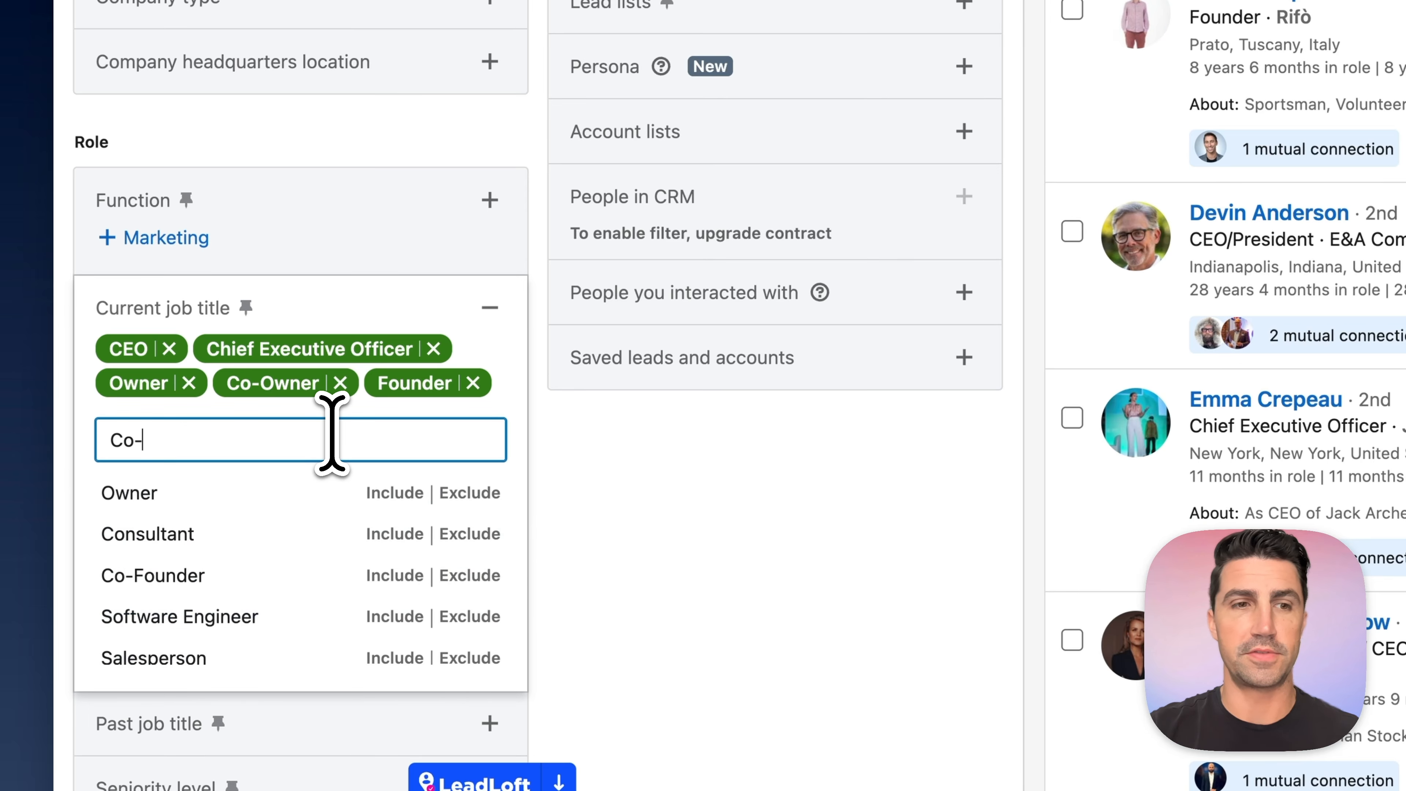
pyautogui.click(400, 488)
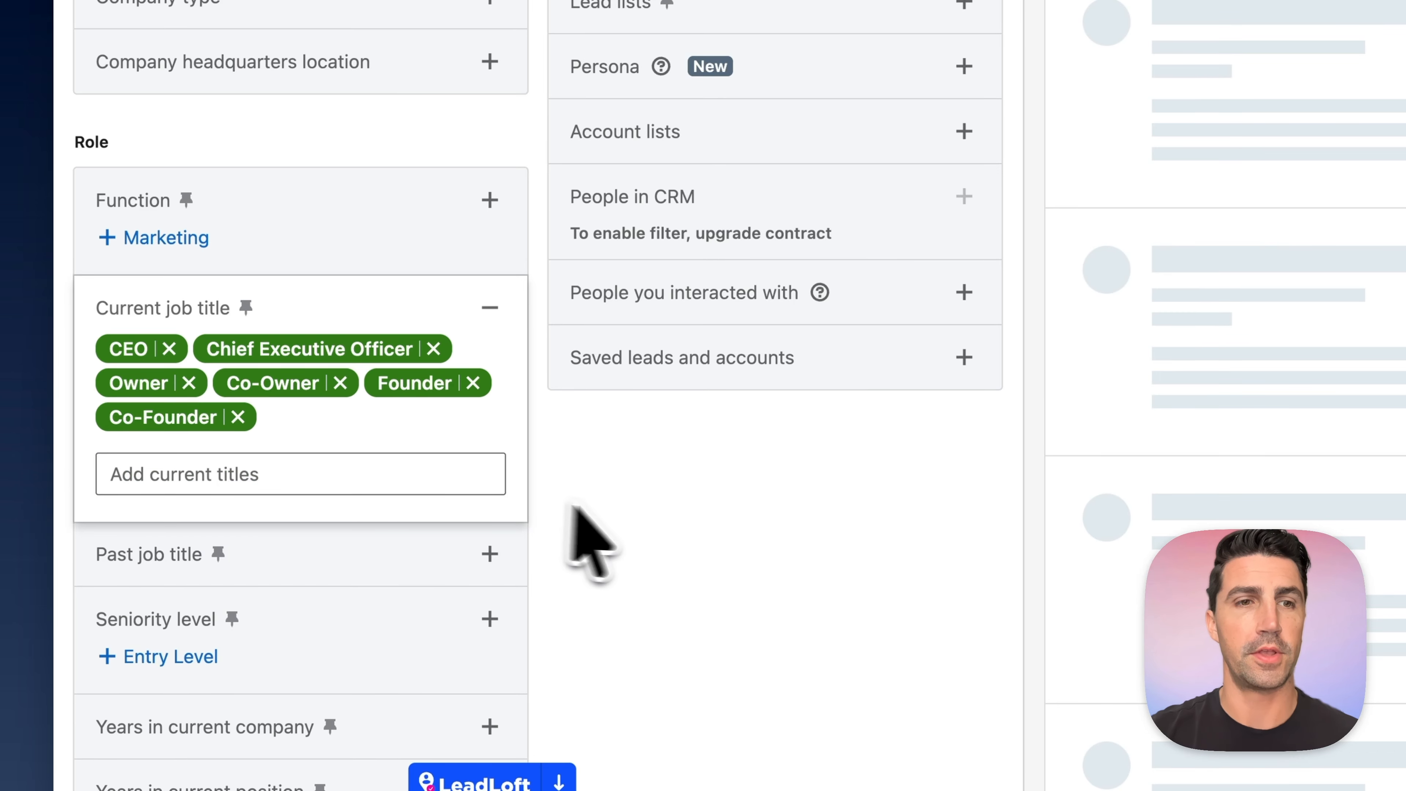
pyautogui.click(588, 476)
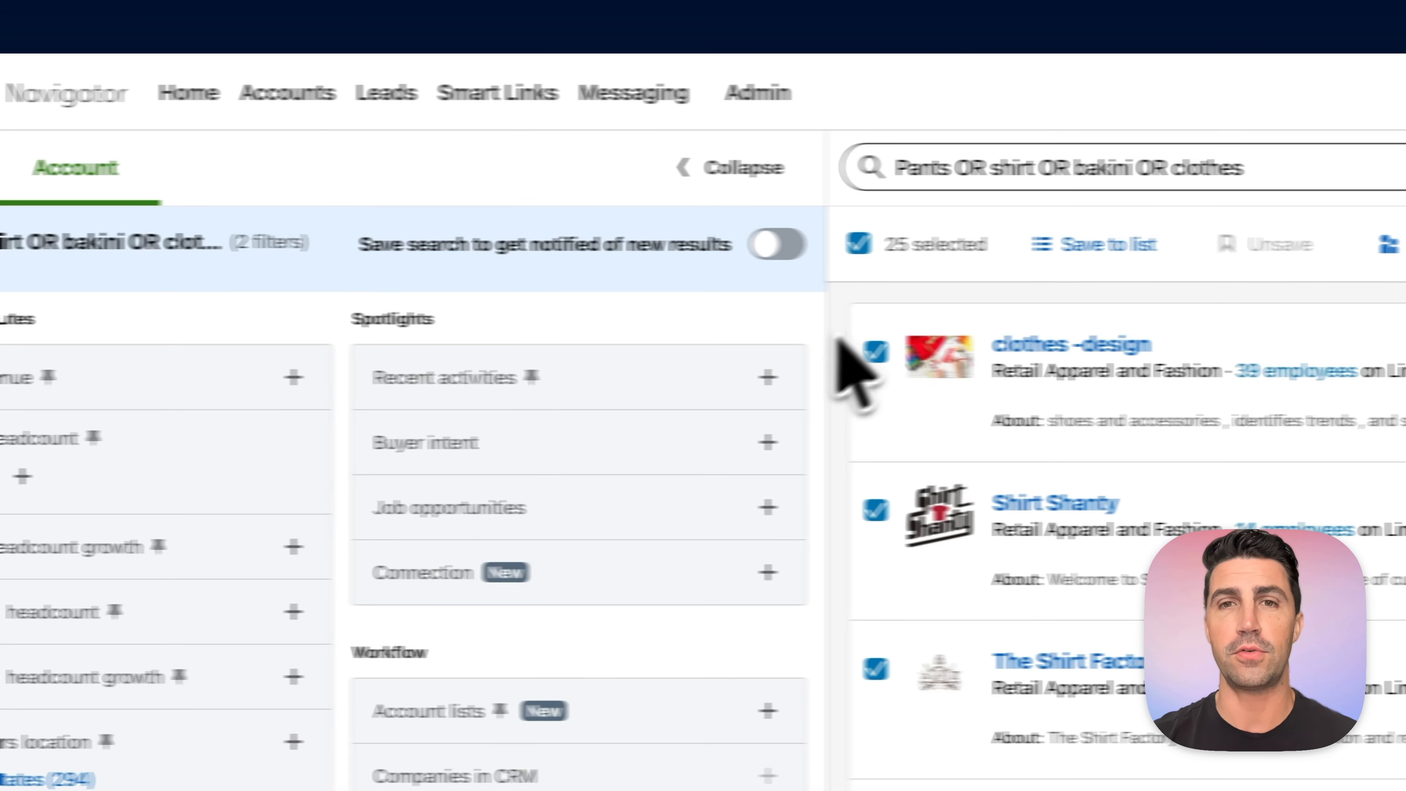
# - Review the account search's keywords, headcount and industry filters alongside the lead search's company and job title filters
pyautogui.tripleClick(989, 167)
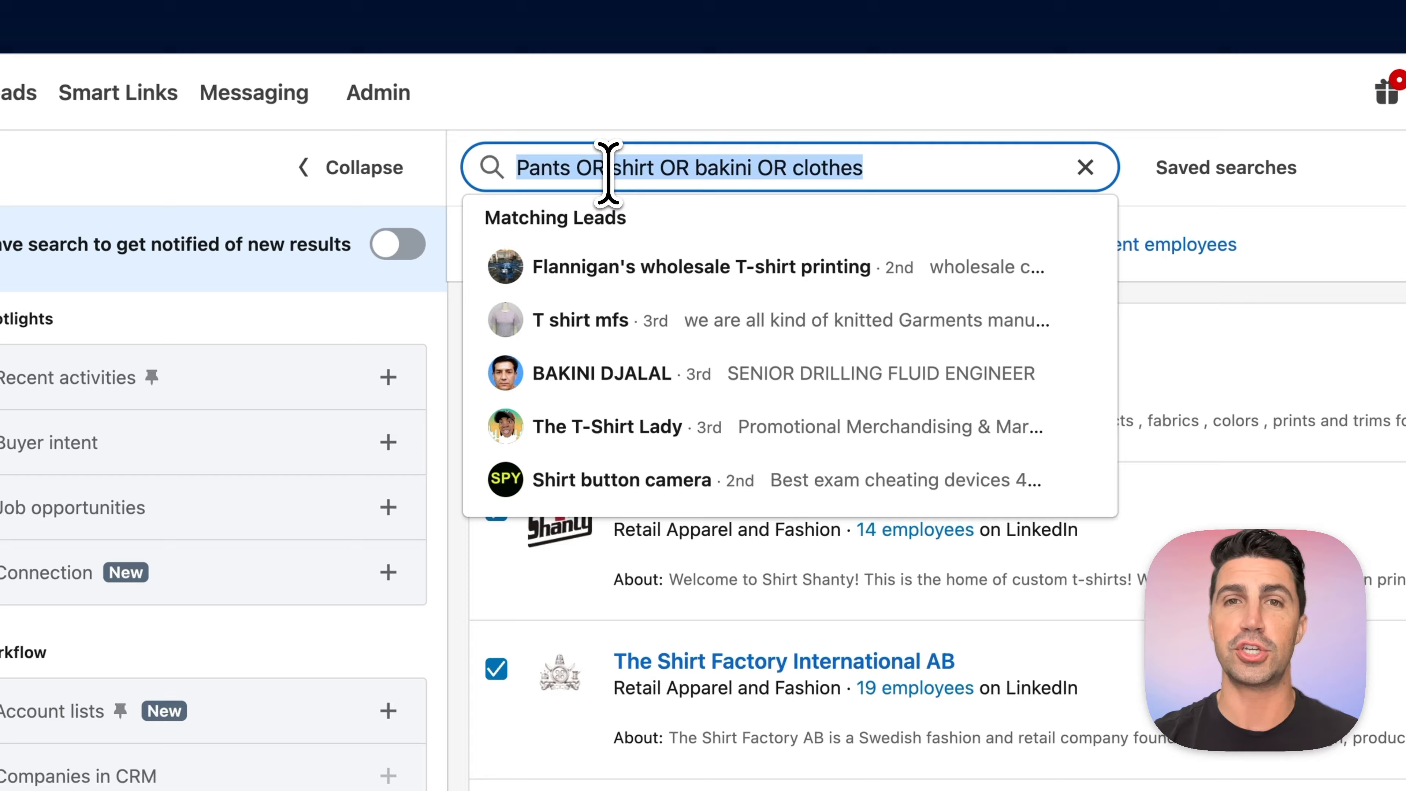
pyautogui.click(688, 134)
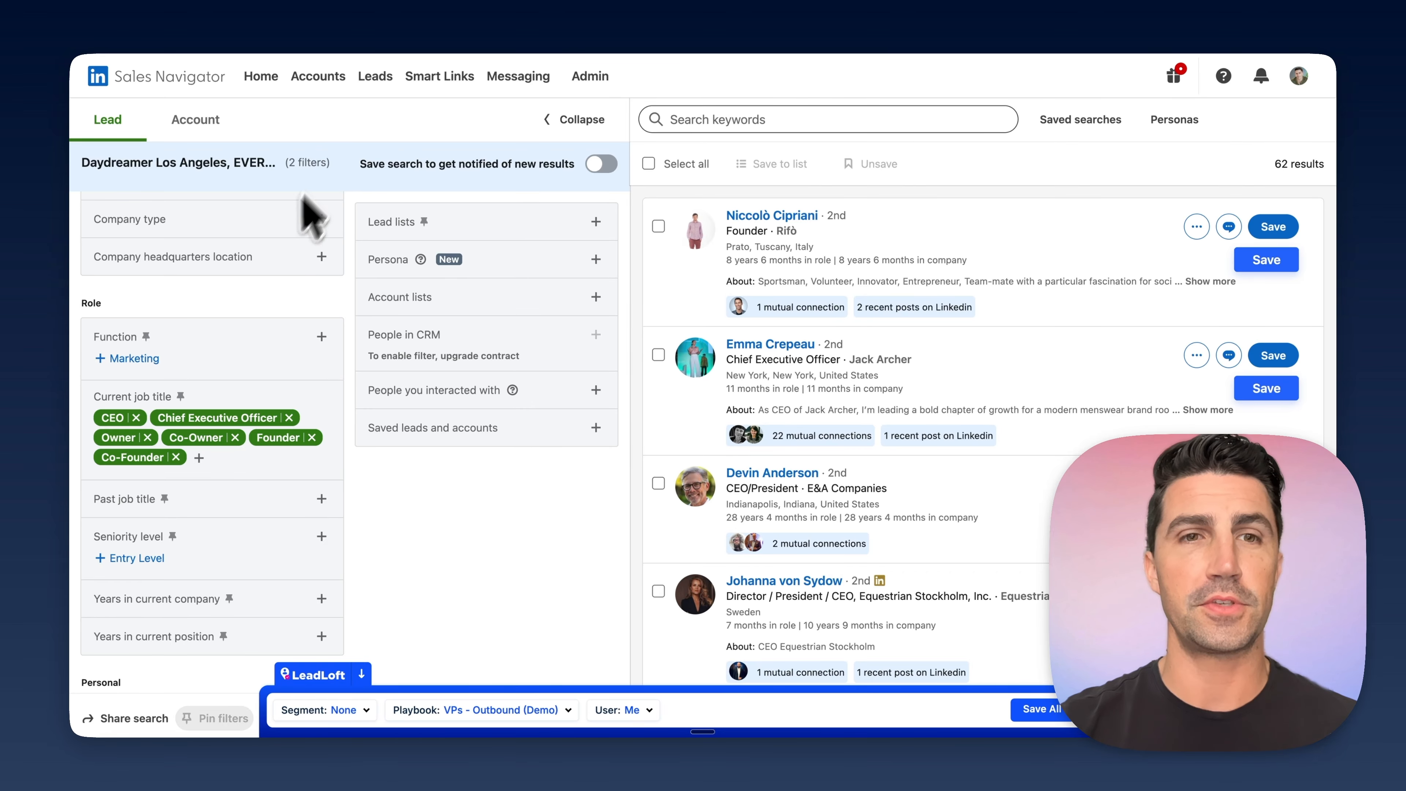
pyautogui.scroll(10, 288, 255)
pyautogui.scroll(-10, 271, 298)
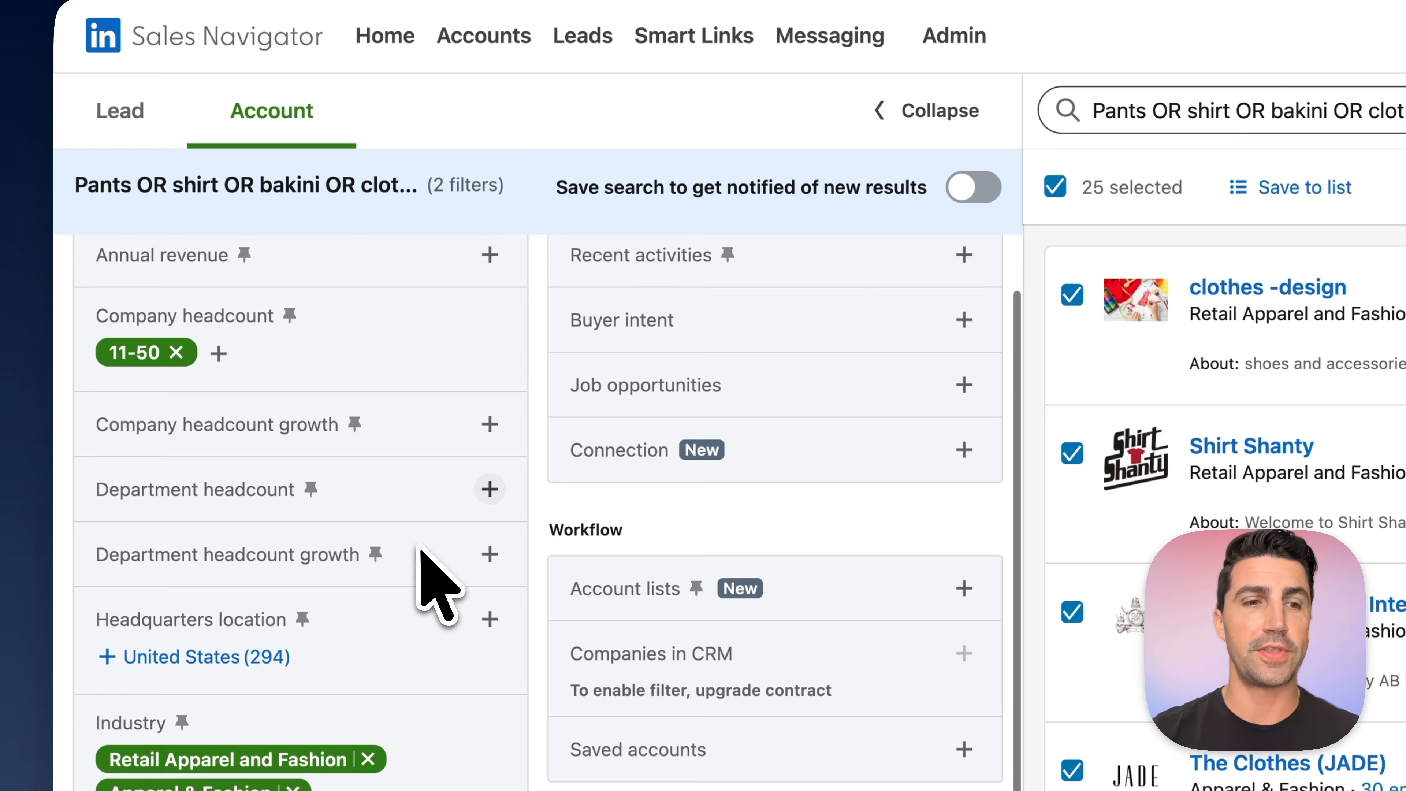
pyautogui.scroll(-6, 437, 581)
pyautogui.scroll(2, 659, 531)
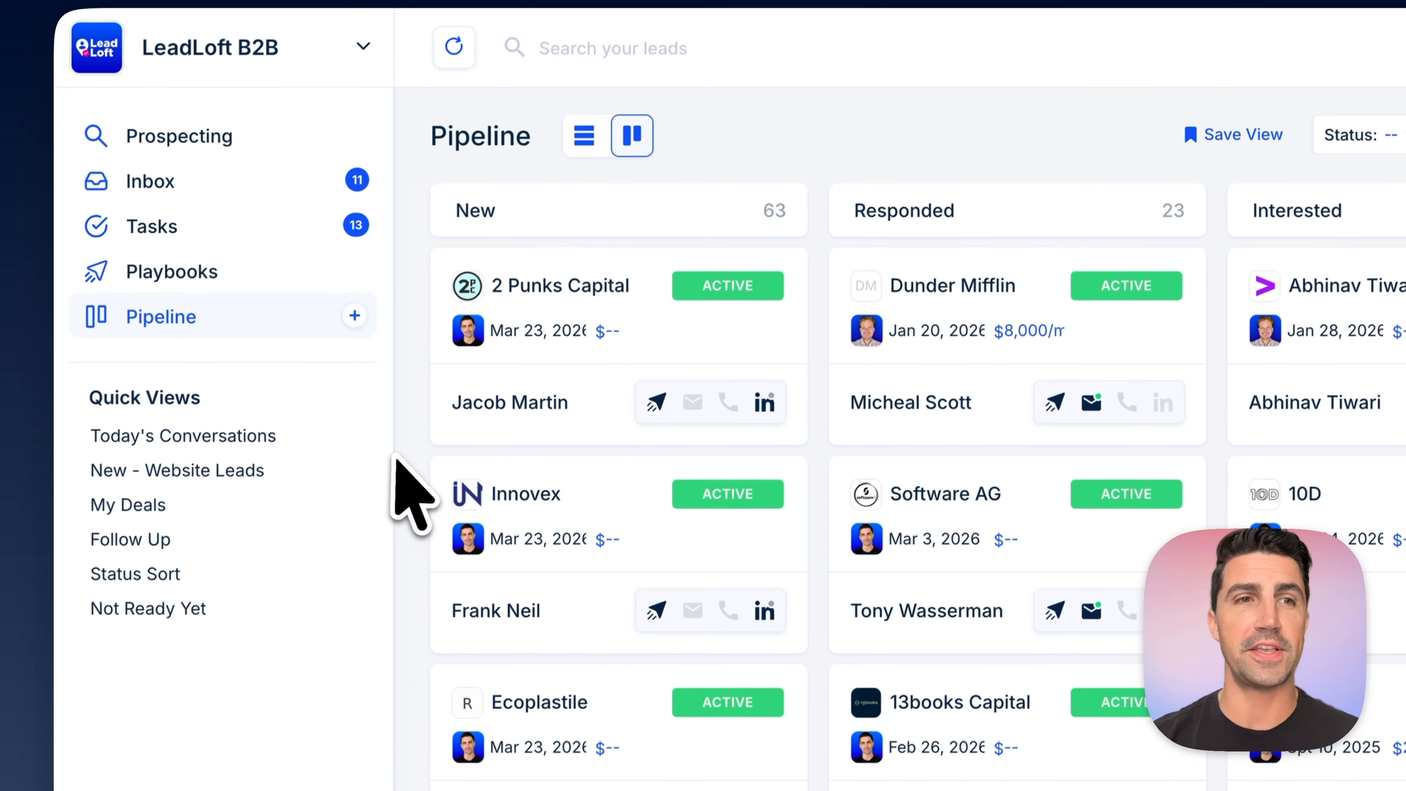
# - In LeadLoft, open the Founders - Outbound (Demo) playbook from the list of playbooks
pyautogui.click(238, 269)
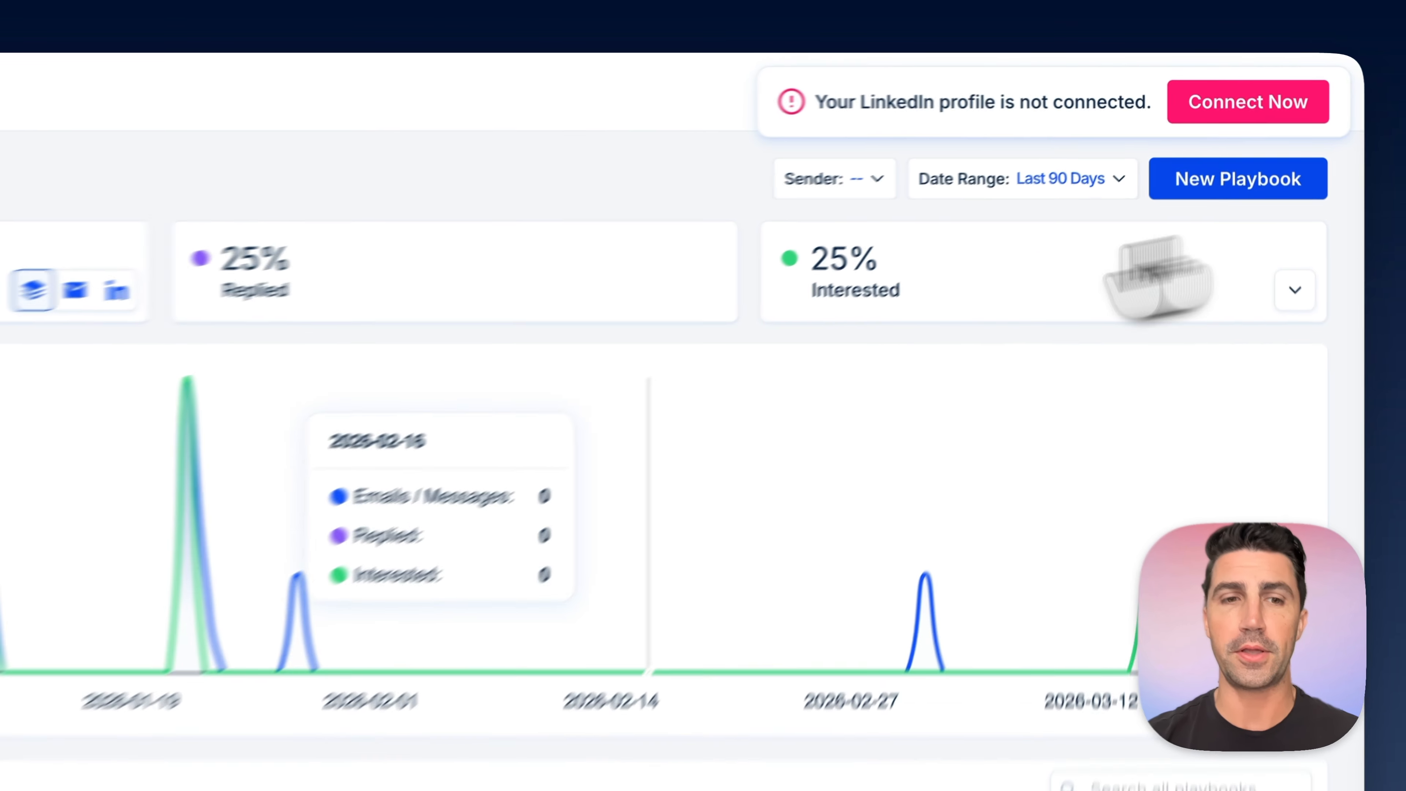
pyautogui.scroll(-2, 743, 433)
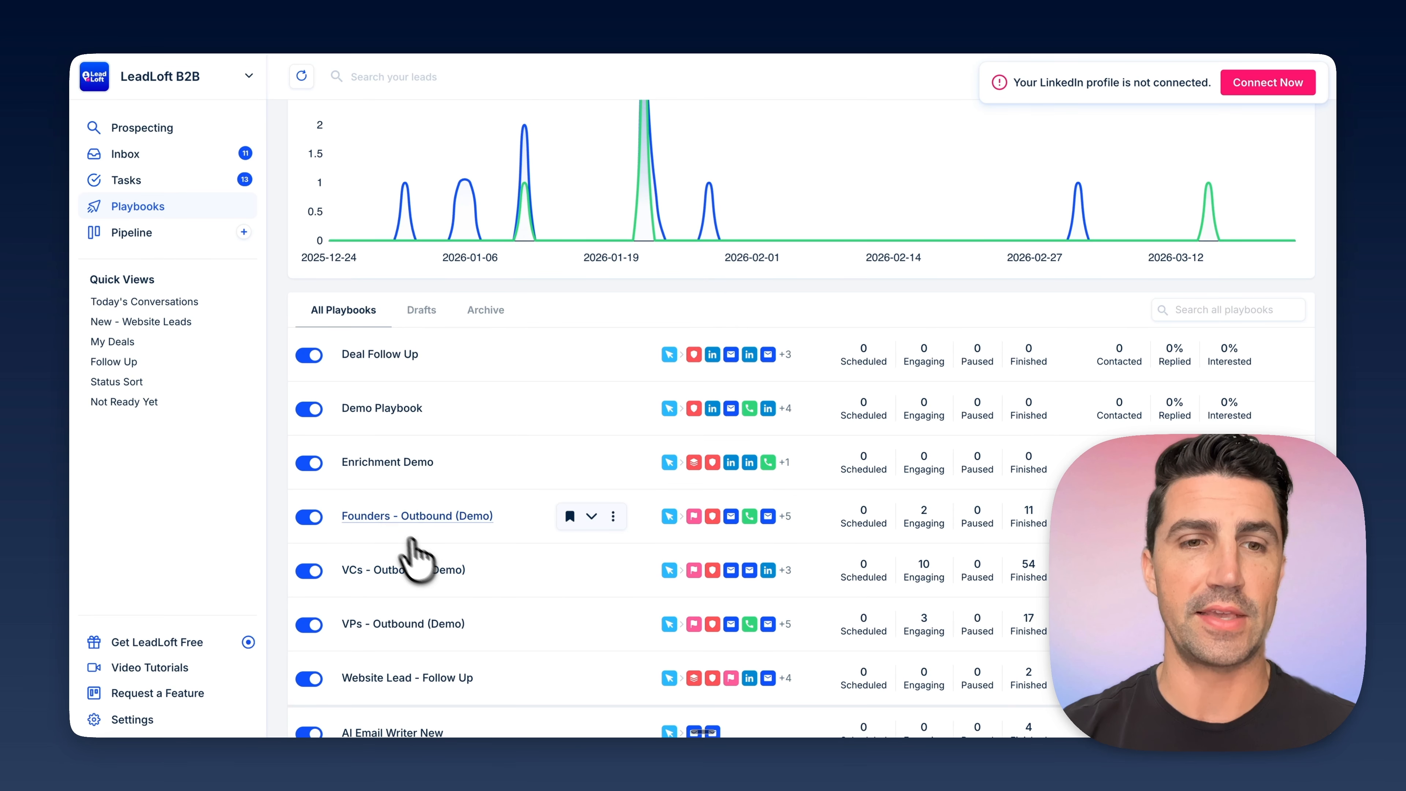
pyautogui.click(382, 518)
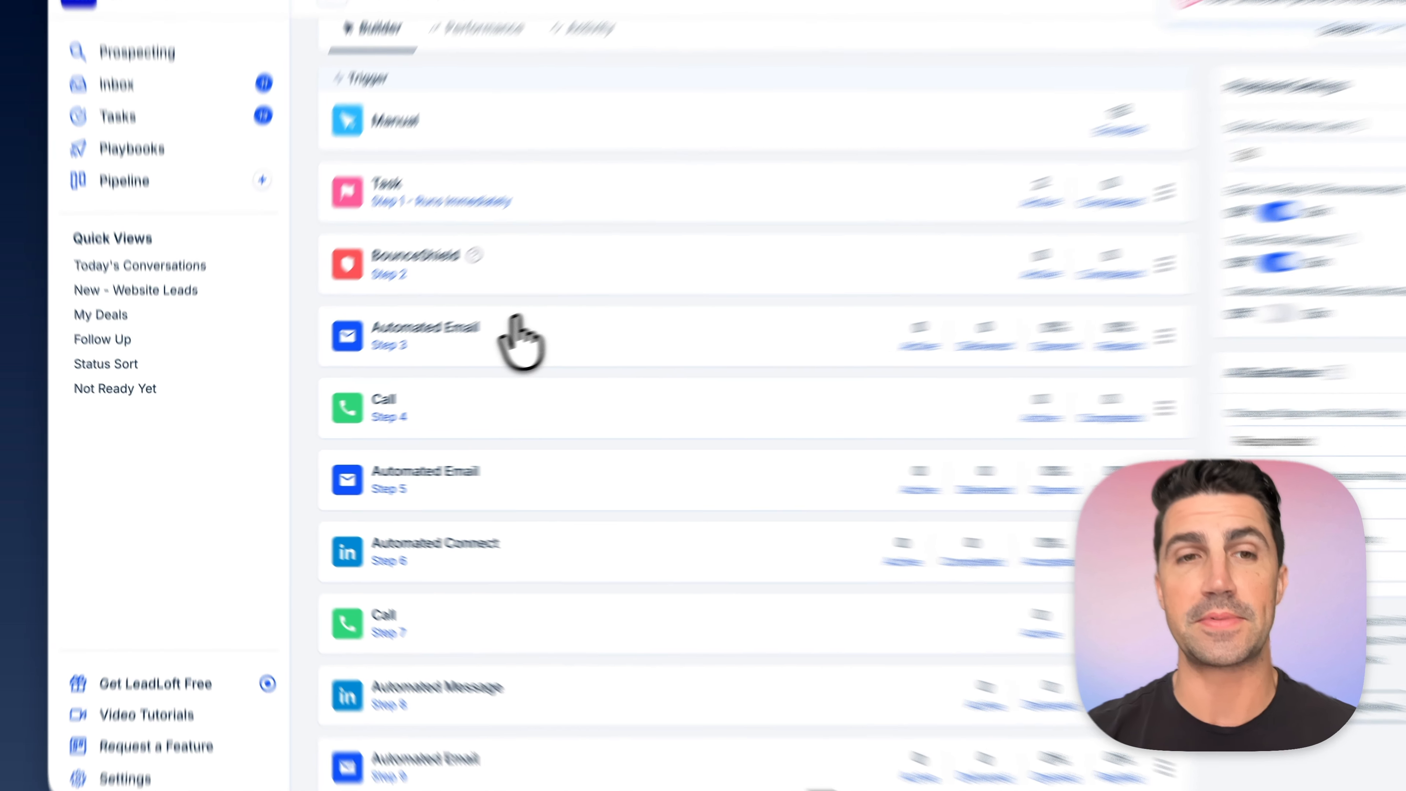
# - Examine the playbook's outreach sequence, including the automated email, call, LinkedIn connect and automated message steps
pyautogui.click(515, 316)
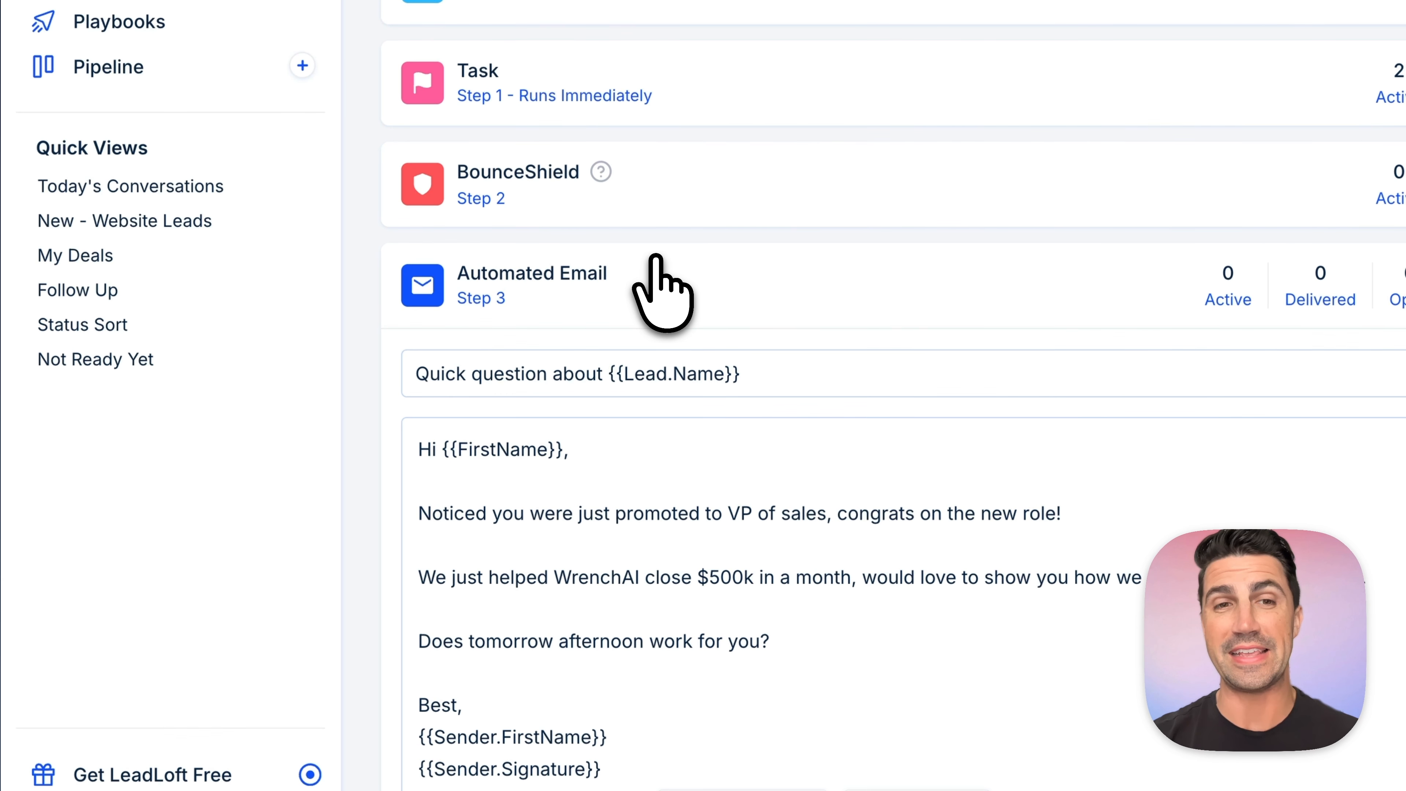
pyautogui.click(514, 317)
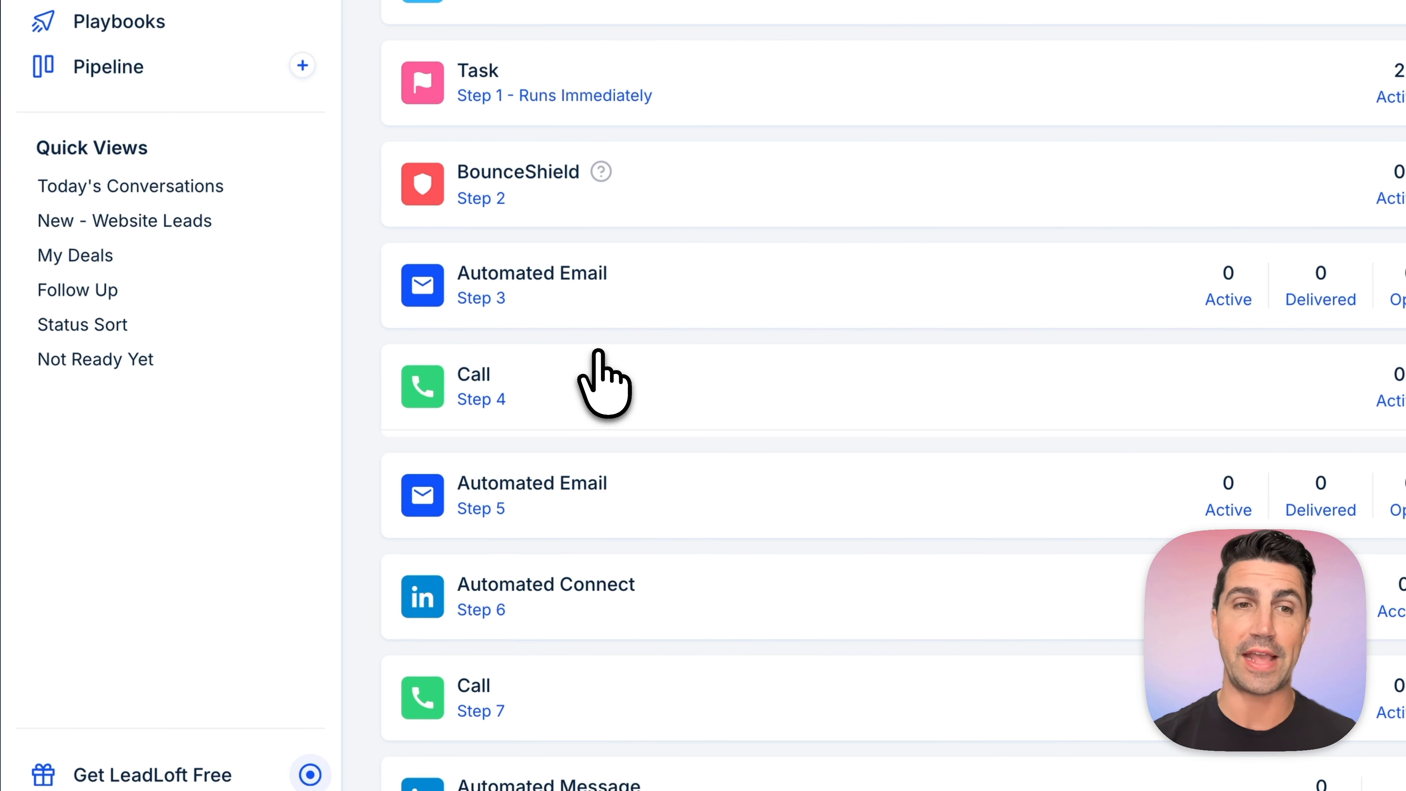
pyautogui.click(598, 385)
pyautogui.click(596, 357)
pyautogui.scroll(-3, 581, 365)
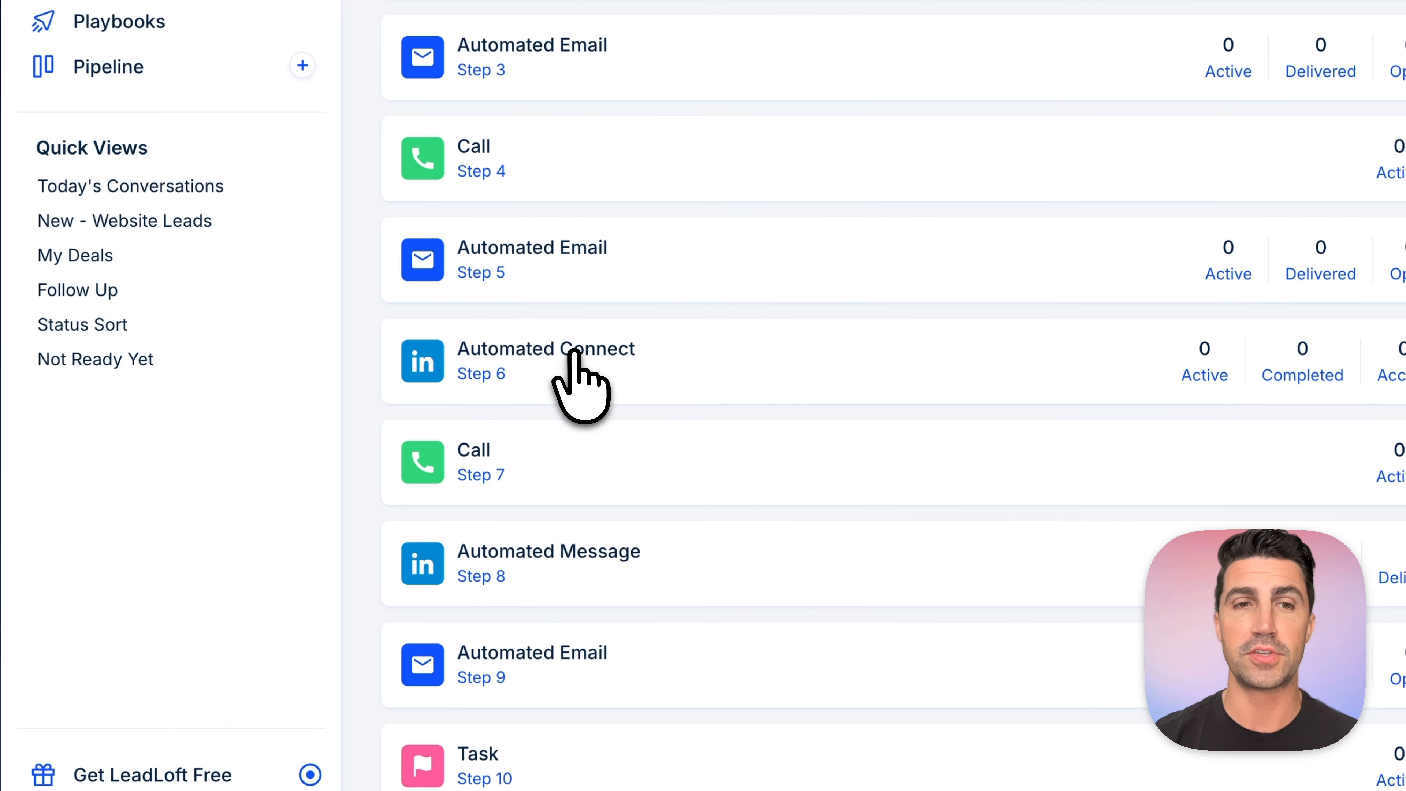
pyautogui.click(574, 350)
pyautogui.click(576, 352)
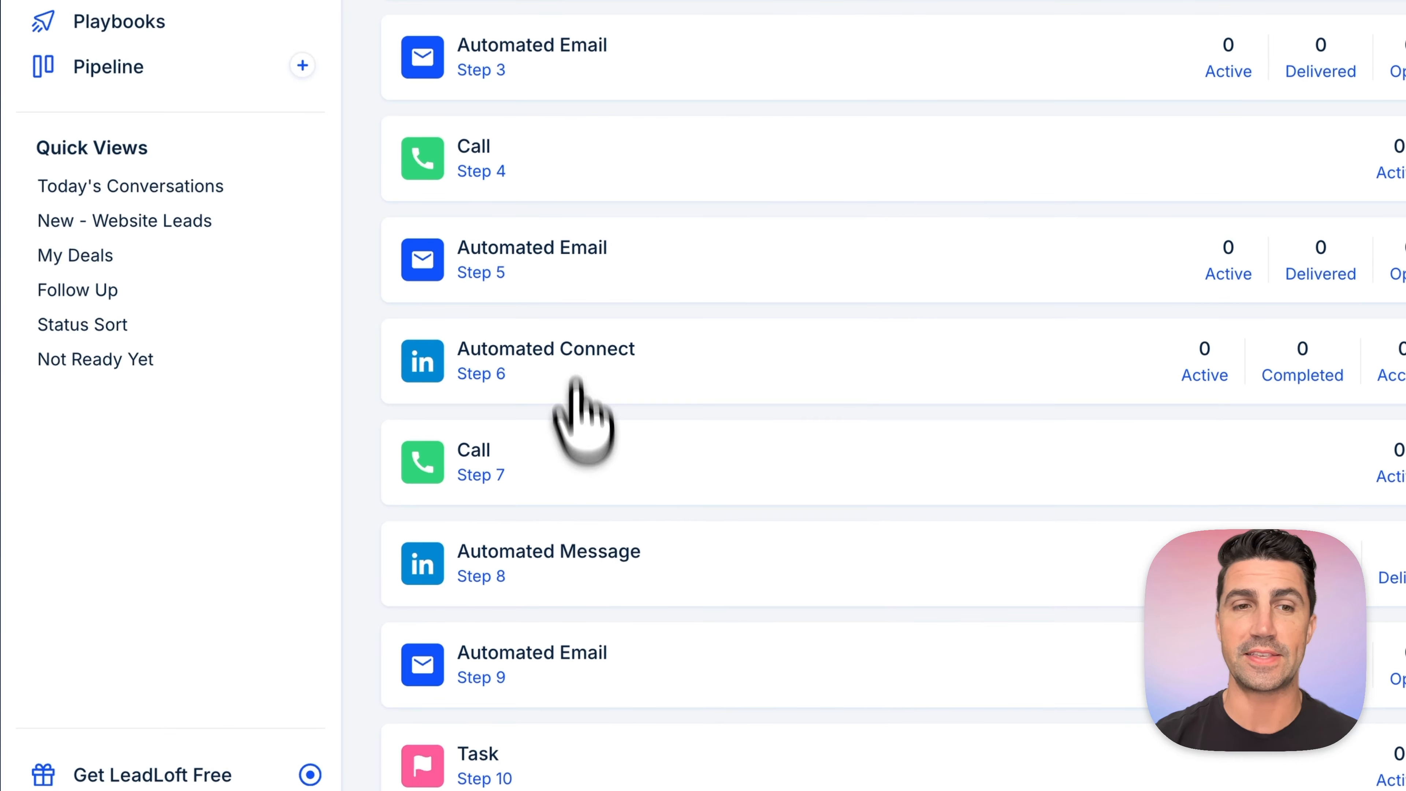
pyautogui.click(589, 553)
pyautogui.click(588, 548)
pyautogui.scroll(8, 596, 496)
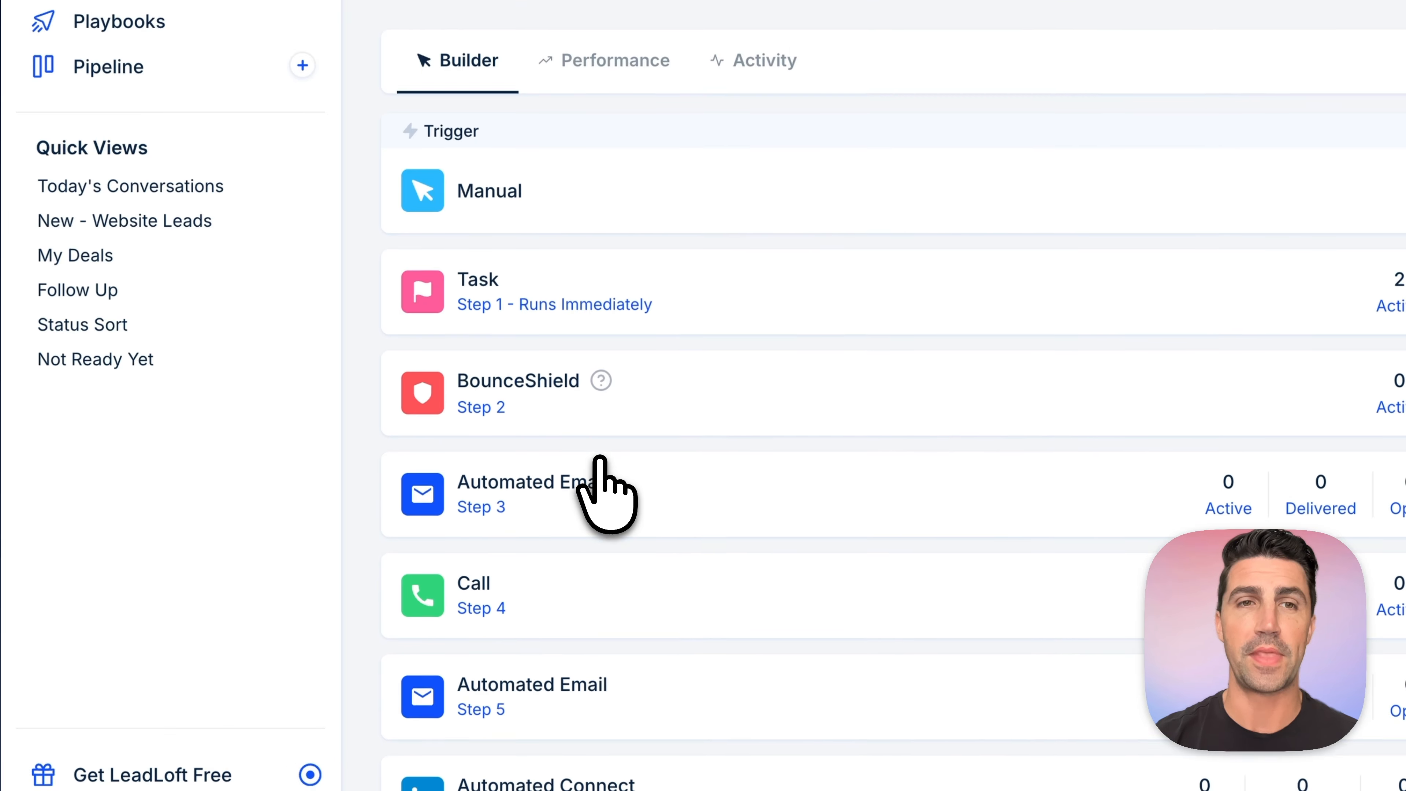
pyautogui.scroll(-1, 600, 471)
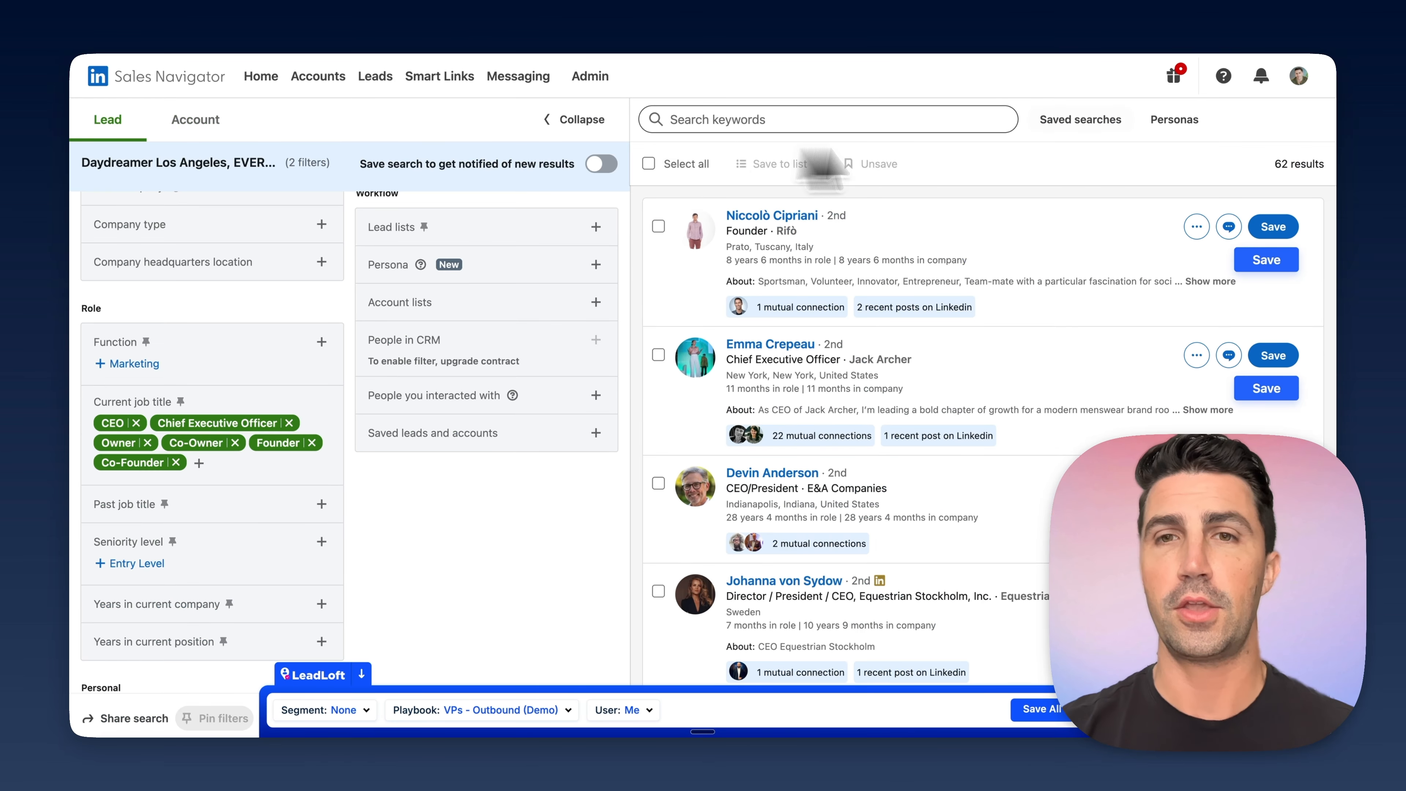
# - Back in Sales Navigator, set LeadLoft's playbook to Founders - Outbound (Demo) and its segment to Founder - 11-50 - AI
pyautogui.click(475, 711)
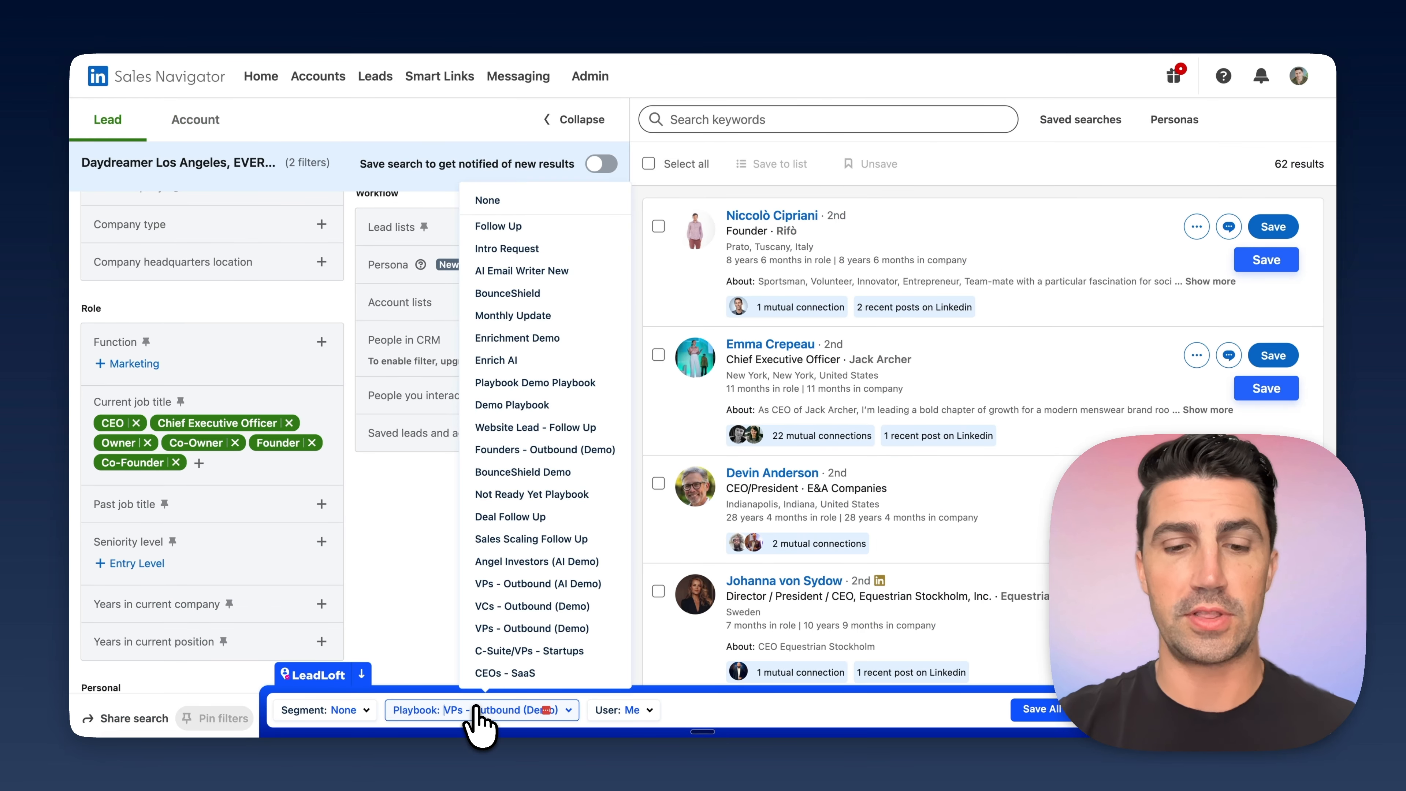
pyautogui.write('fou')
pyautogui.click(502, 682)
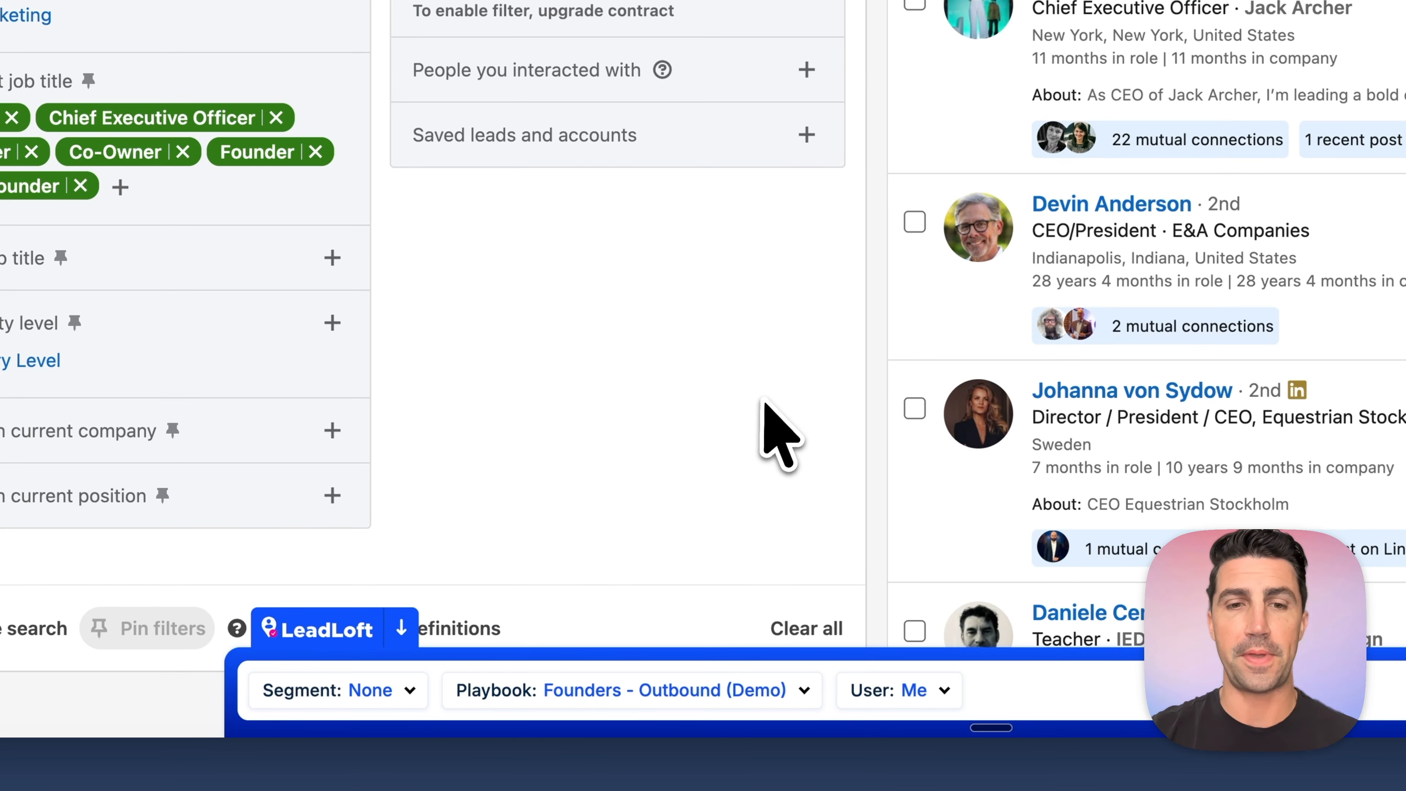
pyautogui.click(337, 692)
pyautogui.write('fou')
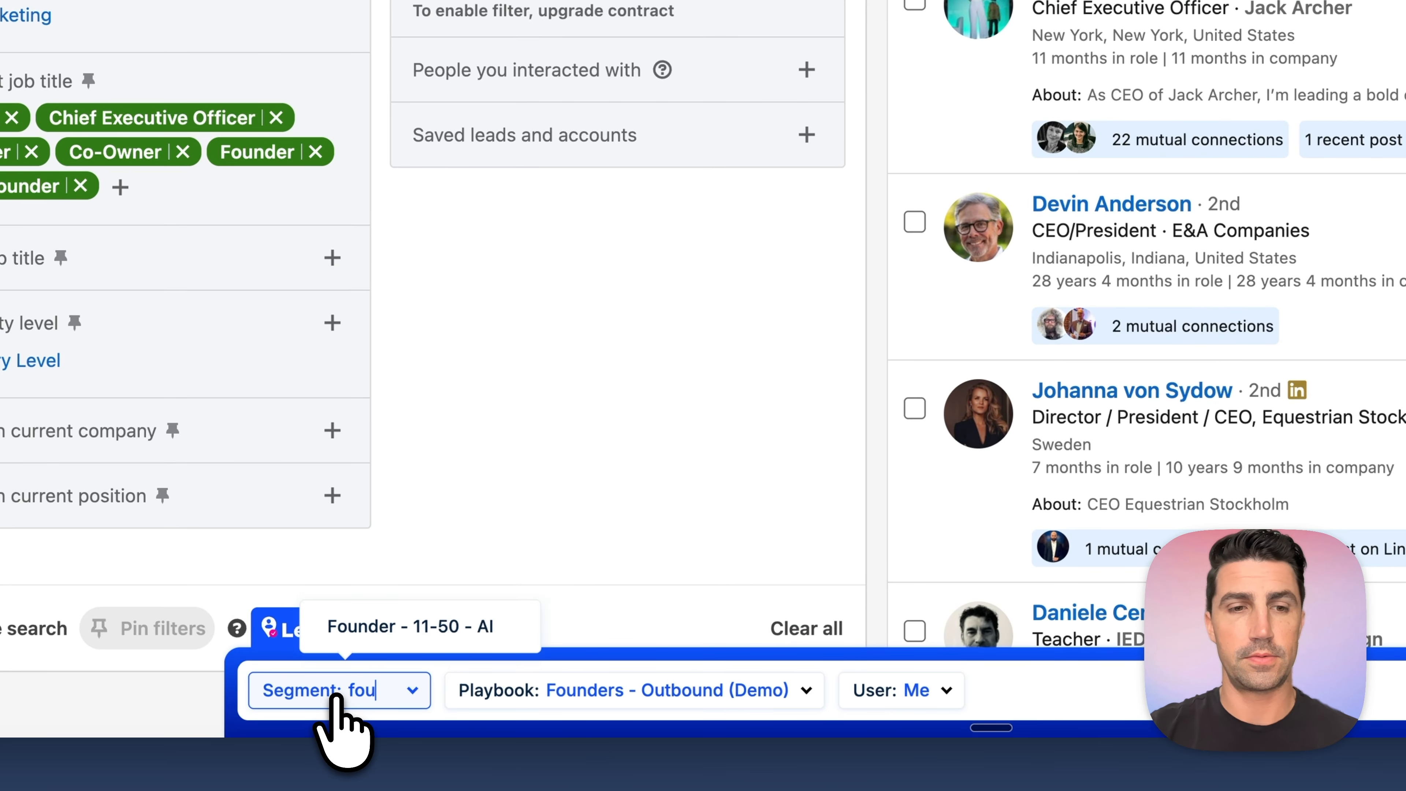
pyautogui.click(397, 627)
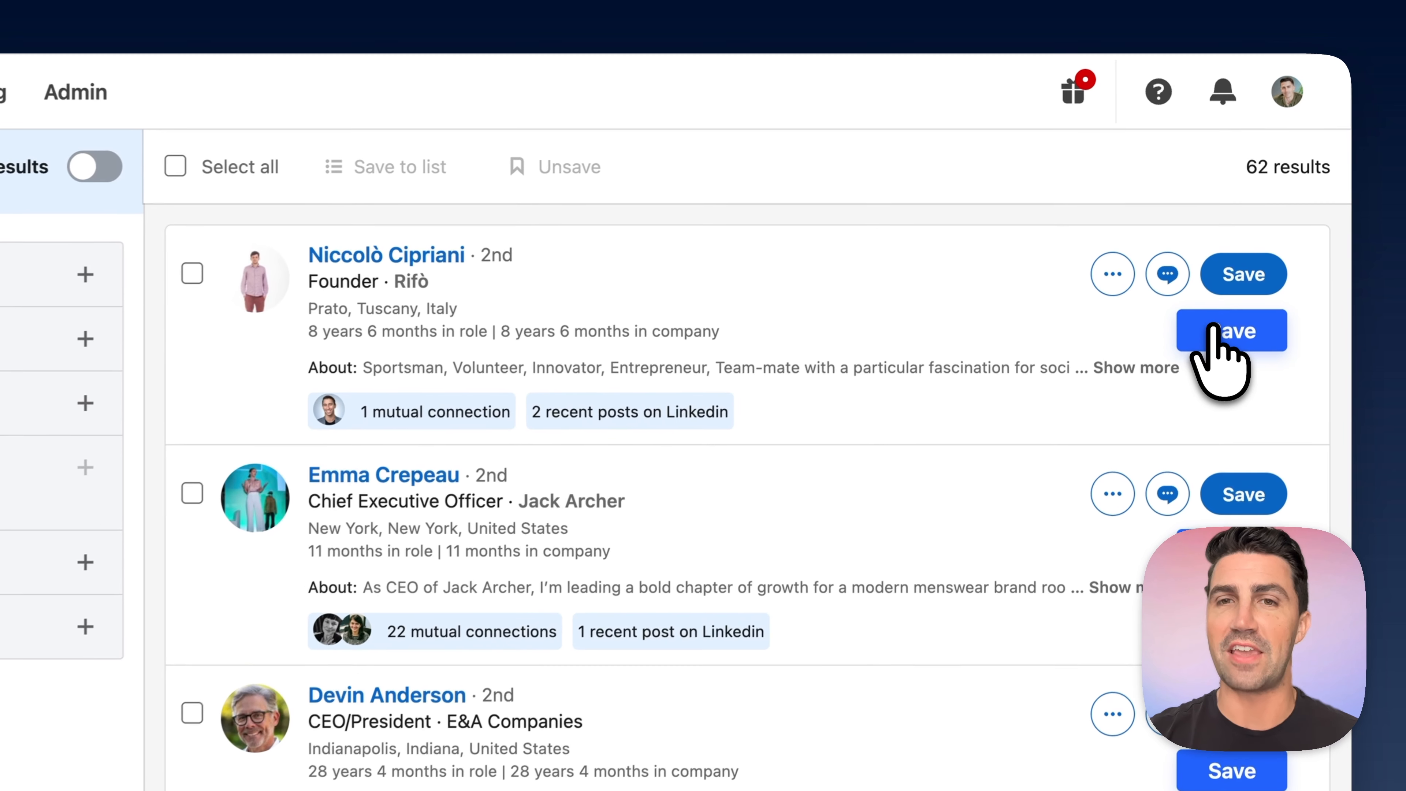
# - Save the first four leads in the results to LeadLoft
pyautogui.moveTo(405, 285)
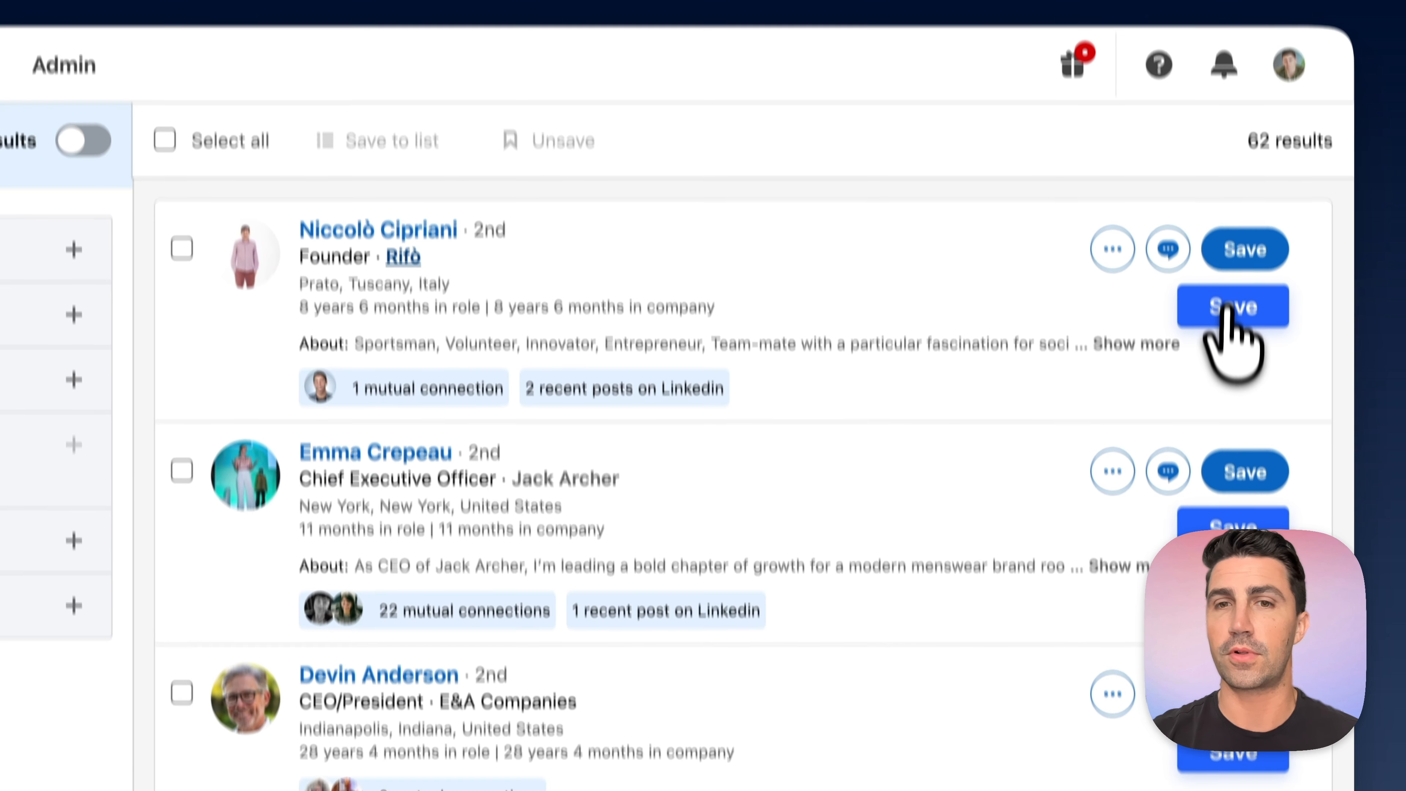
pyautogui.click(1308, 350)
pyautogui.click(1223, 451)
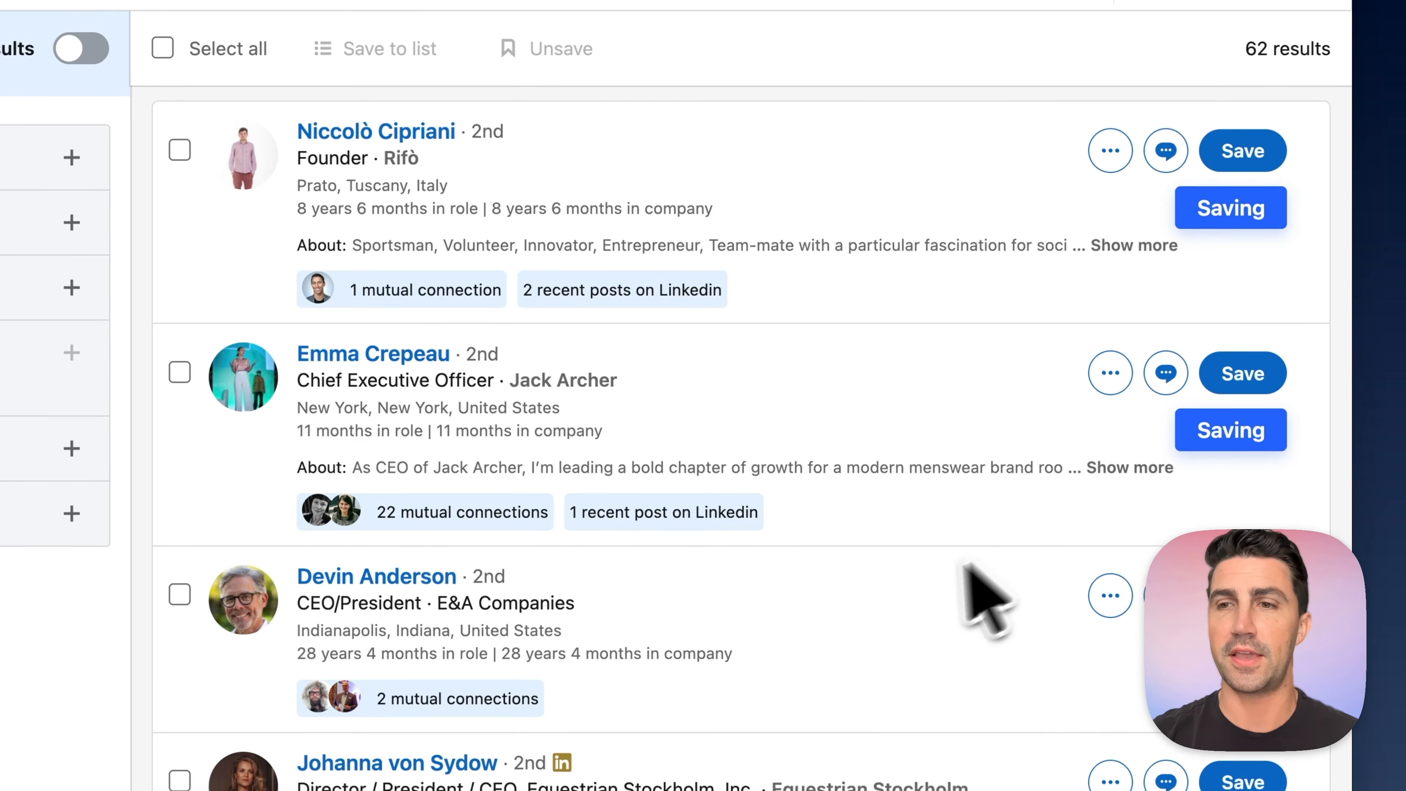
pyautogui.scroll(-5, 1007, 515)
pyautogui.click(1205, 166)
pyautogui.click(1220, 353)
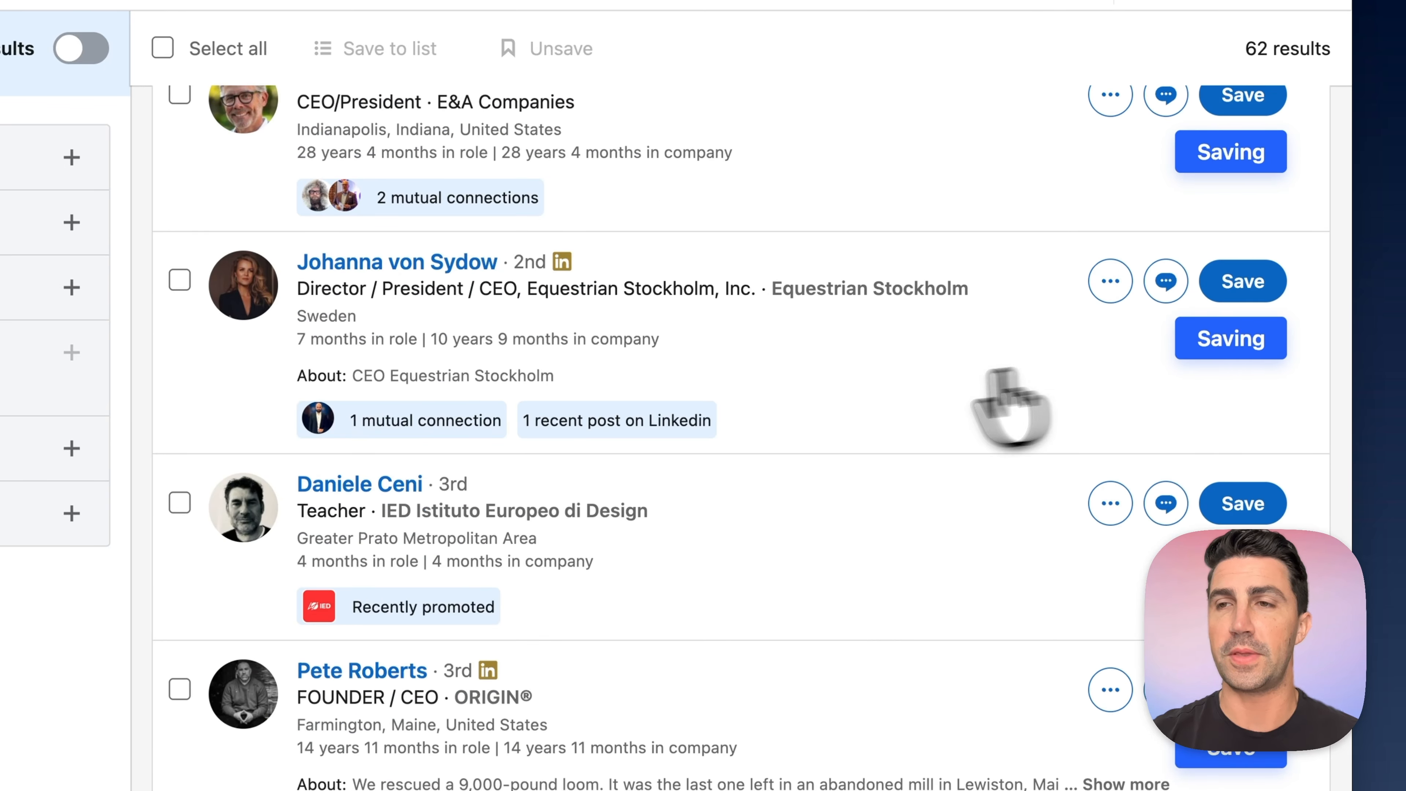
pyautogui.scroll(6, 860, 389)
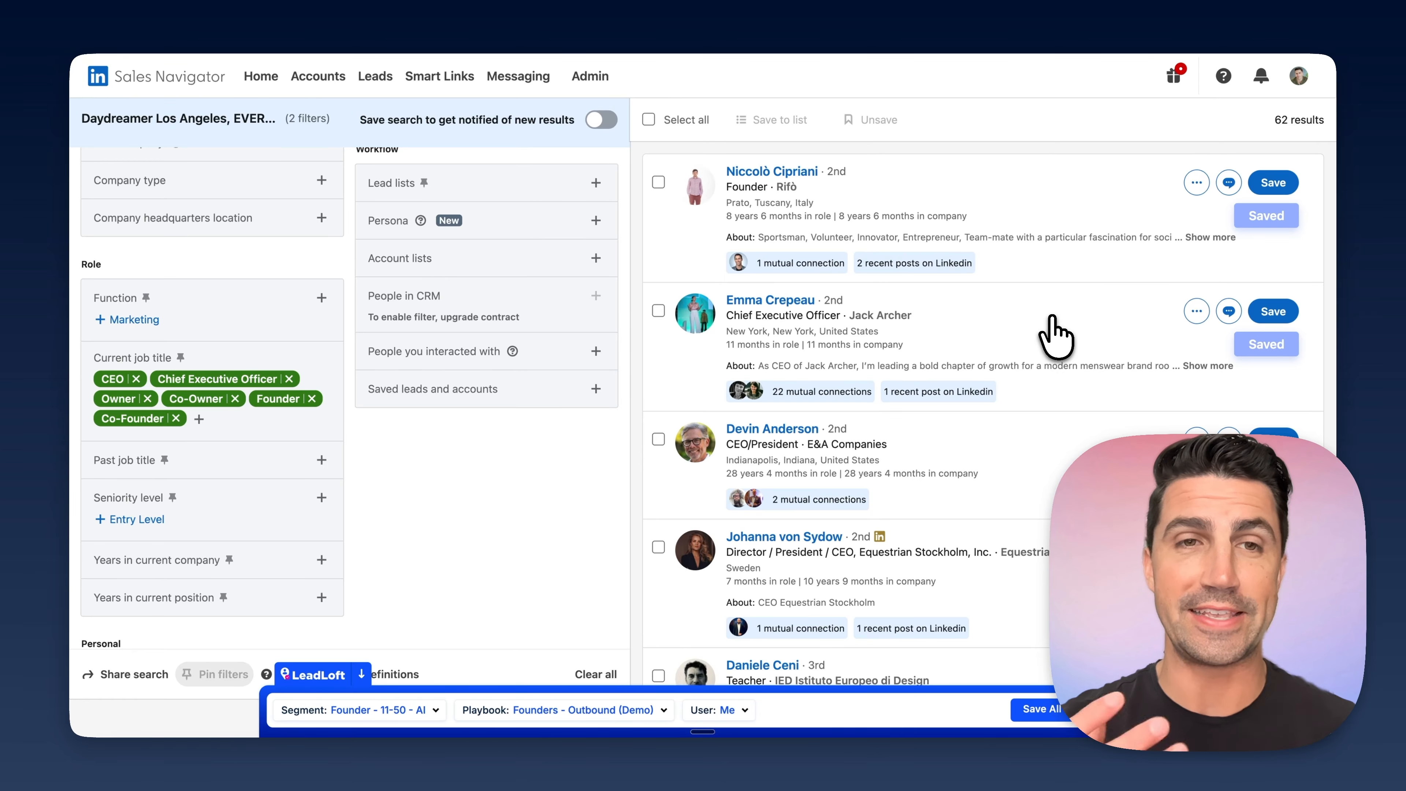
# - Switch to LeadLoft, open the pipeline and view the newly saved Equestrian Stockholm lead, returning to the pipeline
pyautogui.click(221, 16)
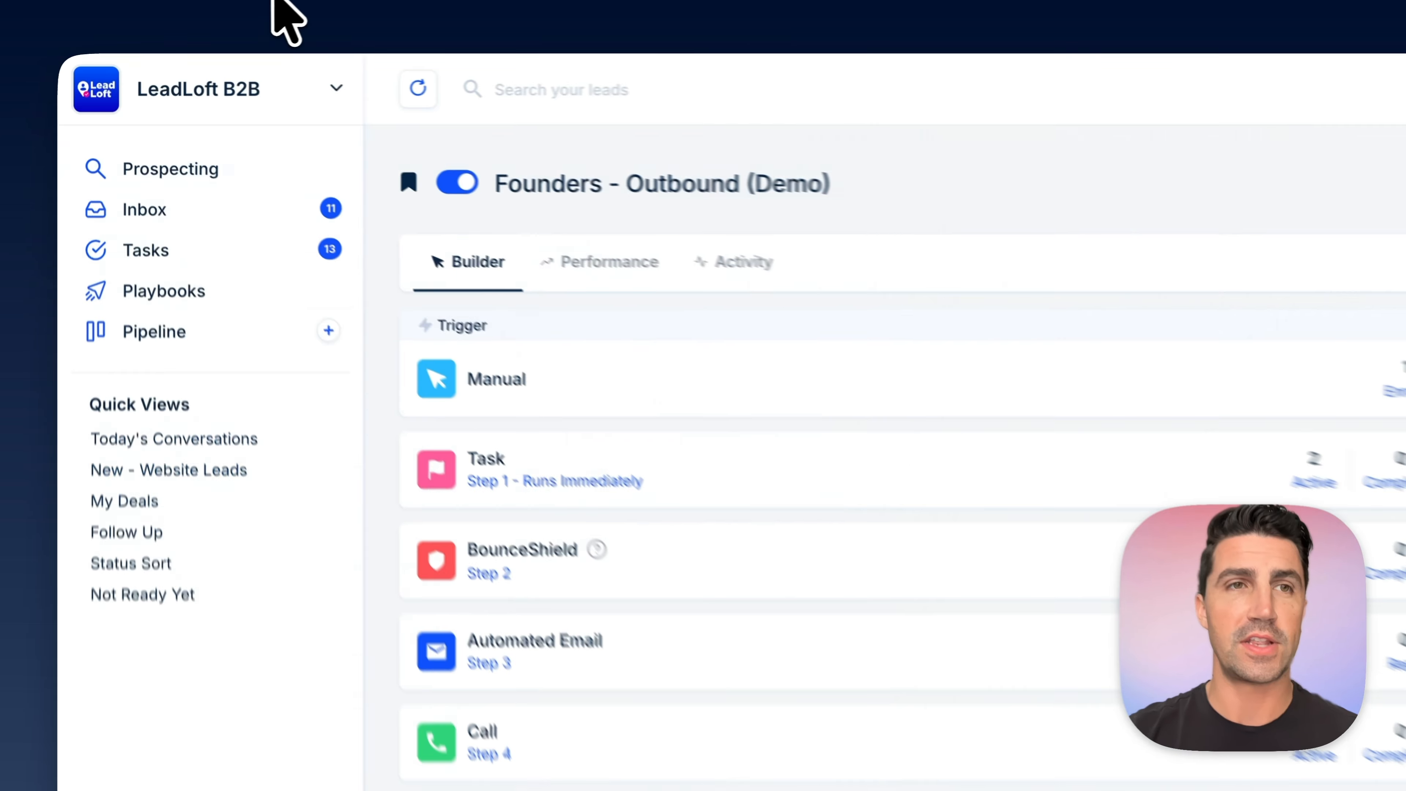
pyautogui.click(229, 370)
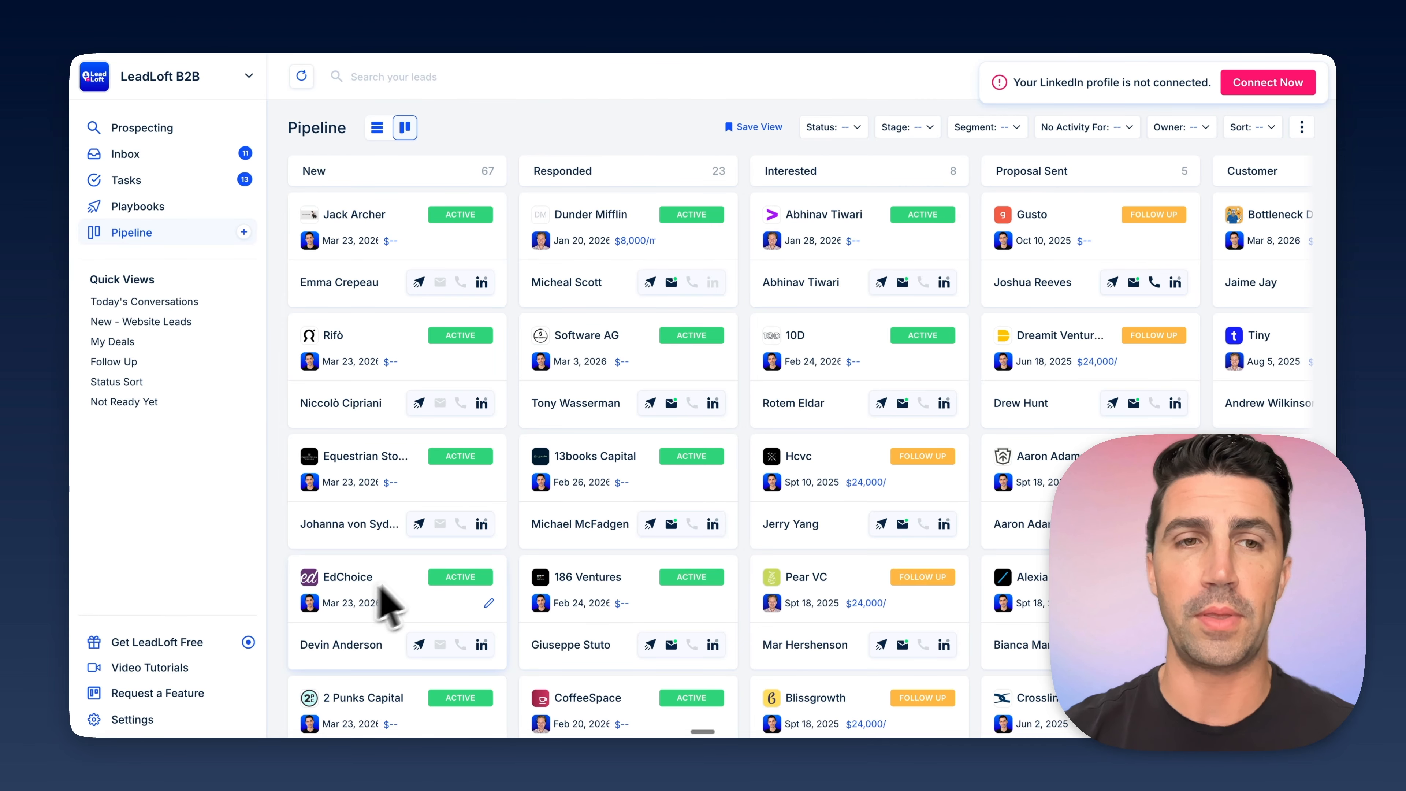
pyautogui.click(221, 233)
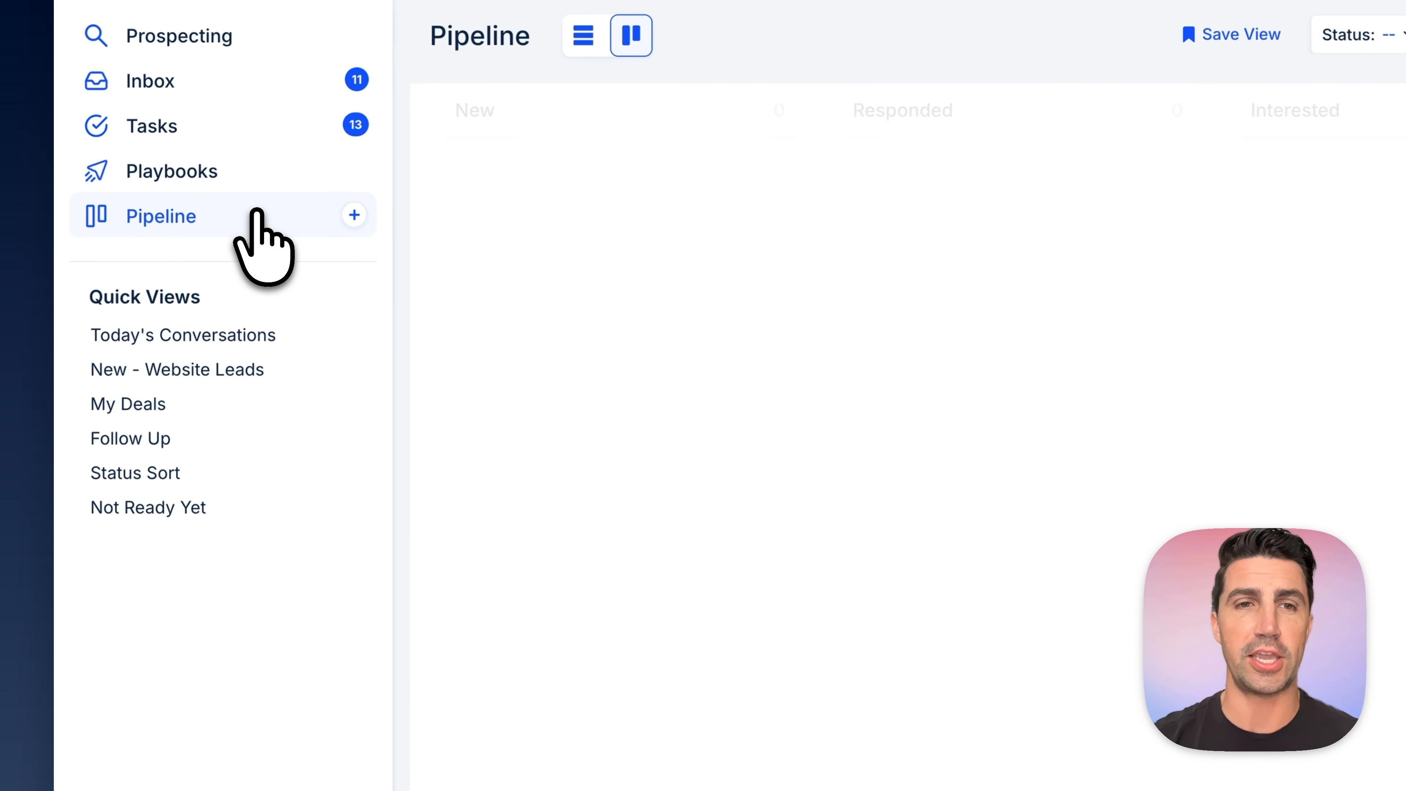
pyautogui.click(258, 216)
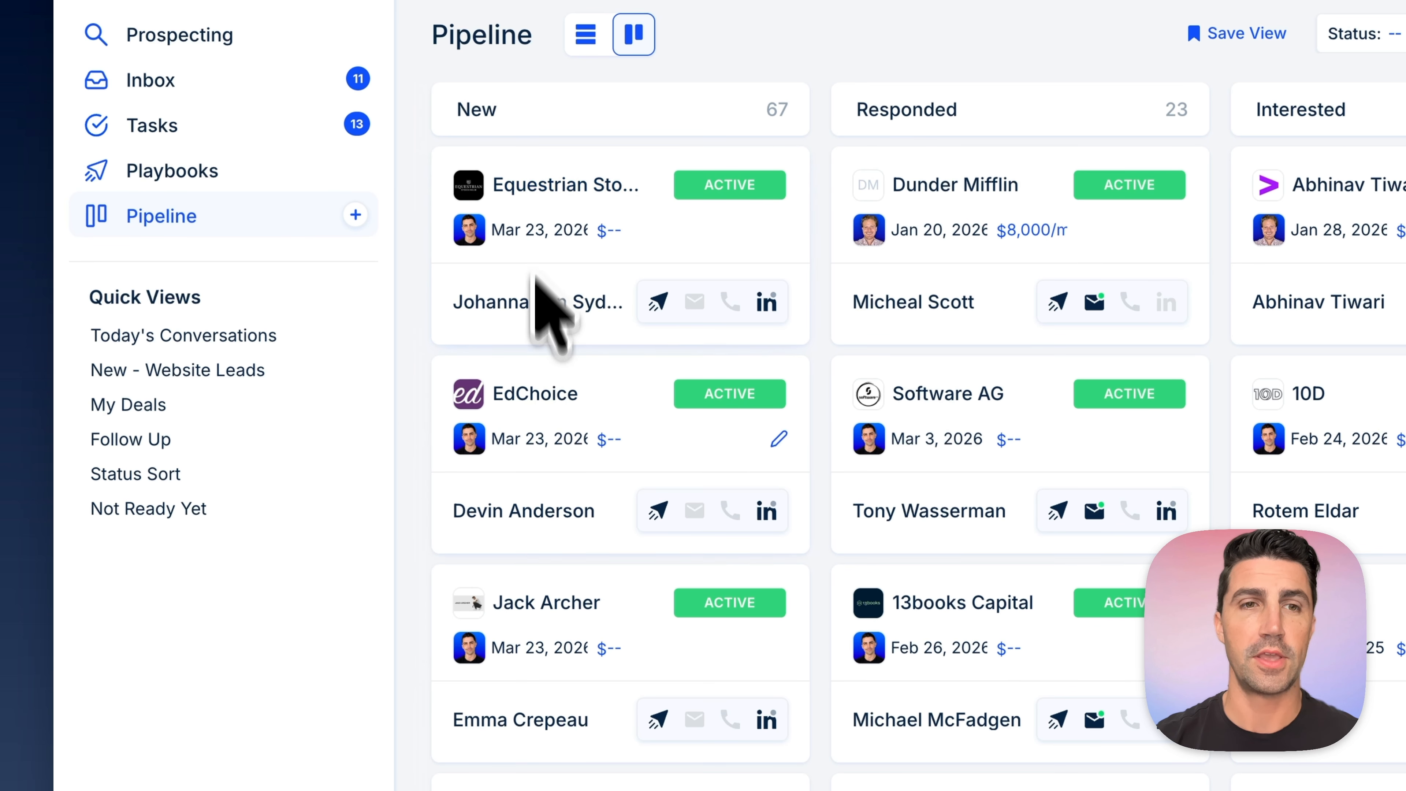
pyautogui.click(528, 182)
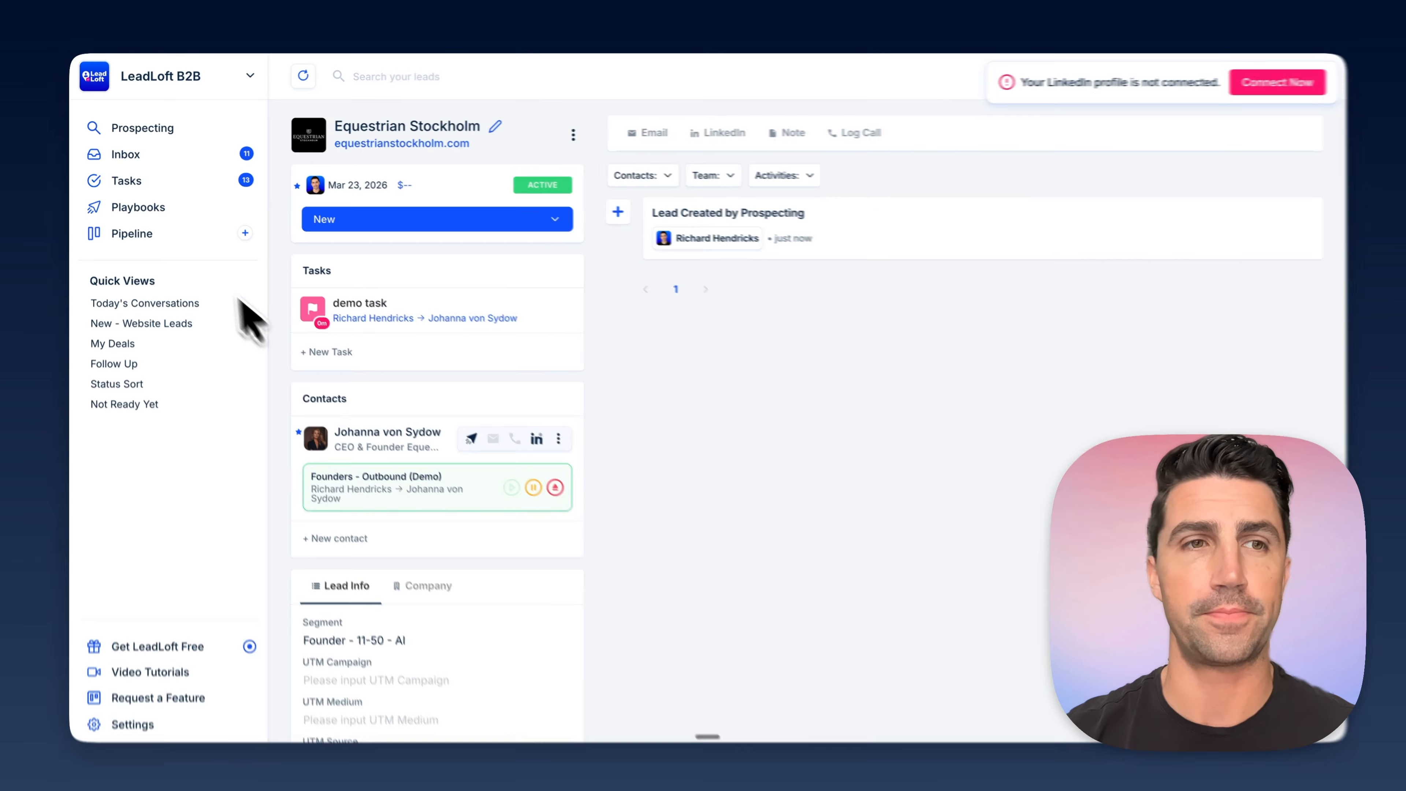
pyautogui.click(167, 234)
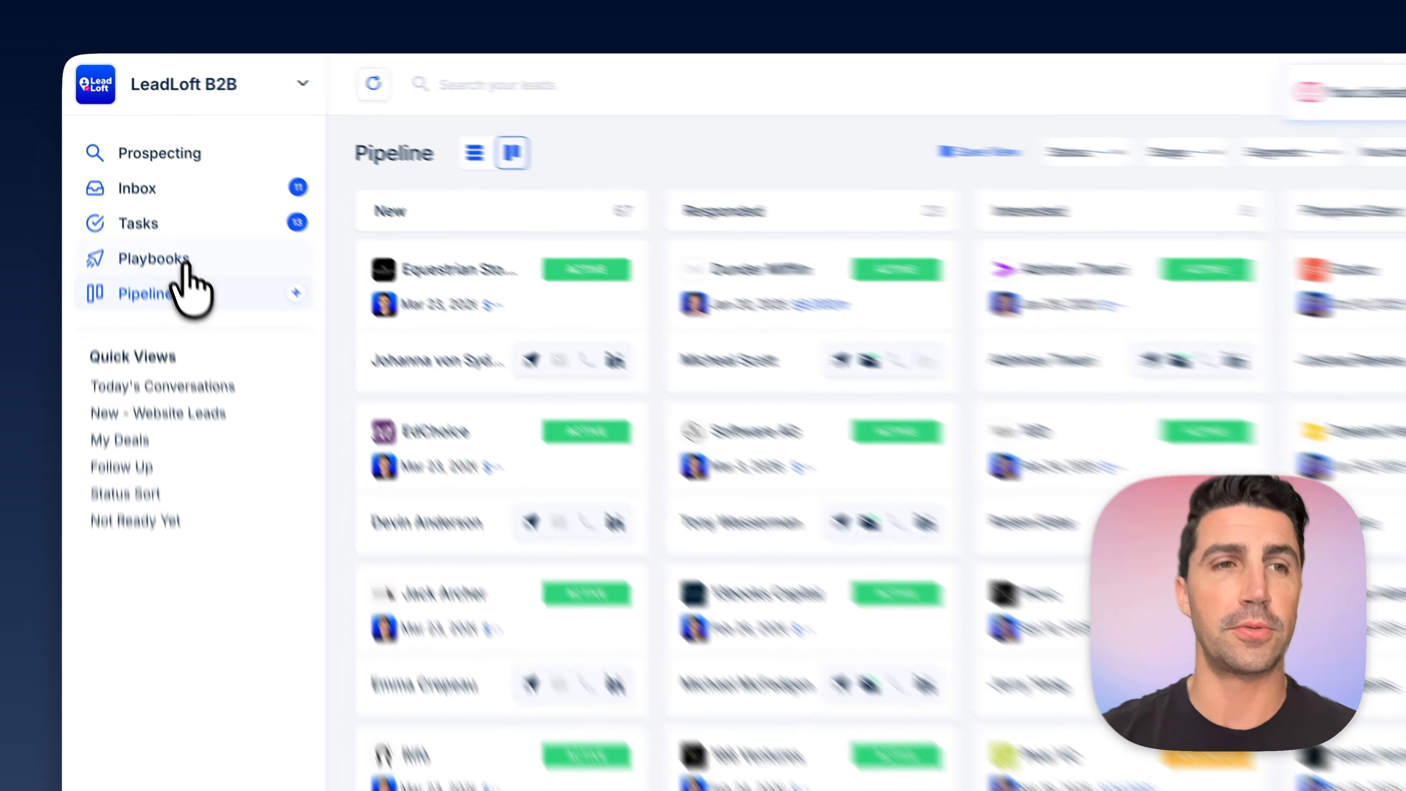
# - Create a new playbook that uses the AI Prospector trigger
pyautogui.click(130, 207)
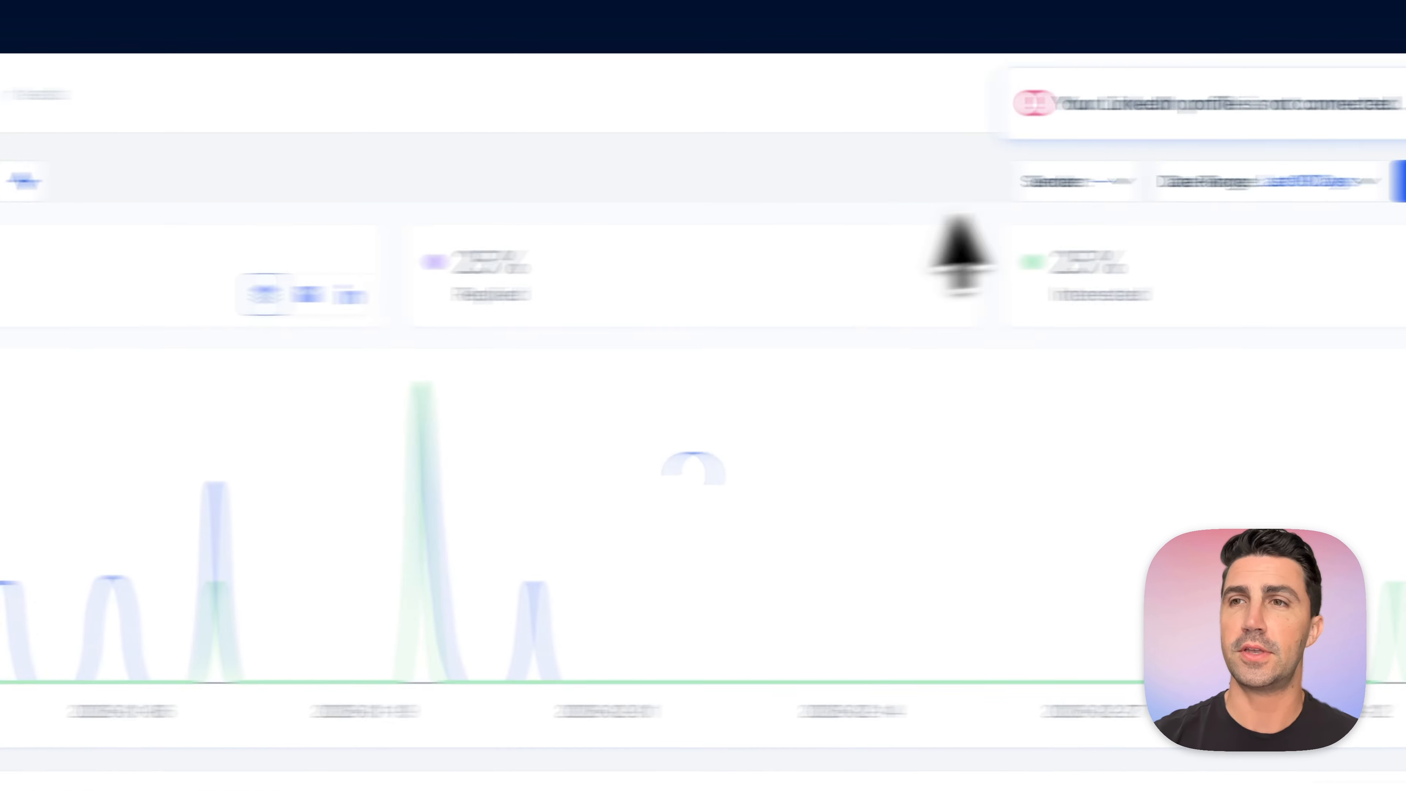
pyautogui.click(1255, 183)
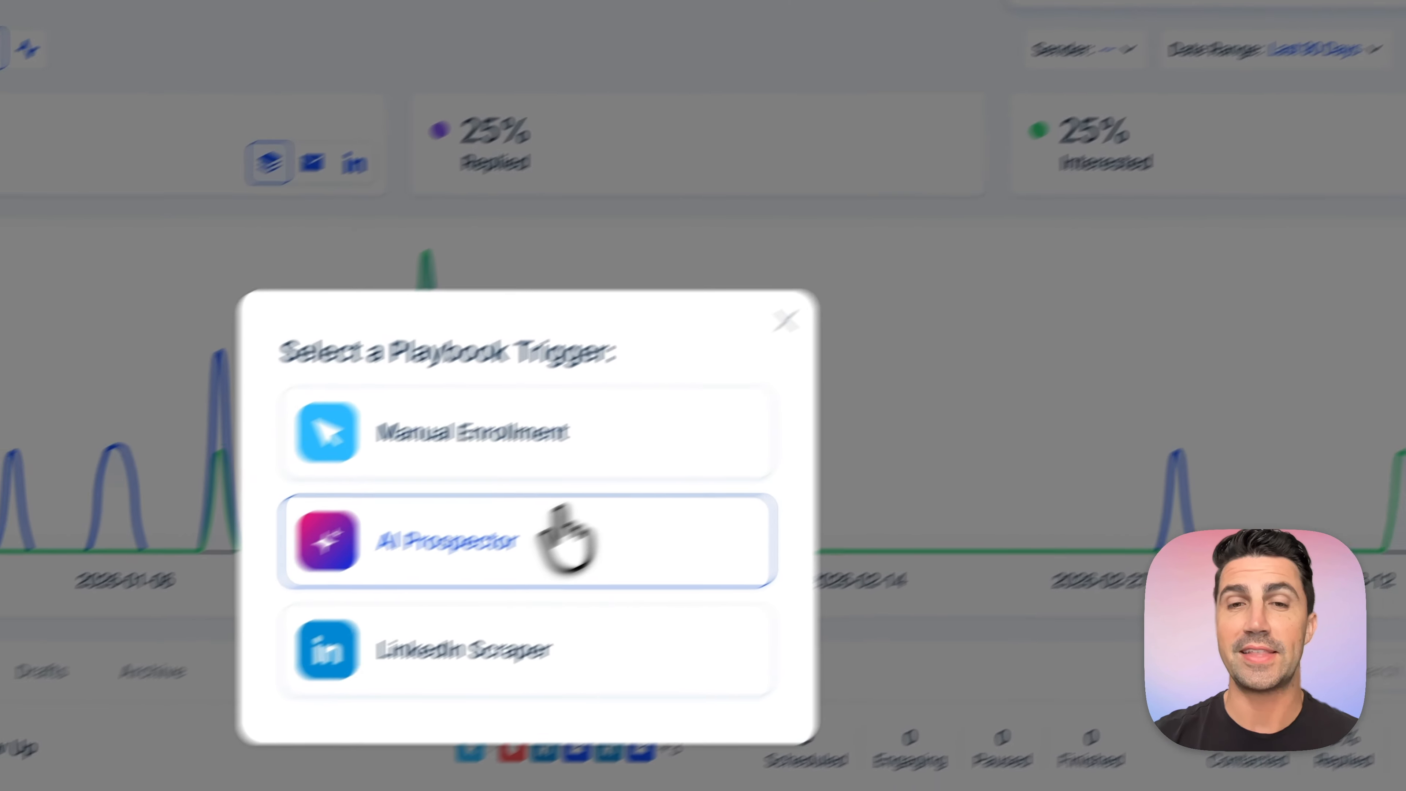
pyautogui.click(326, 672)
# - Describe the ideal prospect as "CEOs of e-commerce companies located in the U.S." and assign the segment Founder - 11-50 - AI
pyautogui.write('CEo o')
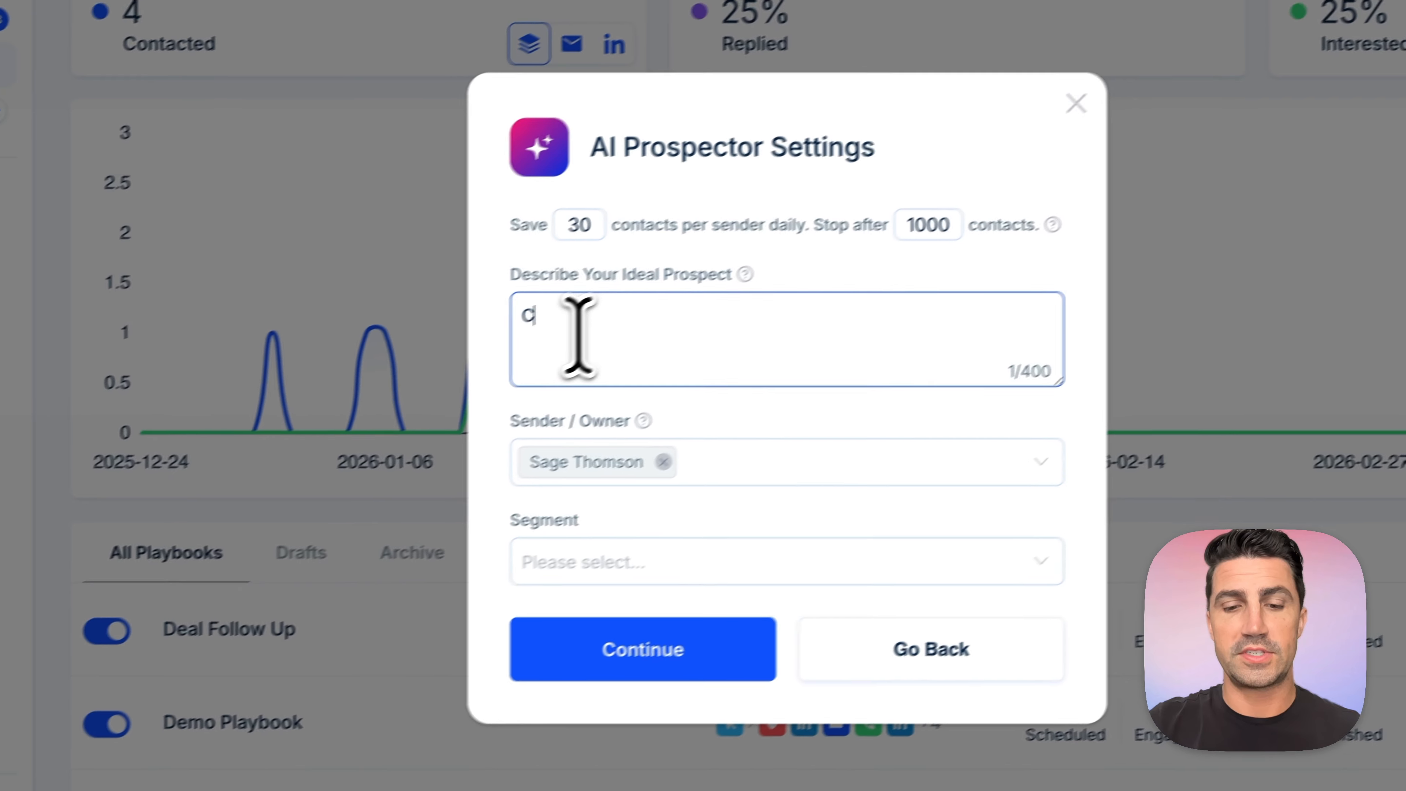
pyautogui.write('f')
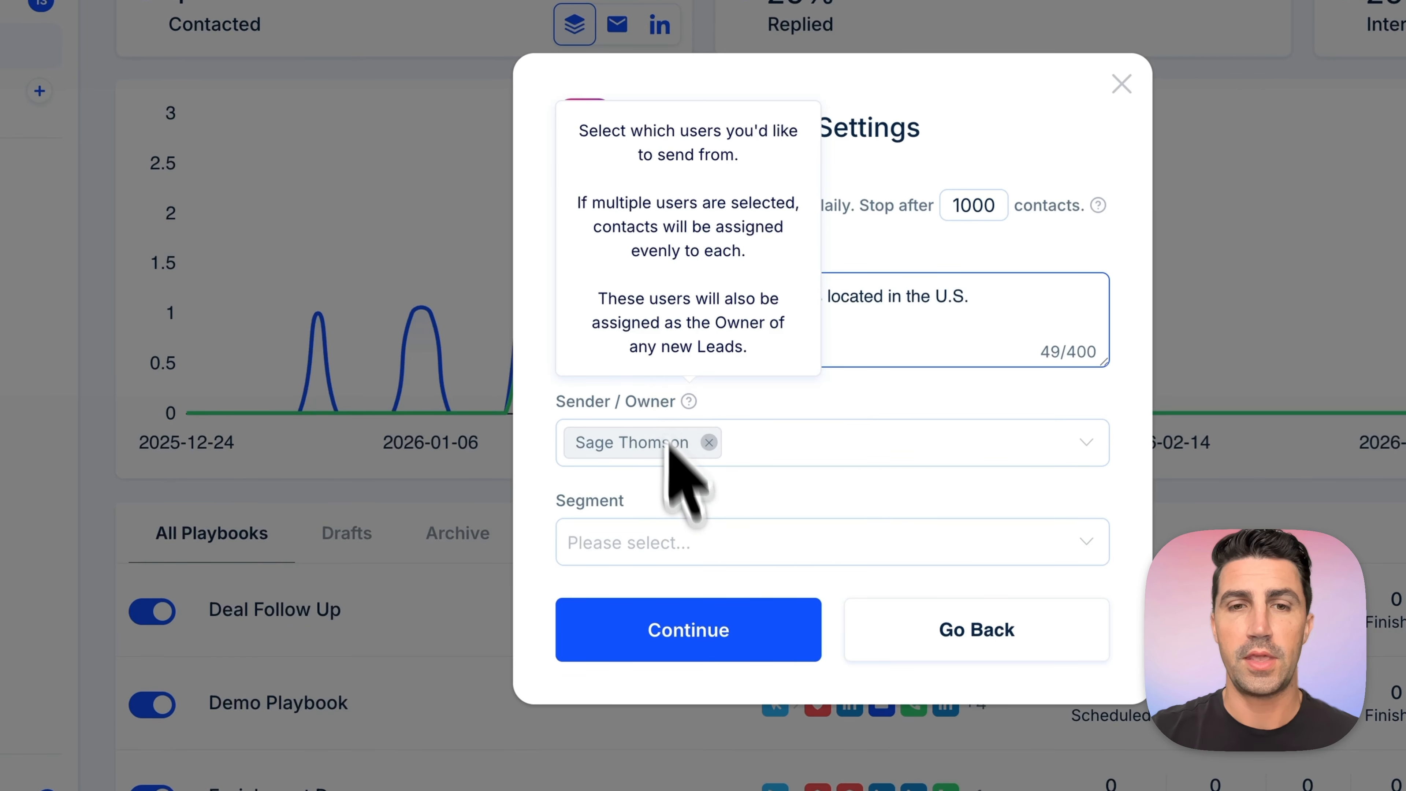
pyautogui.click(681, 546)
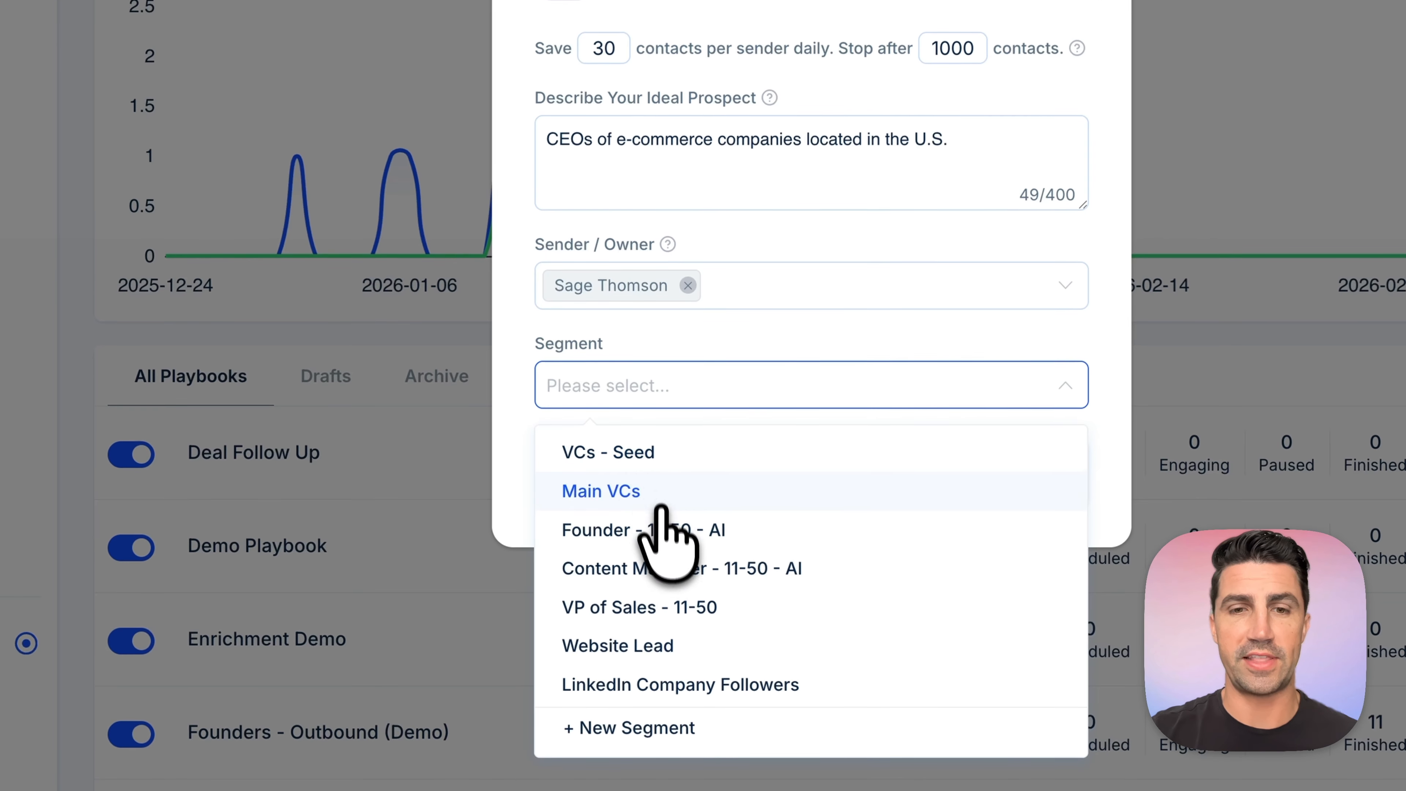
pyautogui.click(661, 526)
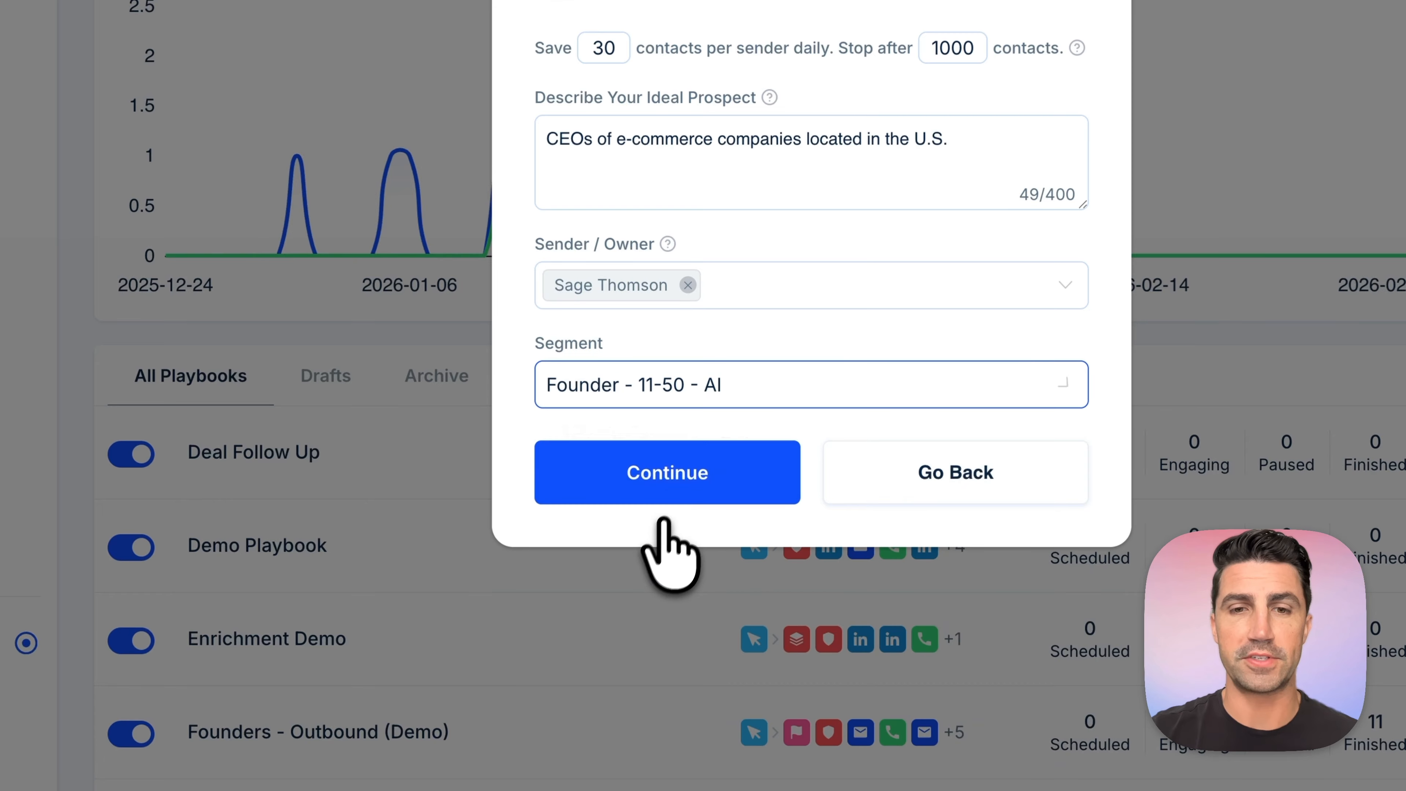
pyautogui.click(681, 472)
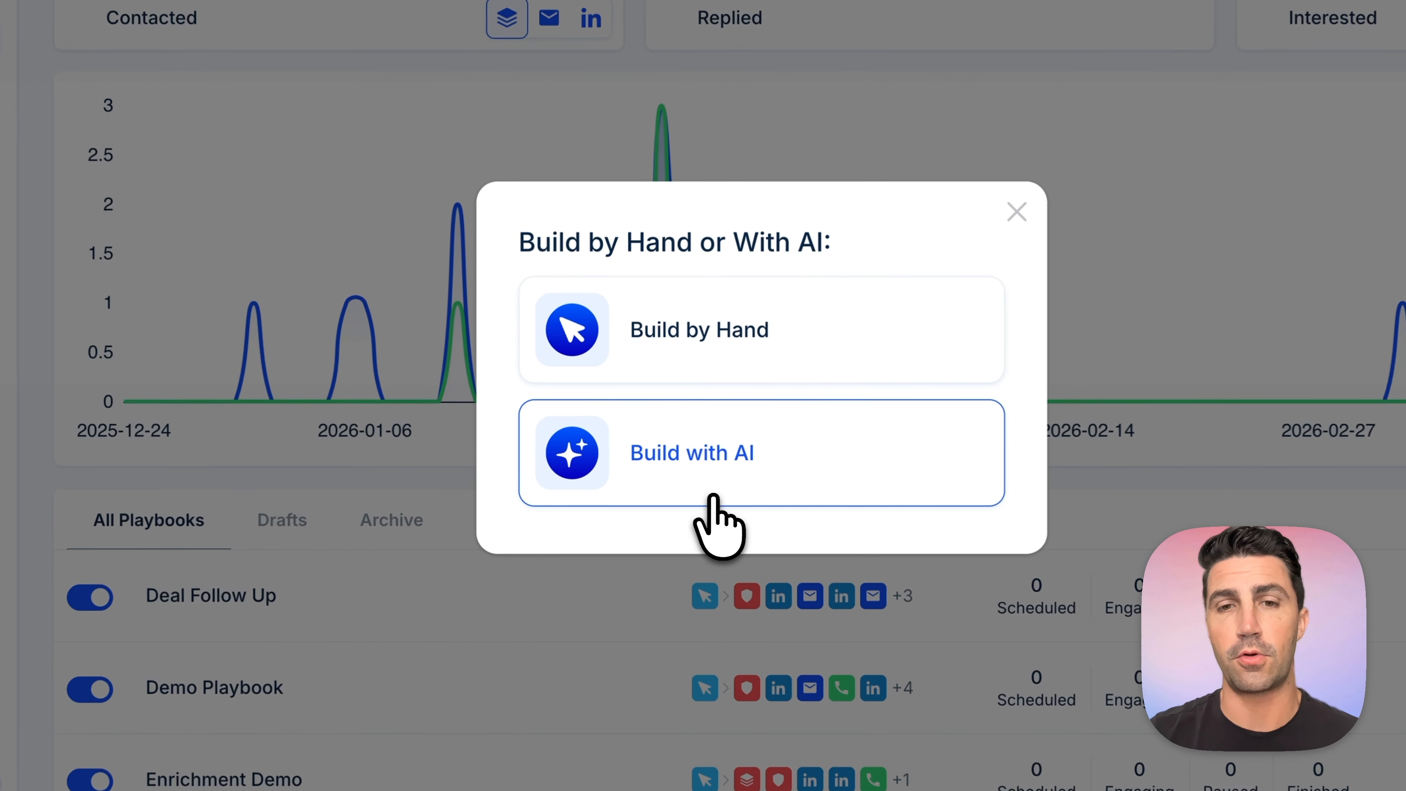
# - Generate the playbook with AI from the Outbound Lead Gen template and the pitch "We help e-commerce companies scale revenue growth."
pyautogui.click(699, 438)
pyautogui.click(656, 216)
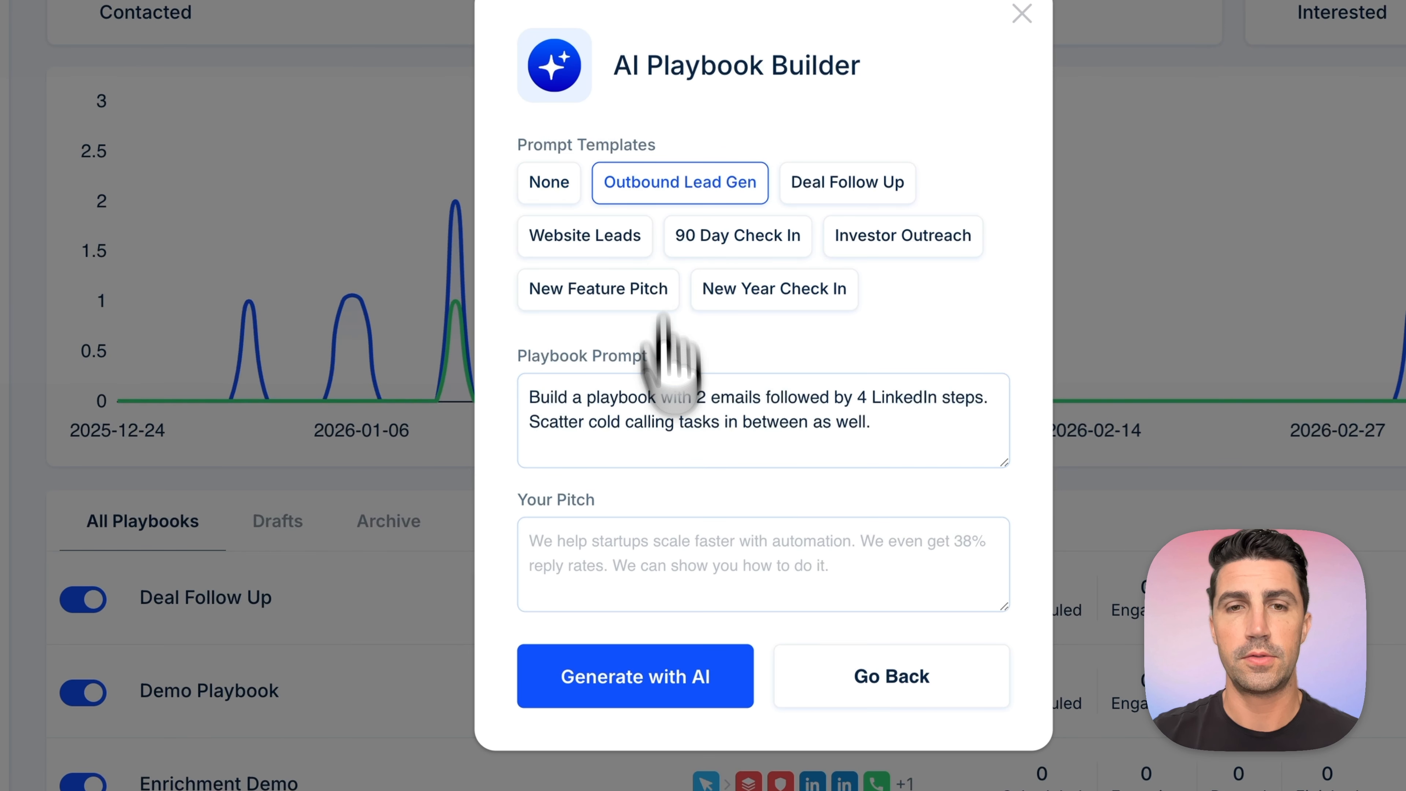
pyautogui.click(669, 549)
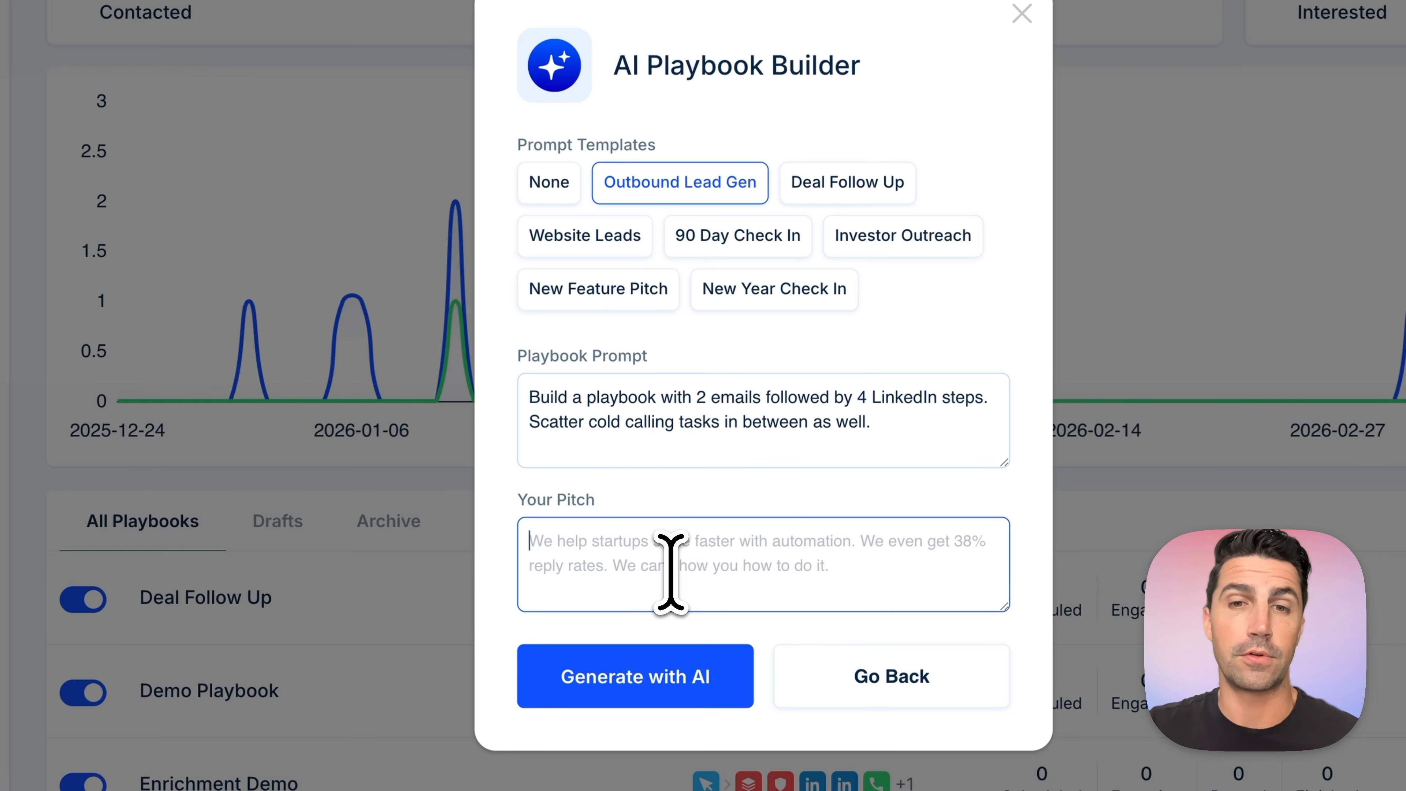
pyautogui.write('We help e-commerce companies scale revenue growth.')
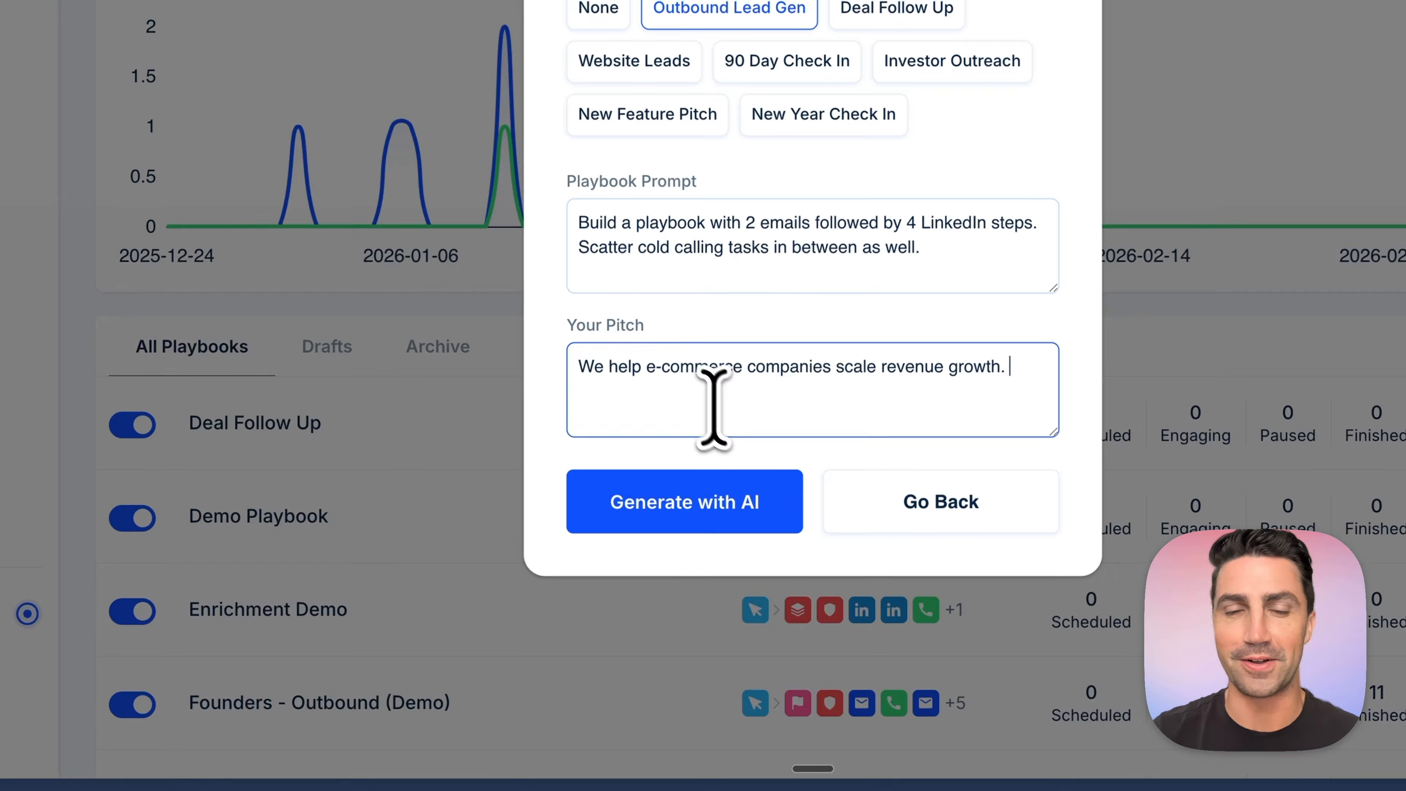
pyautogui.tripleClick(674, 383)
pyautogui.click(655, 499)
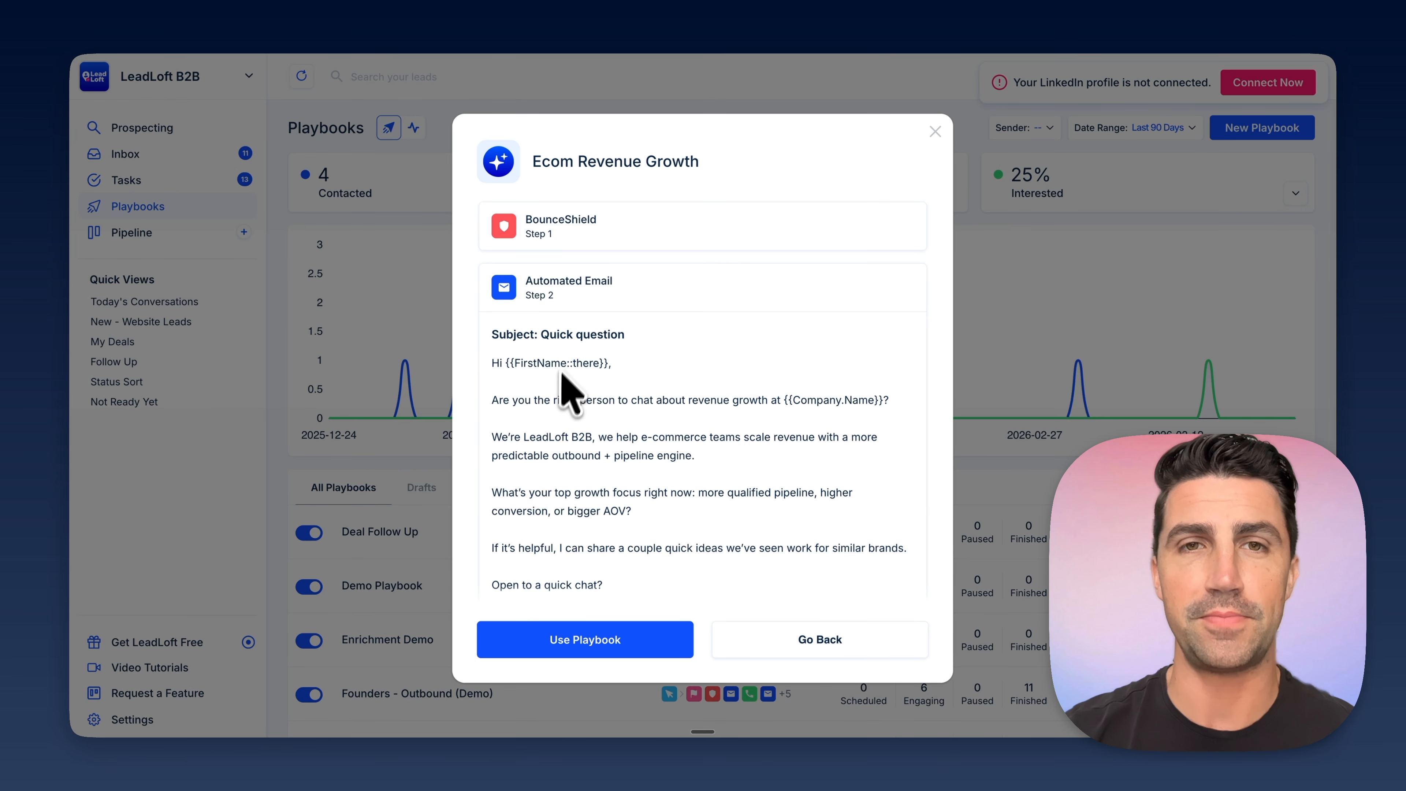
# - Read through the generated Ecom Revenue Growth emails and LinkedIn messages and accept the playbook for use
pyautogui.scroll(-3, 618, 390)
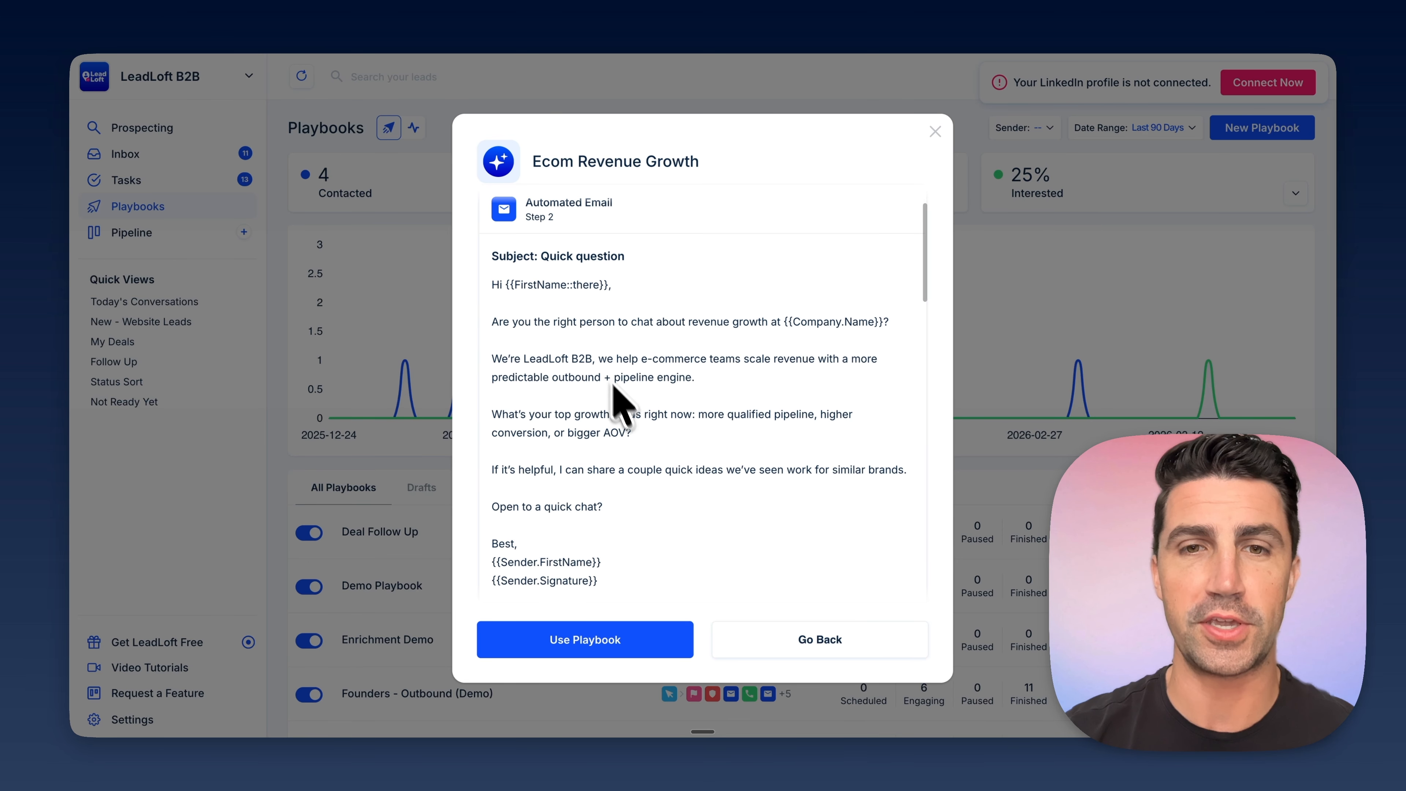
pyautogui.scroll(-8, 618, 401)
pyautogui.scroll(-2, 639, 428)
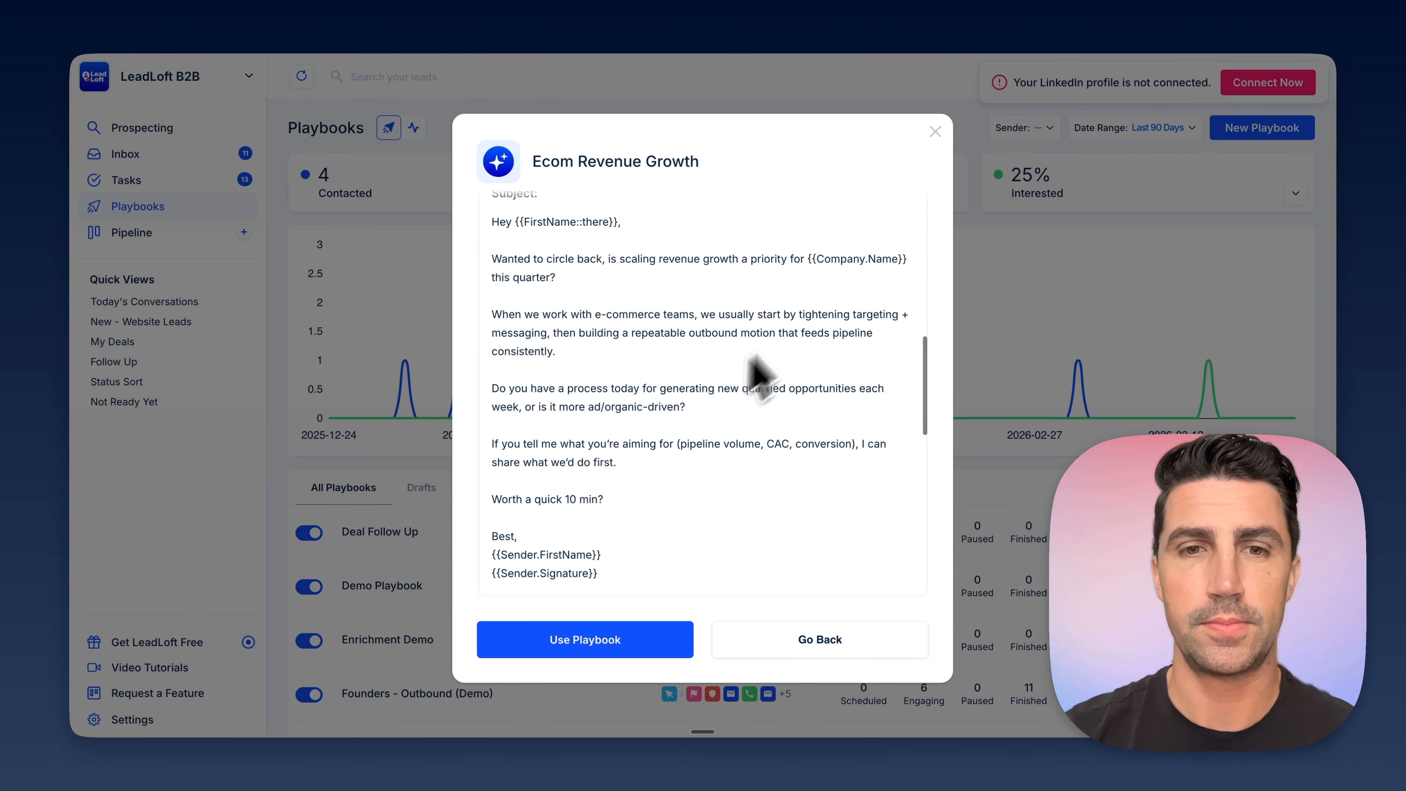
pyautogui.scroll(-6, 697, 446)
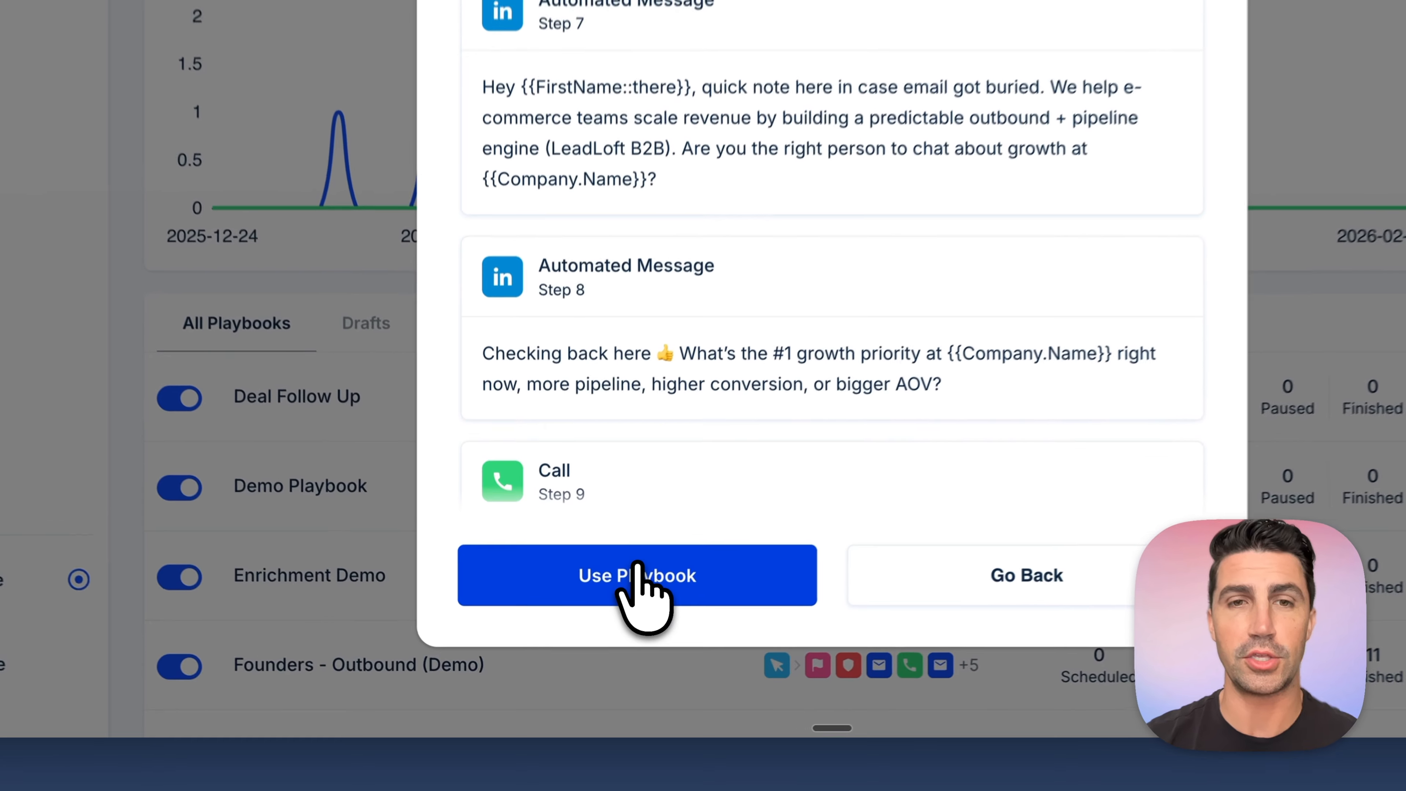
pyautogui.click(588, 642)
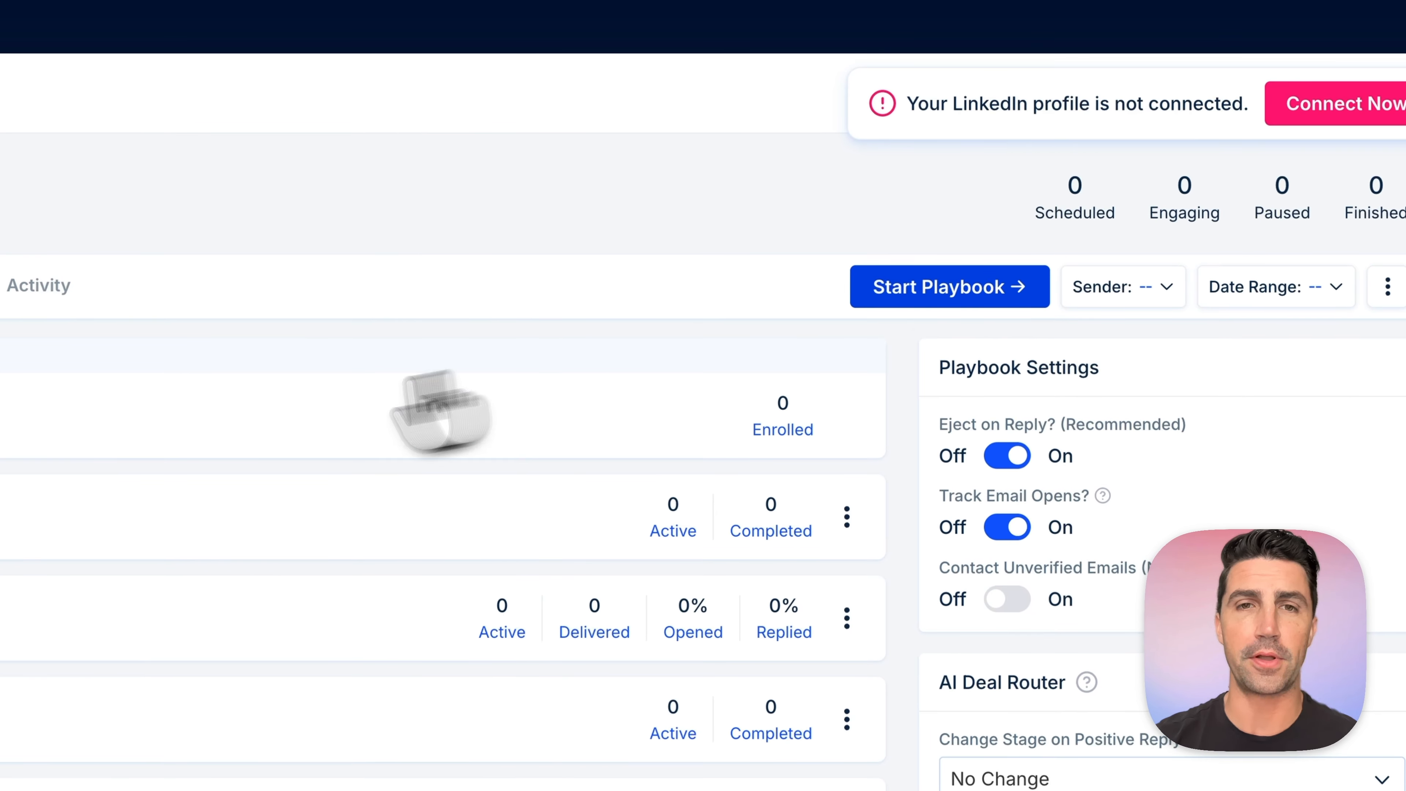
# - Examine the new playbook's AI Prospector trigger settings and its sequence of email, call and LinkedIn steps
pyautogui.click(168, 421)
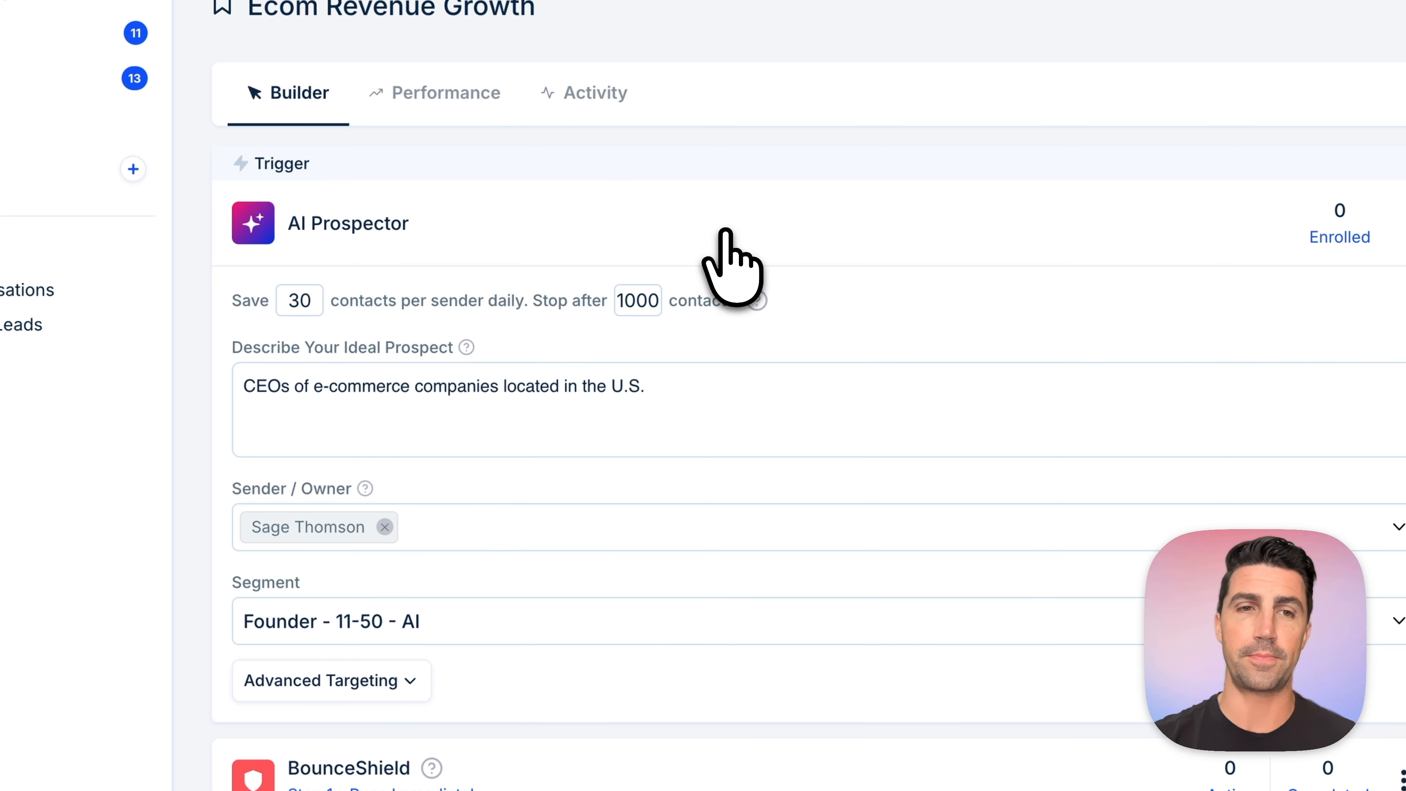
pyautogui.tripleClick(461, 385)
pyautogui.click(545, 498)
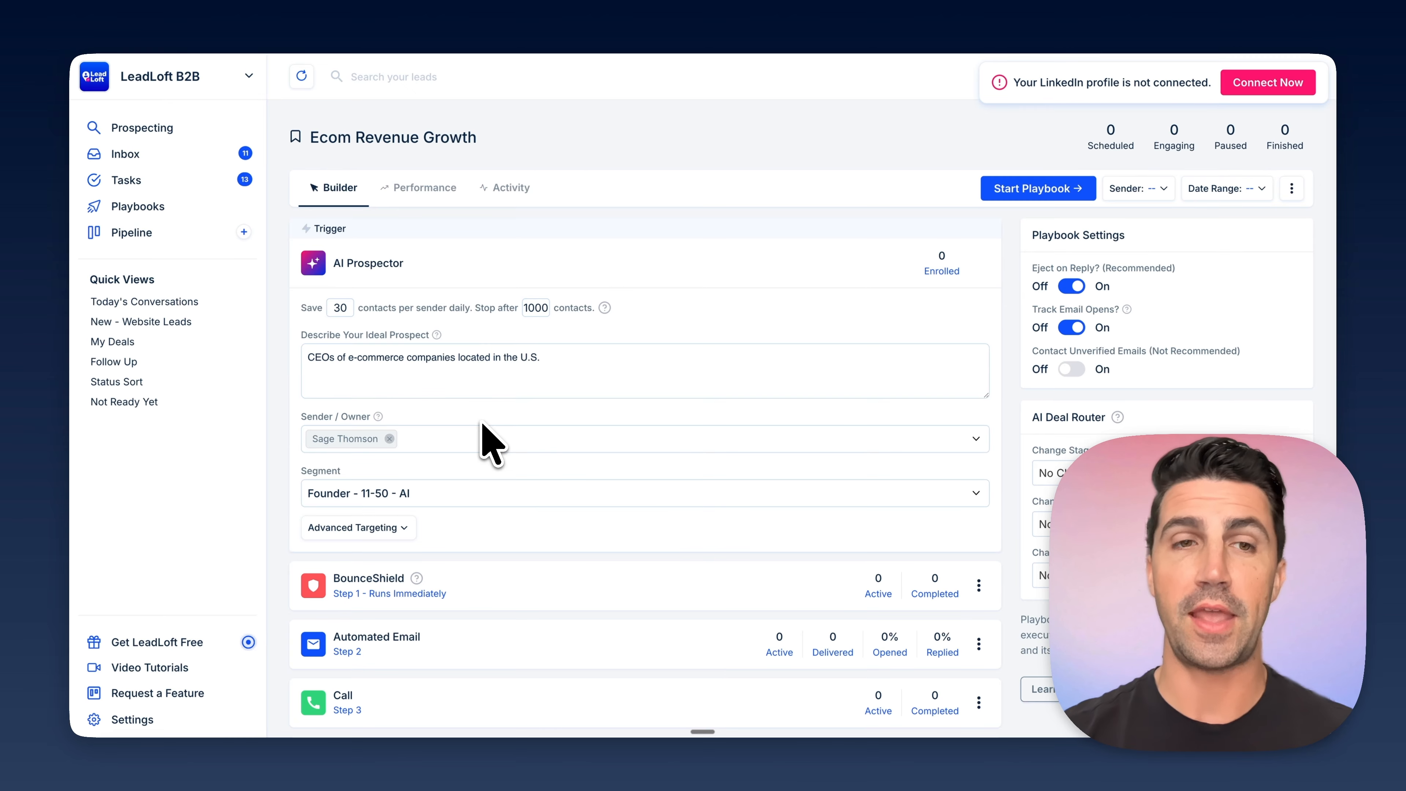
pyautogui.click(461, 269)
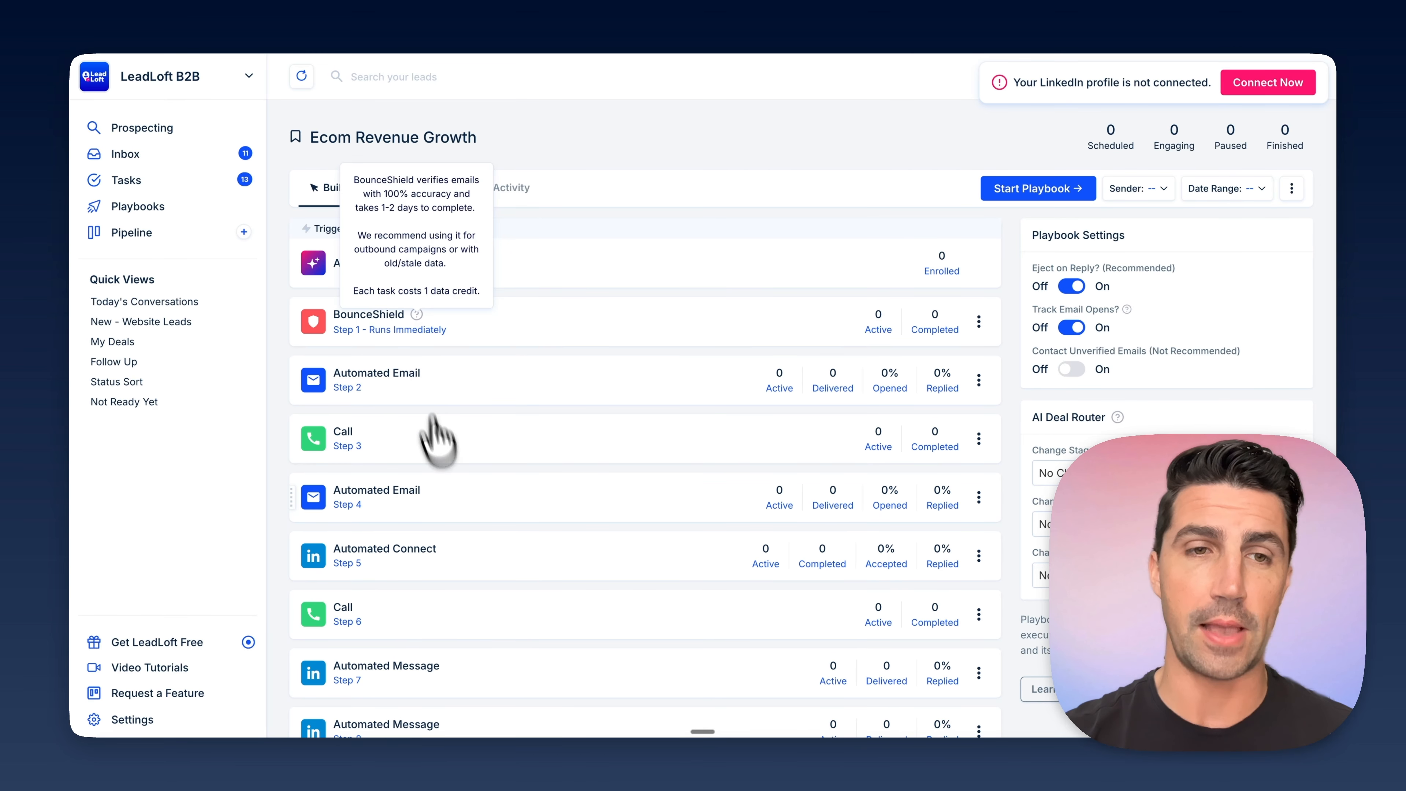
pyautogui.scroll(-5, 423, 596)
pyautogui.scroll(5, 423, 603)
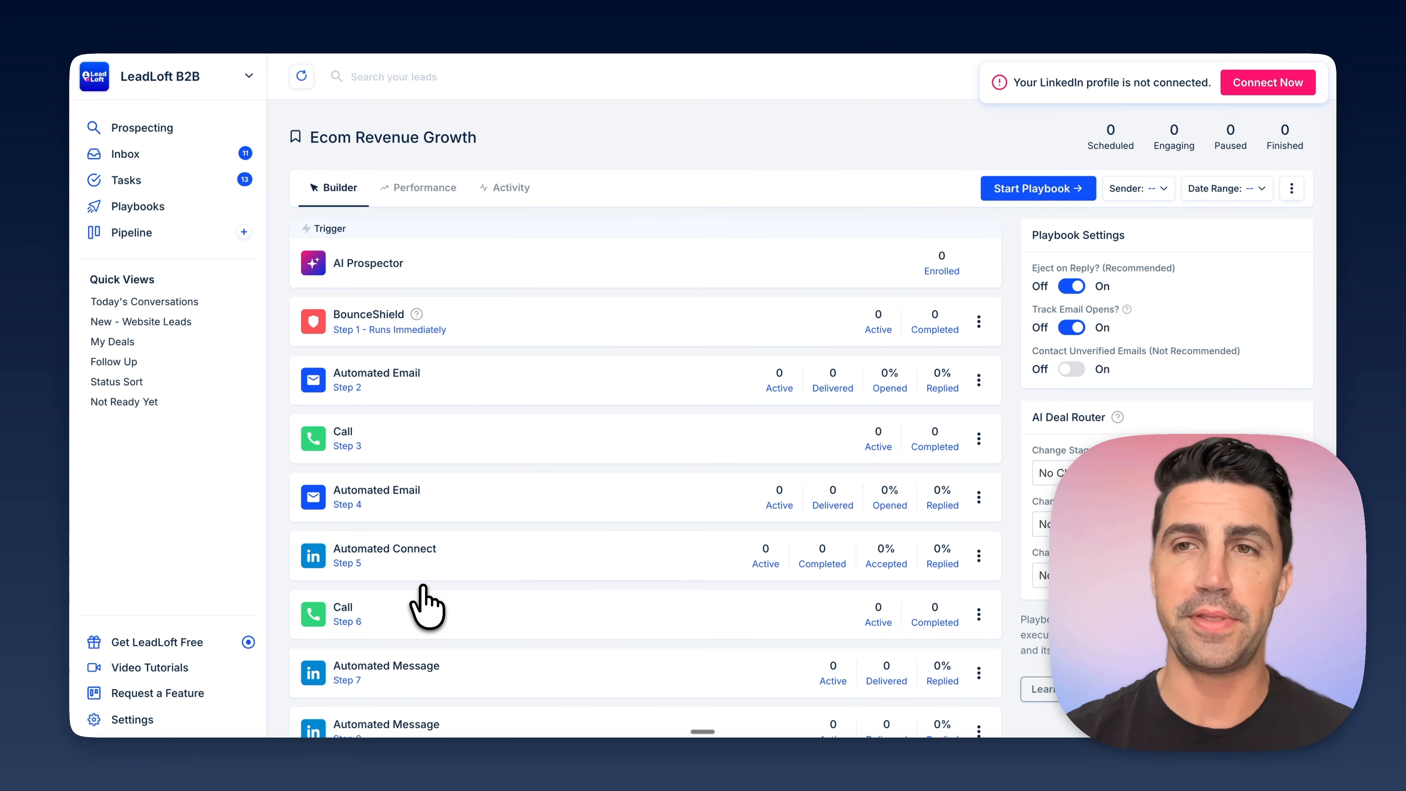